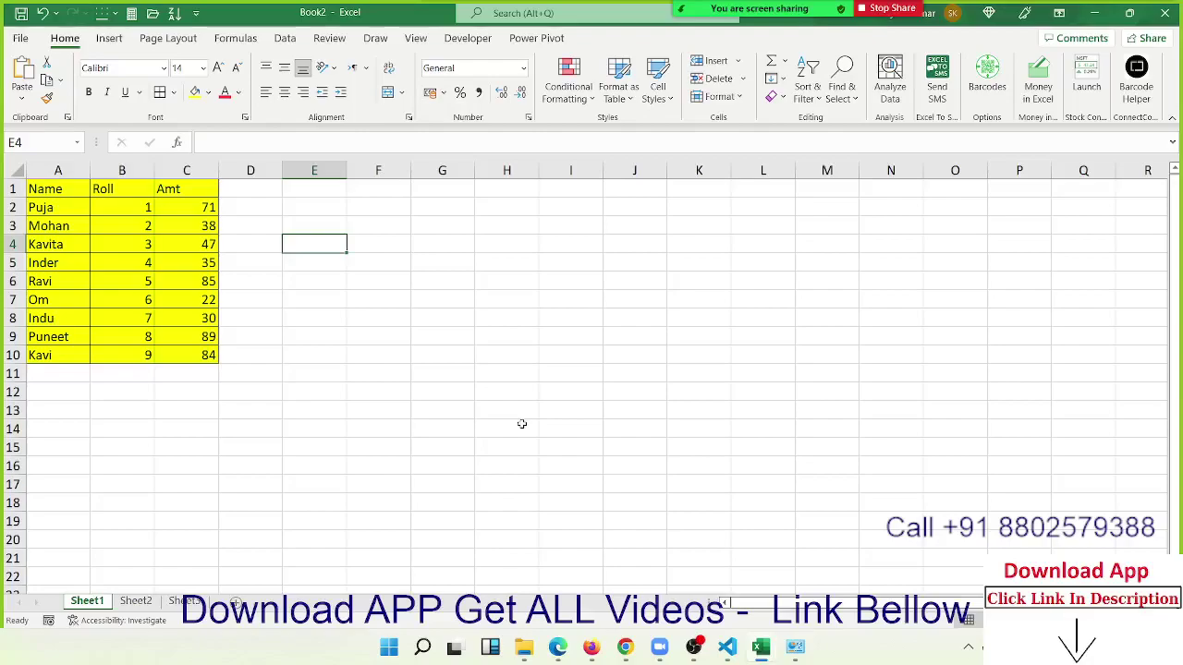
Check the Amt formula in C10, then select and copy the Name, Roll, Amt table A1:C10.
click(658, 424)
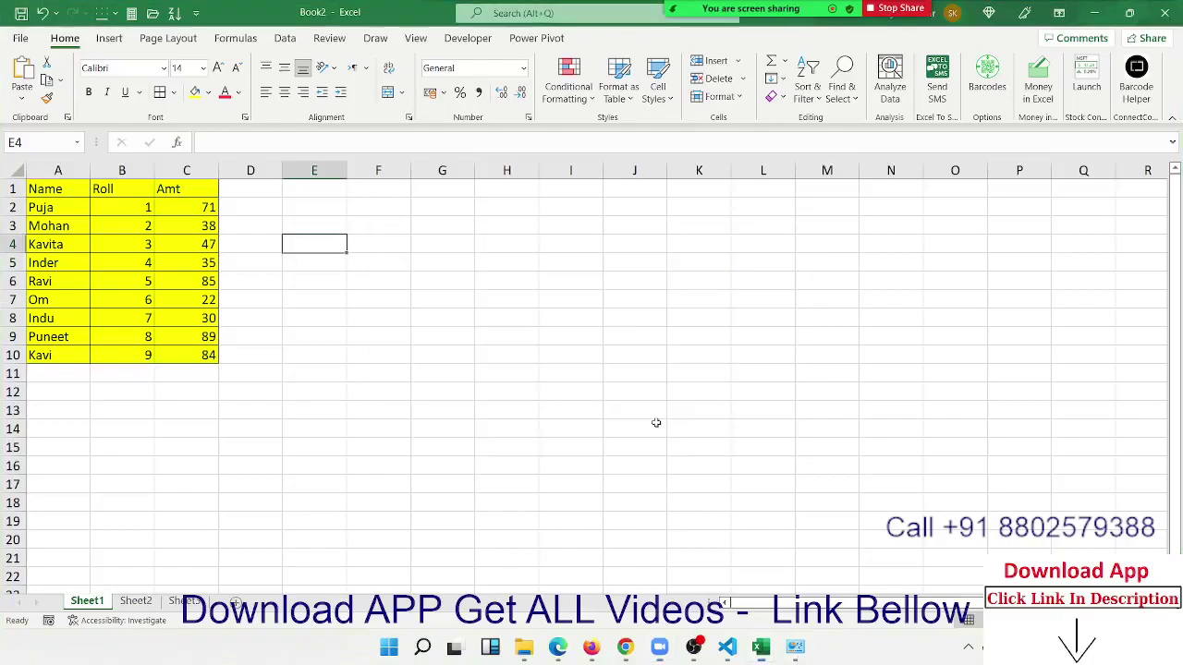
click(211, 355)
shift+click(48, 188)
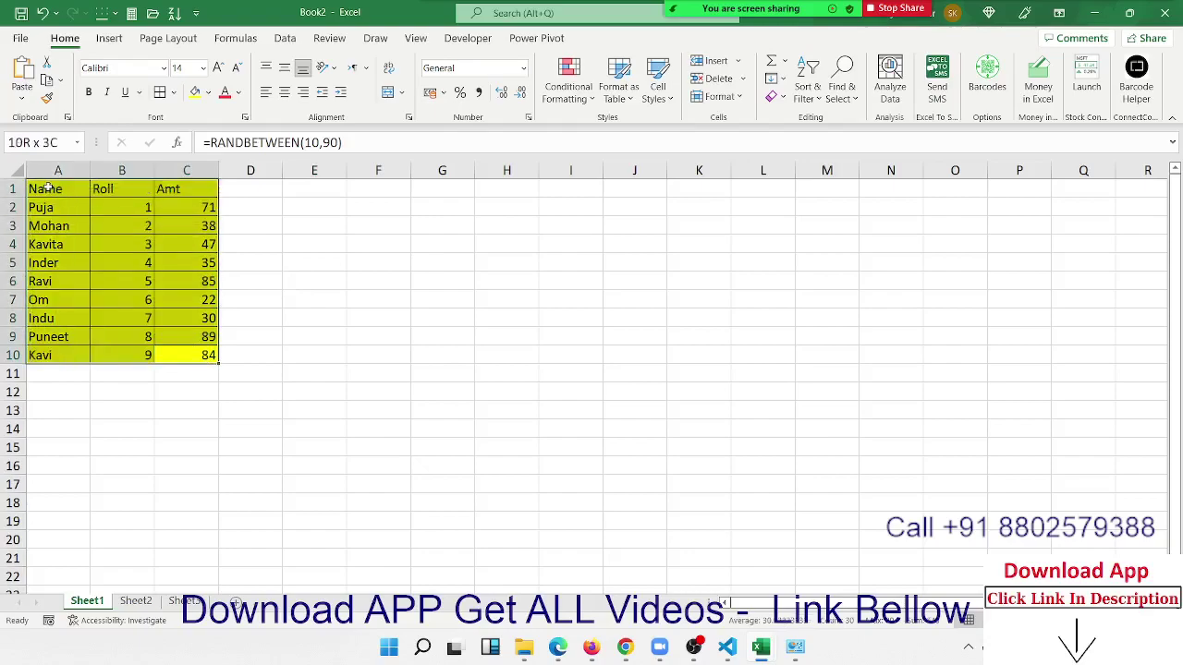
click(142, 262)
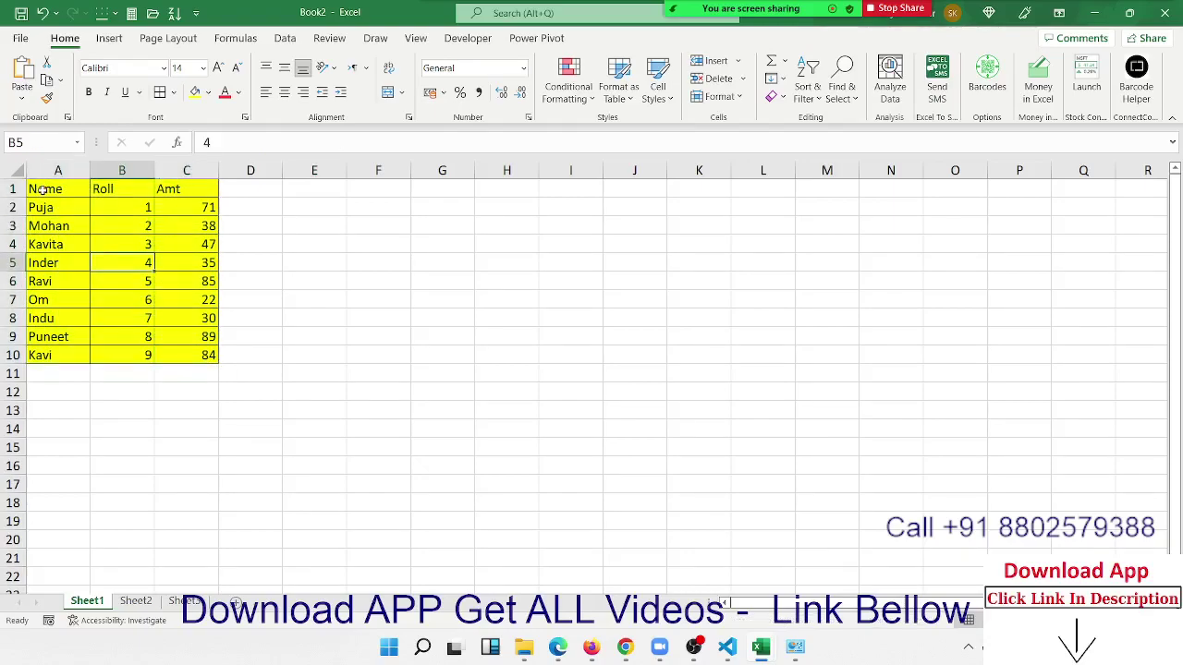
drag(46, 189, 166, 357)
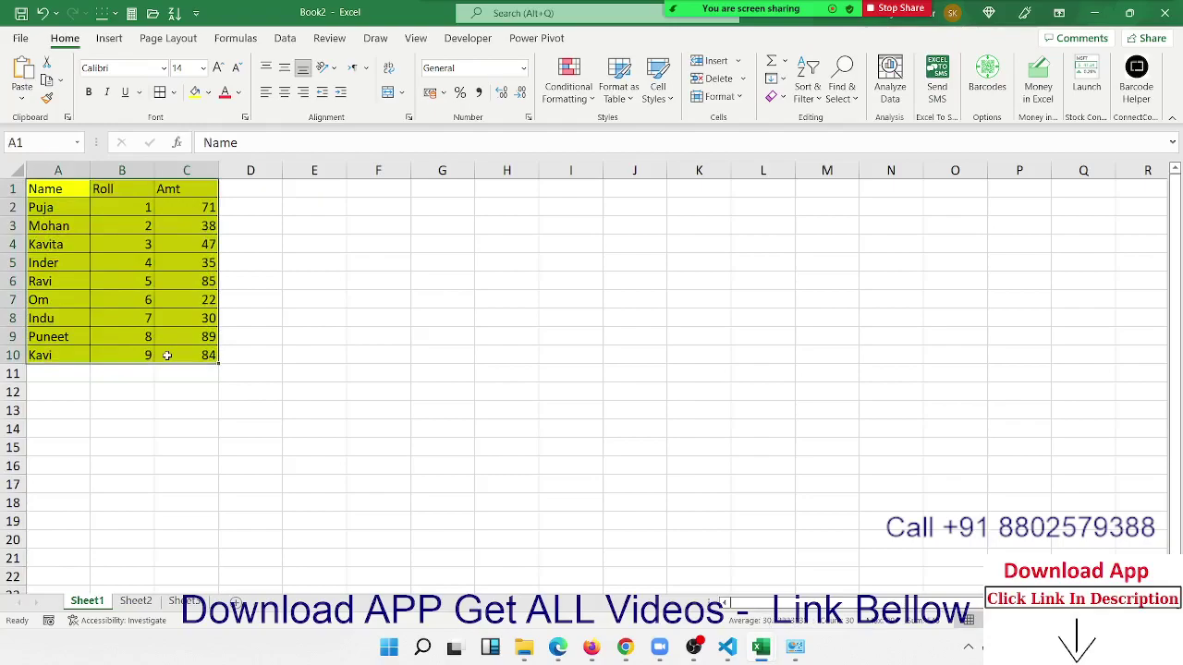
key(ctrl+c)
Test-paste the table at I1, undo it, cancel the copy, and reselect A1:C10.
click(598, 183)
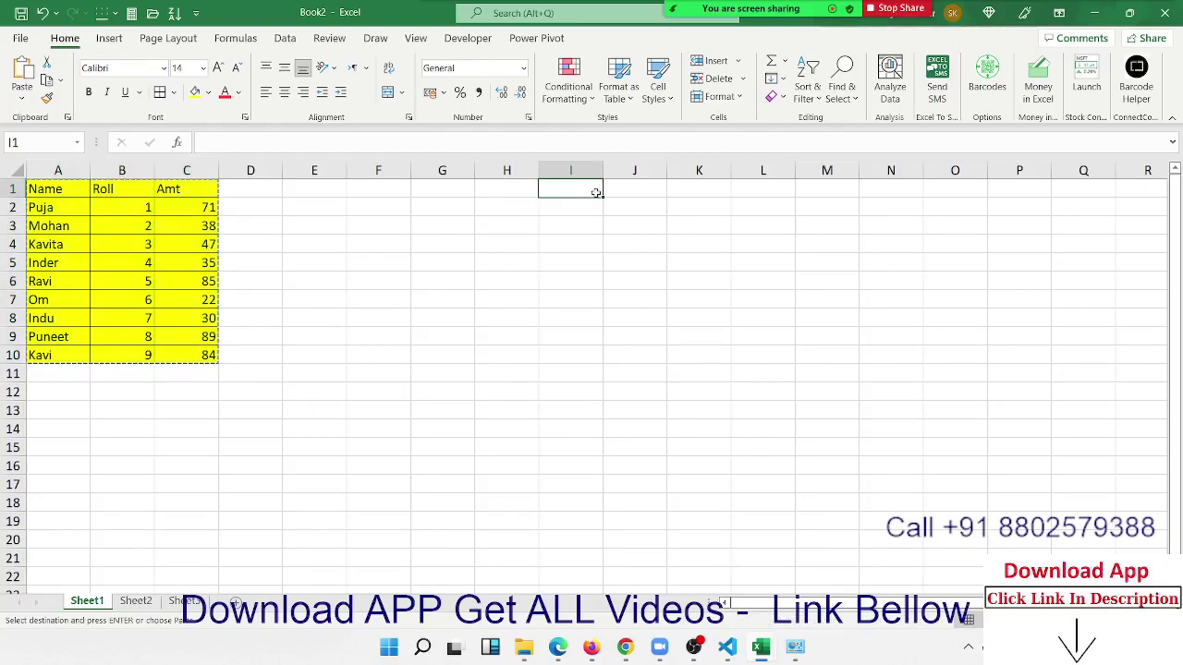
key(ctrl+v)
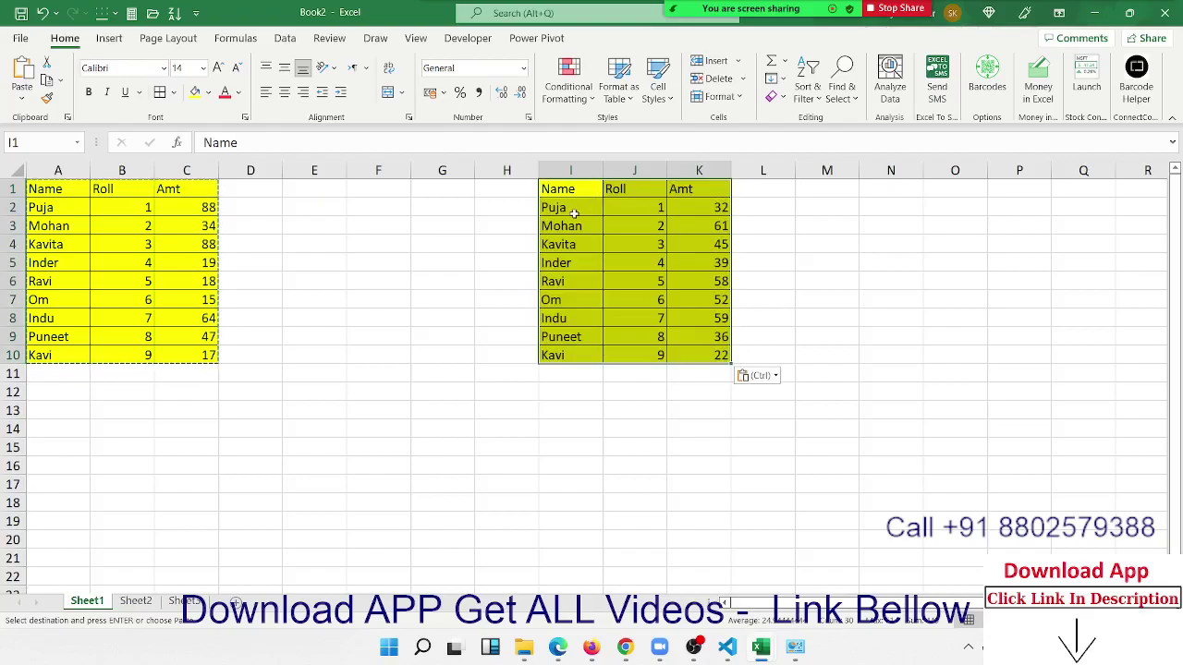
key(ctrl+z)
click(563, 193)
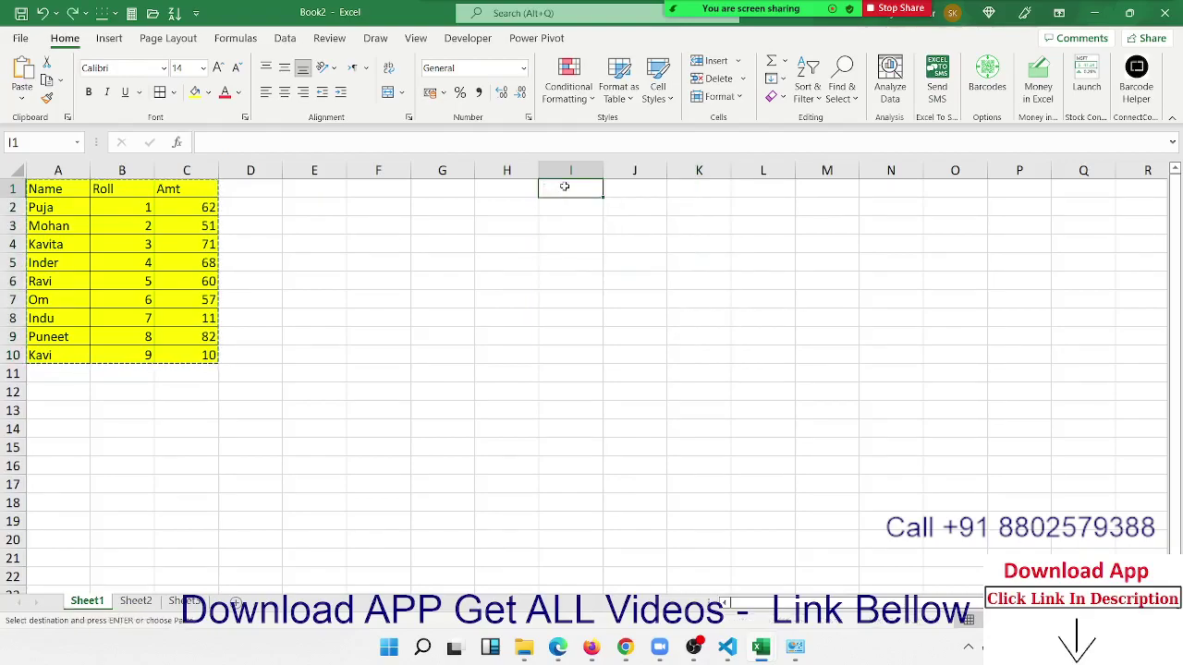
right_click(565, 187)
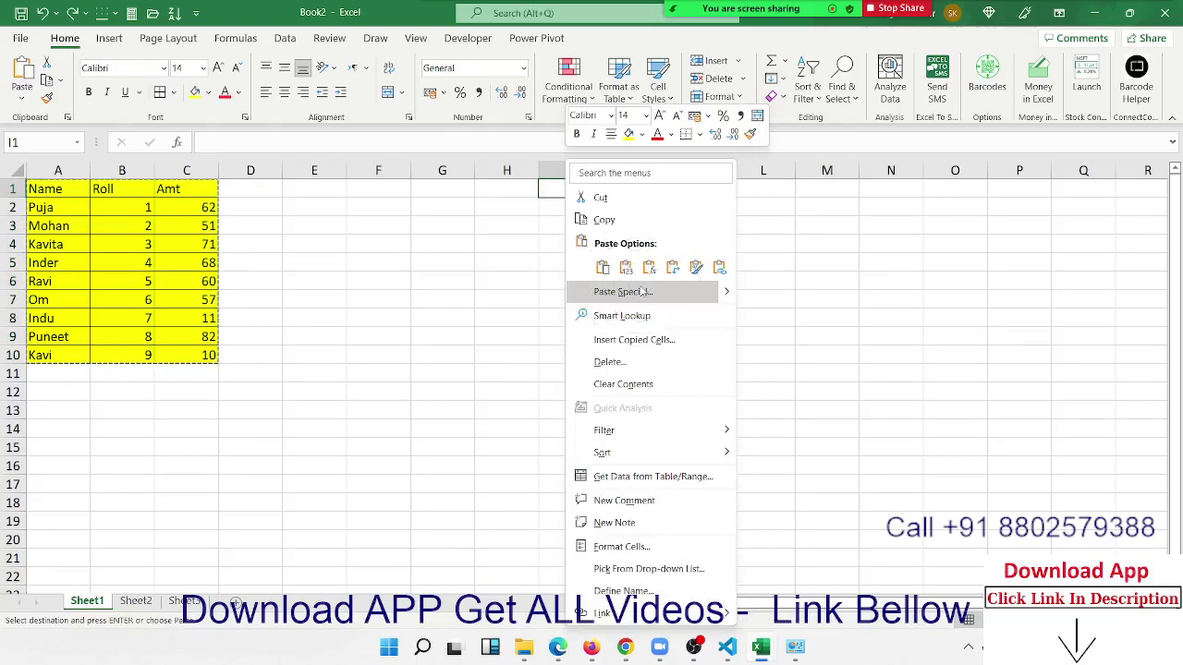
key(Escape)
key(Escape)
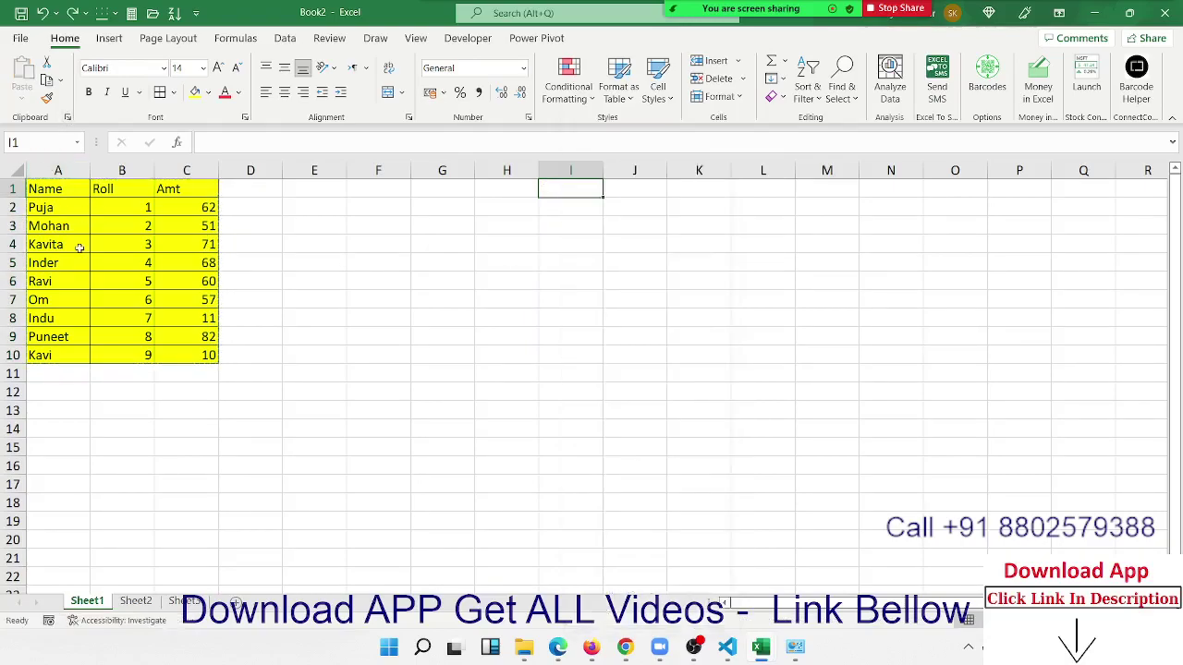
drag(51, 189, 172, 354)
Copy A1:C10 and, with G1 as destination, bring up the centred Paste Special dialog.
key(ctrl+c)
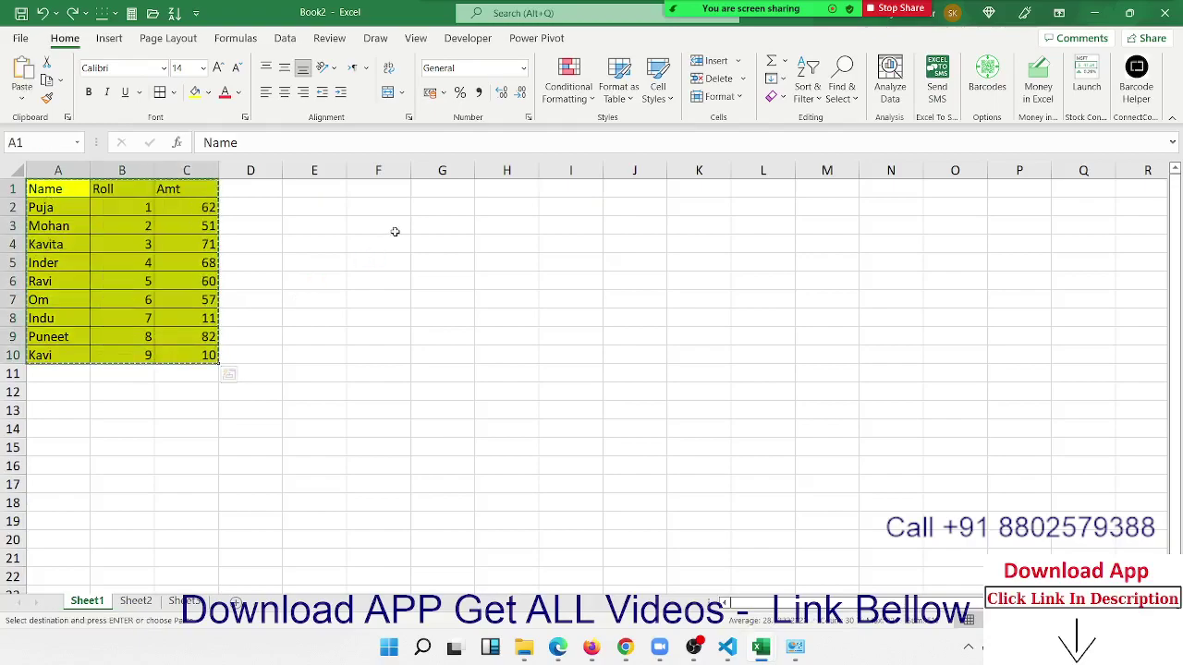
click(442, 188)
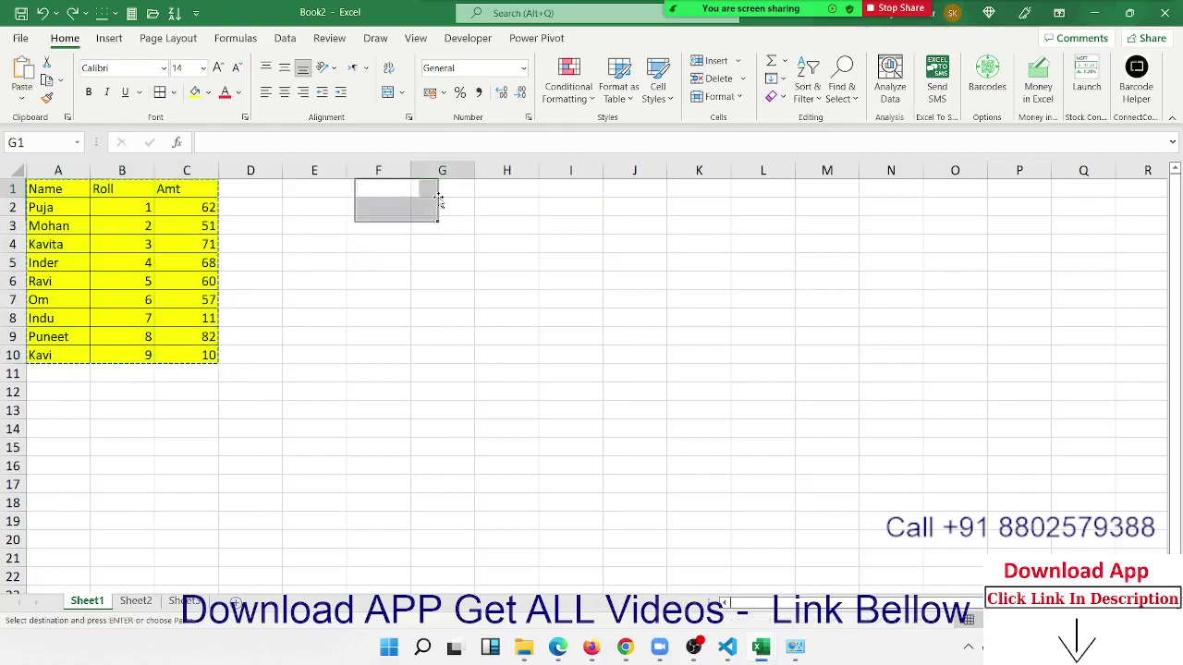
click(22, 99)
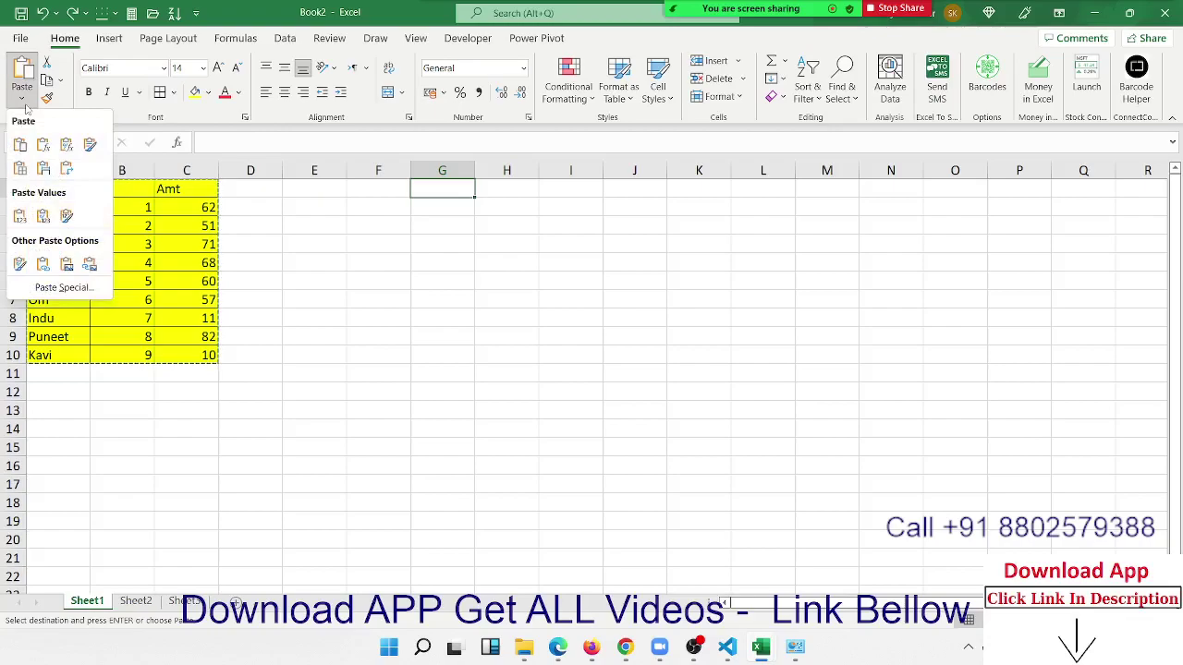
click(55, 288)
mouse_move(714, 242)
mouse_down()
mouse_move(520, 255)
mouse_move(584, 203)
mouse_up()
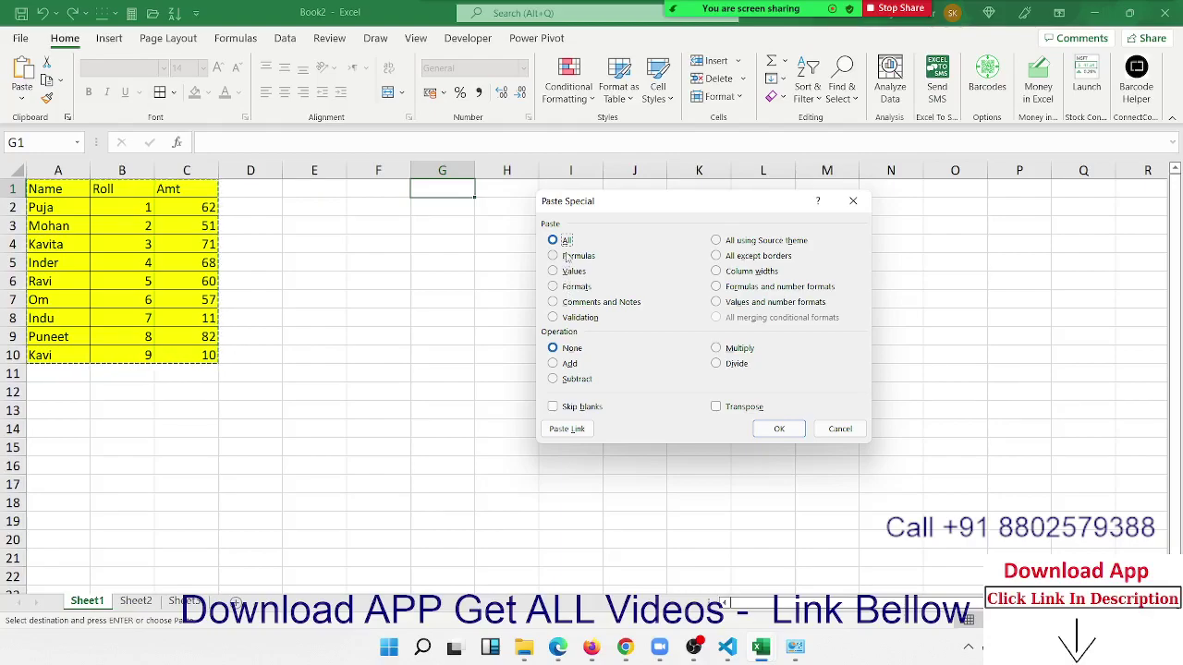
Paste the copied table at G1 using the Formulas-only option.
click(565, 256)
click(566, 242)
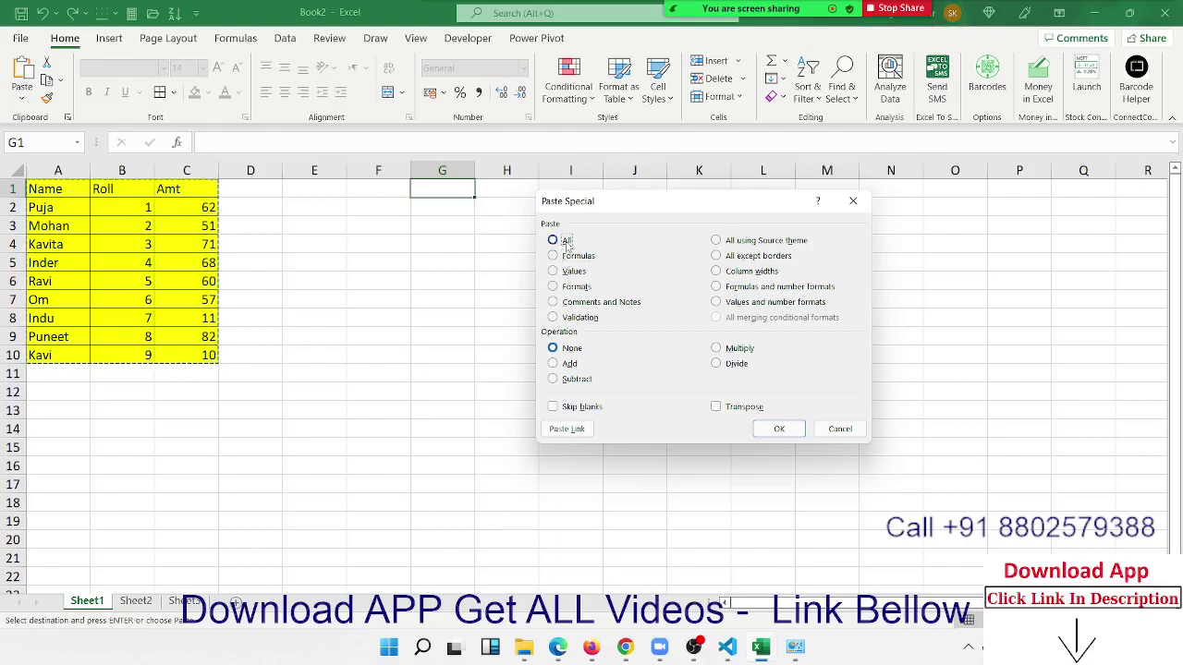
click(568, 257)
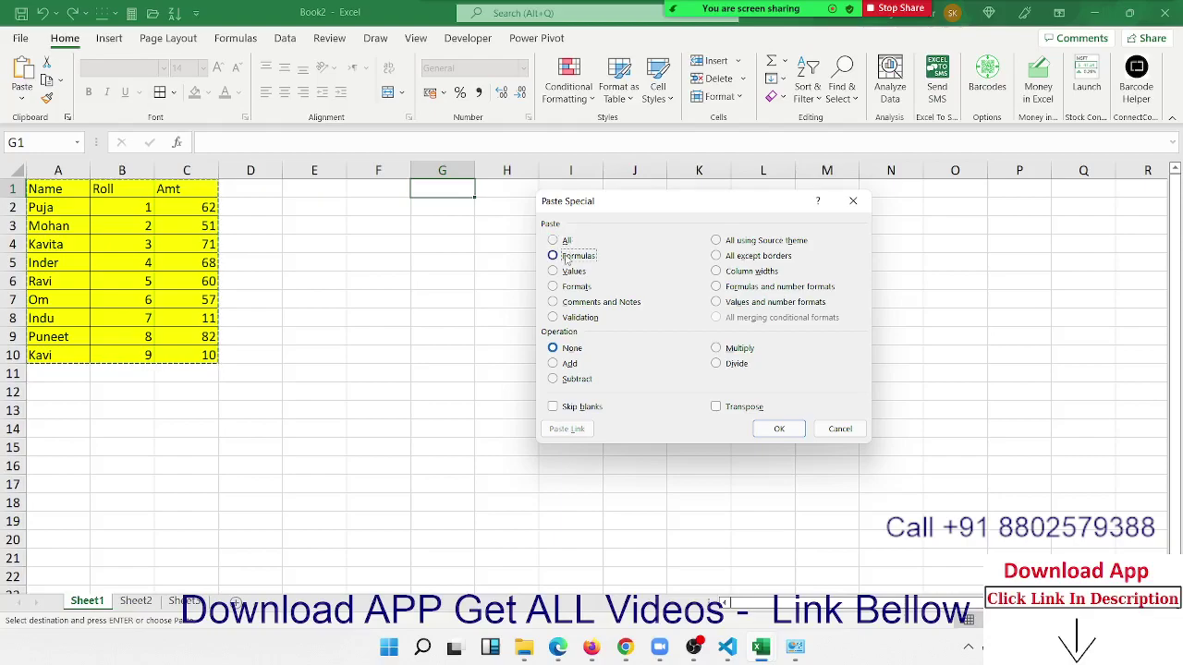
click(779, 429)
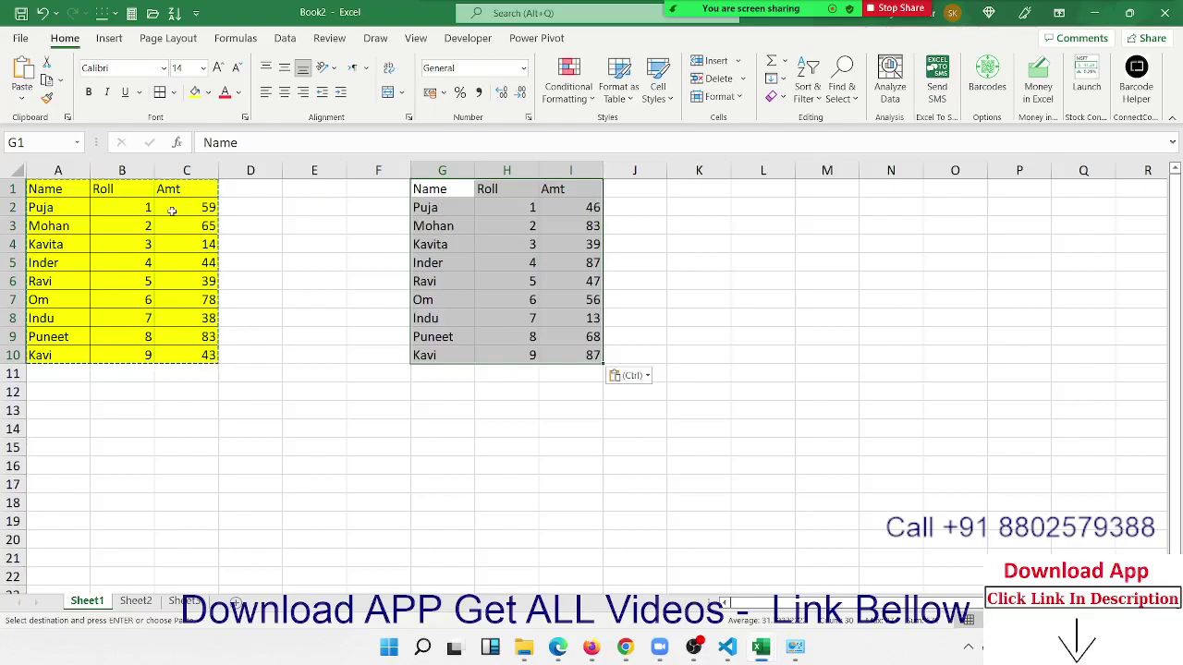
Check the pasted name in G3 and roll number in H3, then show the Paste Options menu.
click(440, 225)
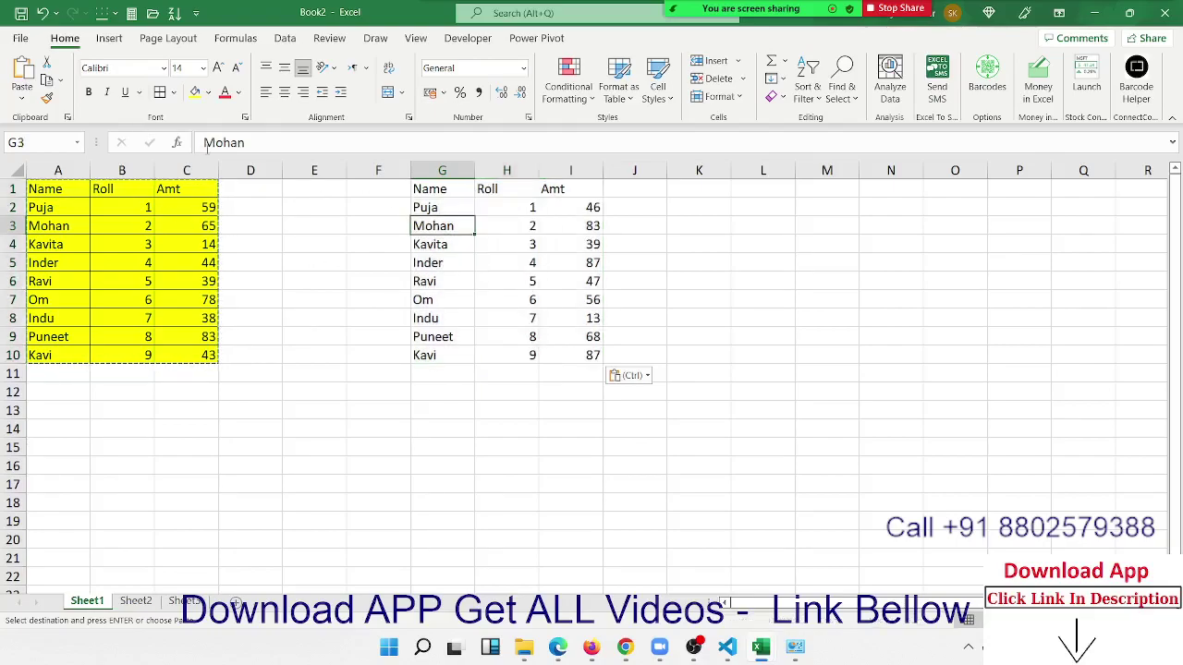
click(517, 231)
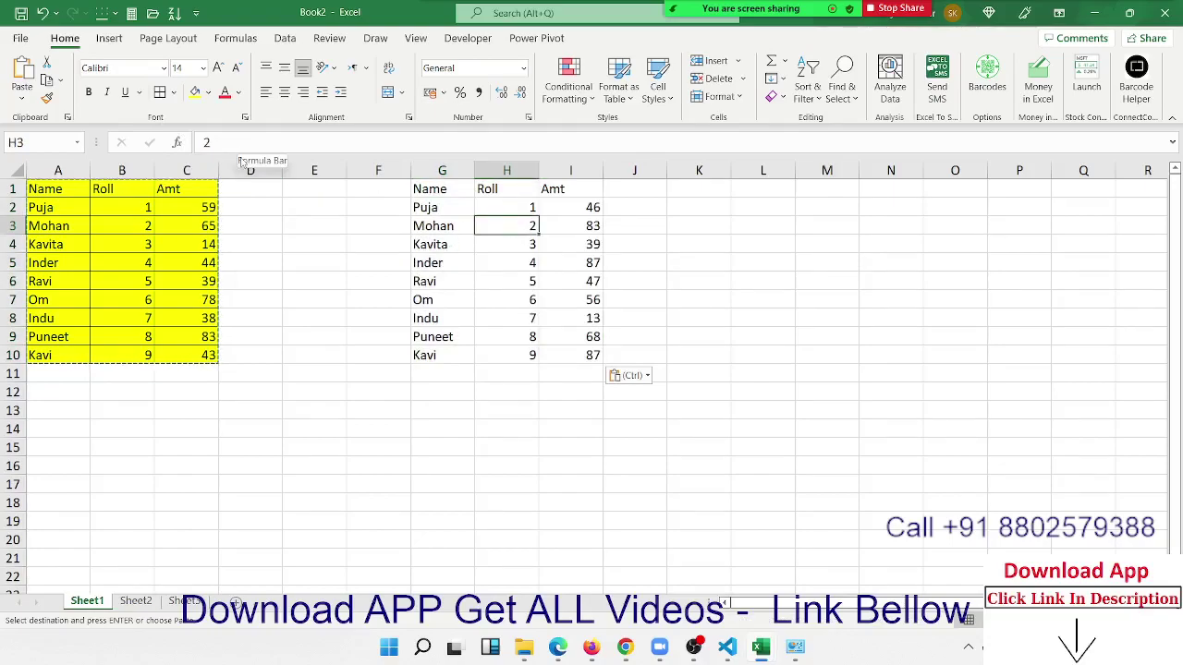
click(60, 185)
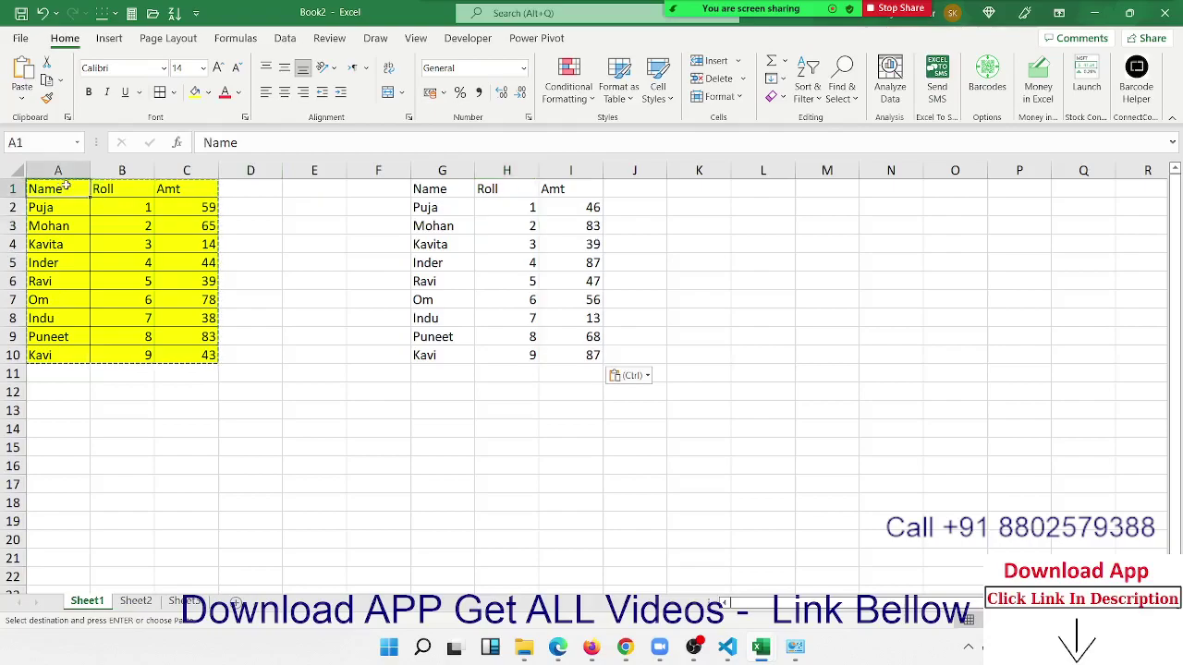
key(ctrl)
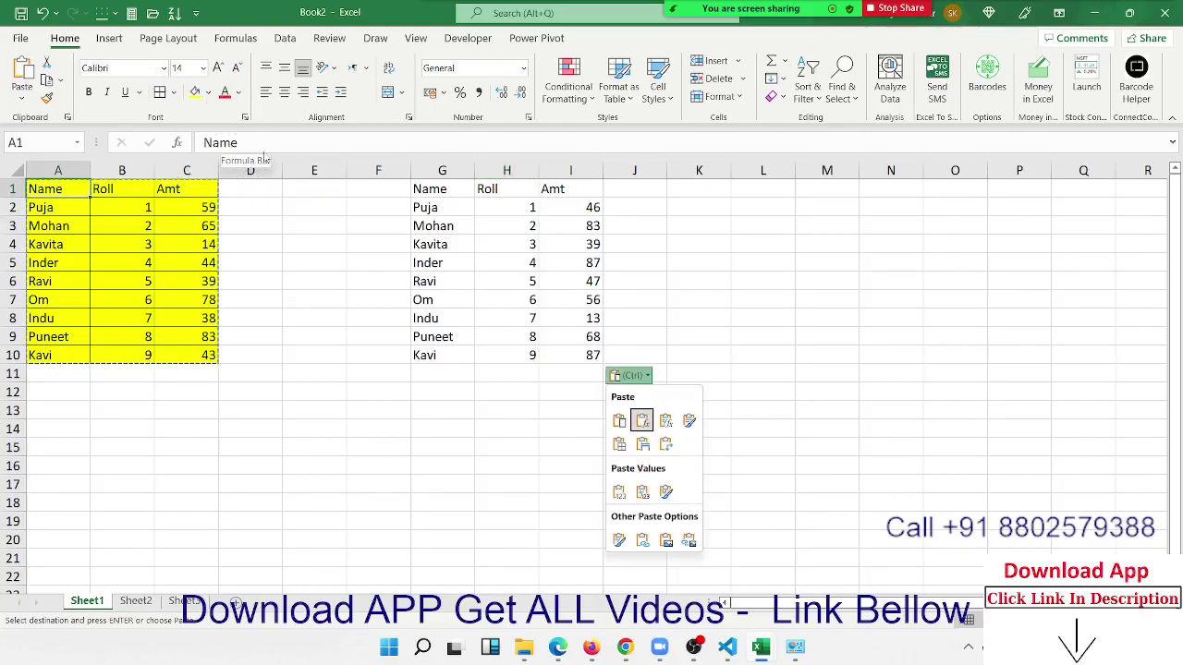
Dismiss Paste Options and inspect the Amt formulas in C2 and C6 and the Roll cells B1:B2.
click(211, 209)
click(209, 207)
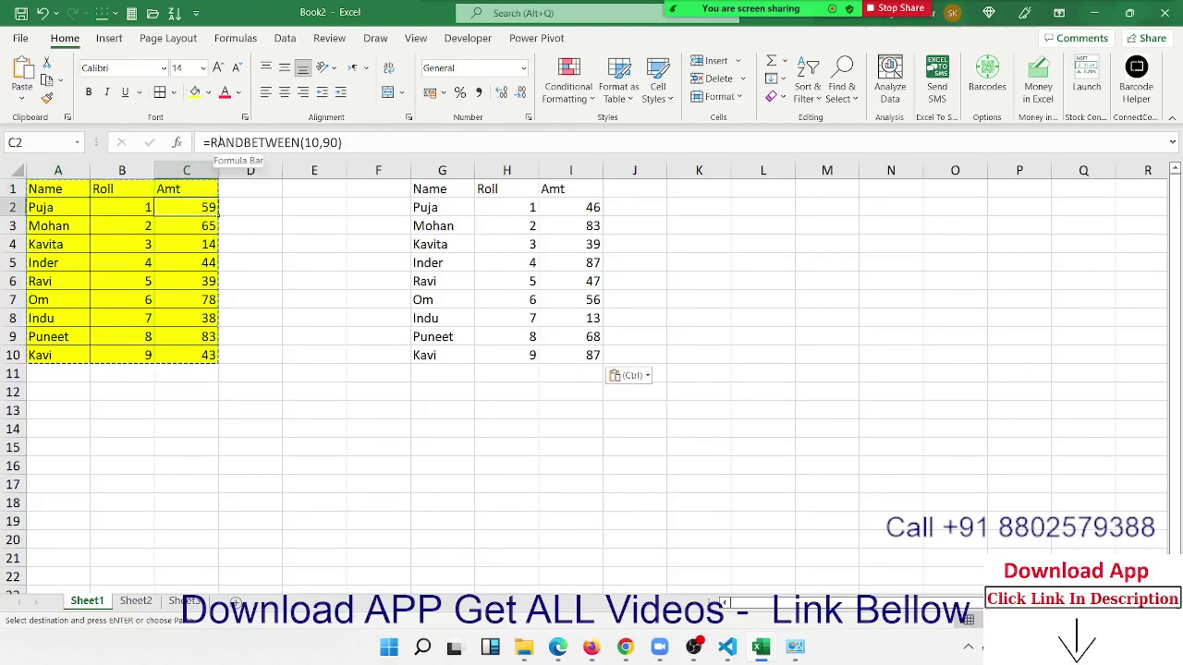
click(149, 205)
click(131, 187)
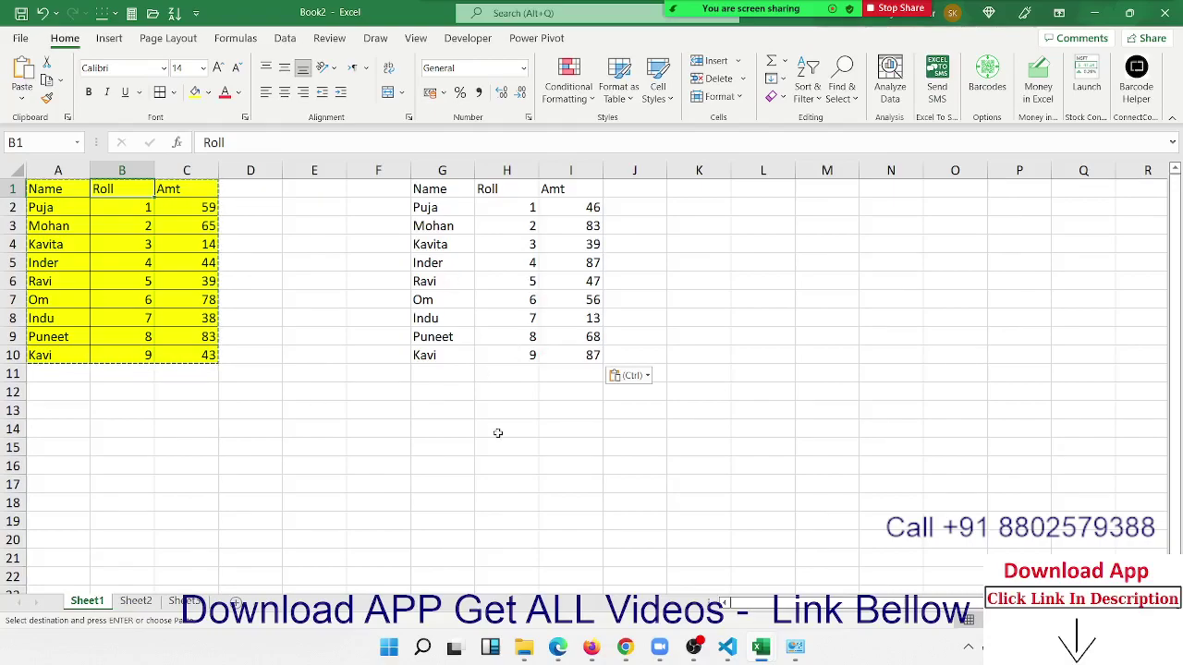
click(203, 275)
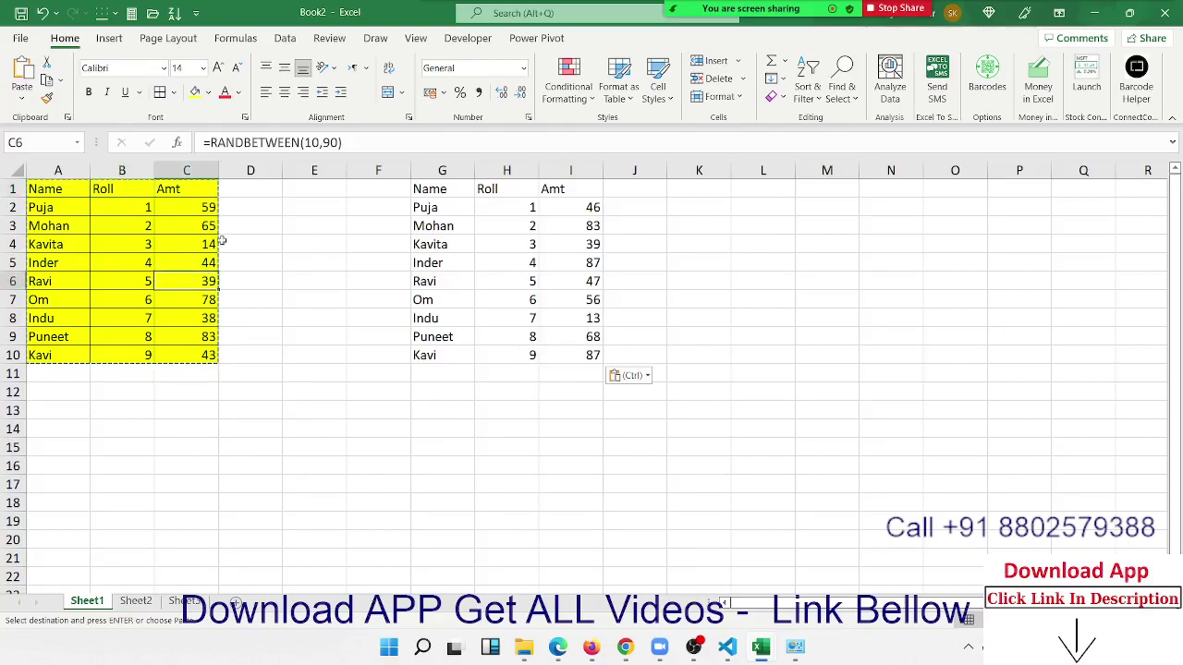
Paste the copied table at G12 using the Values-only option.
right_click(446, 398)
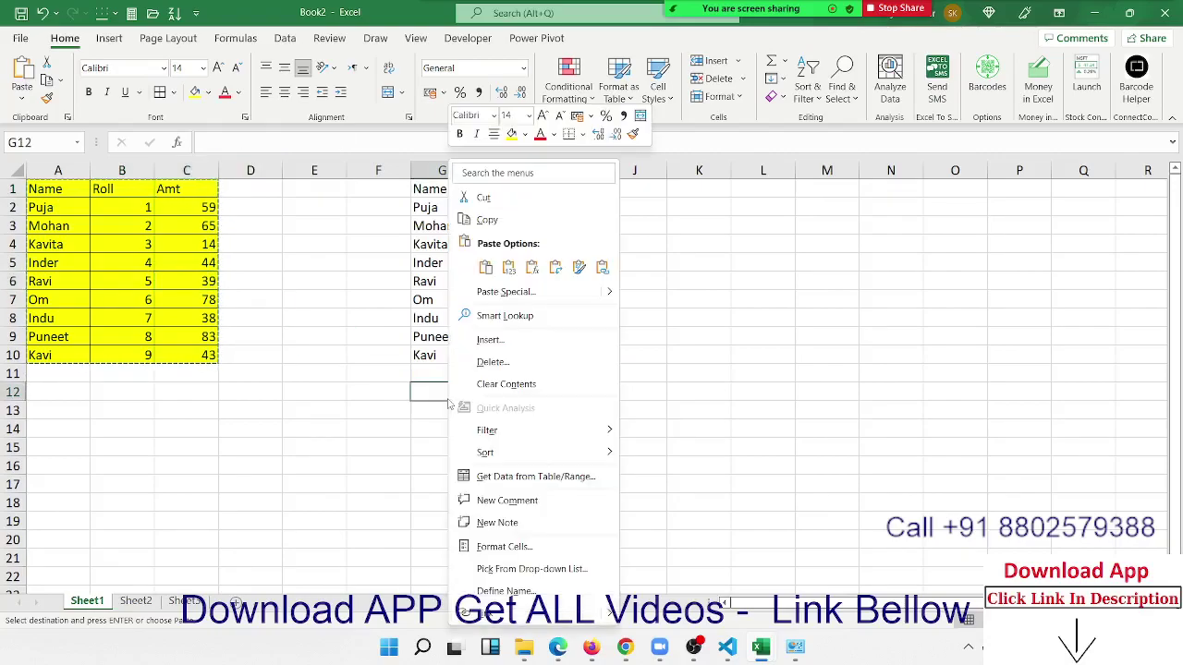
click(490, 290)
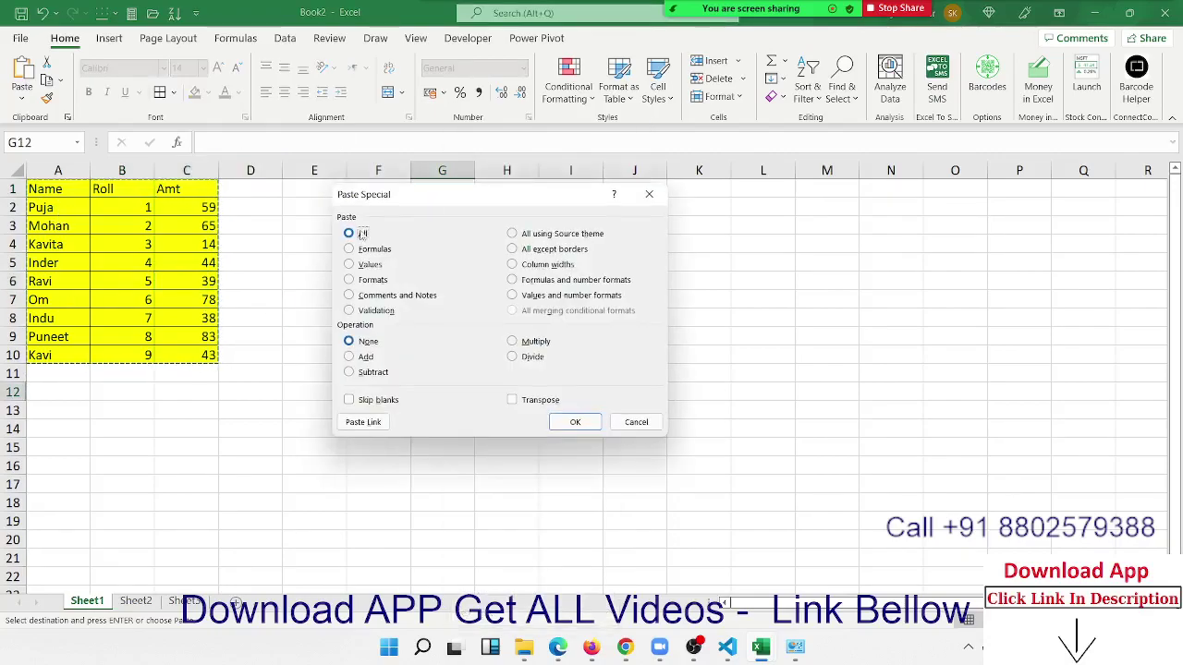
drag(449, 192, 837, 159)
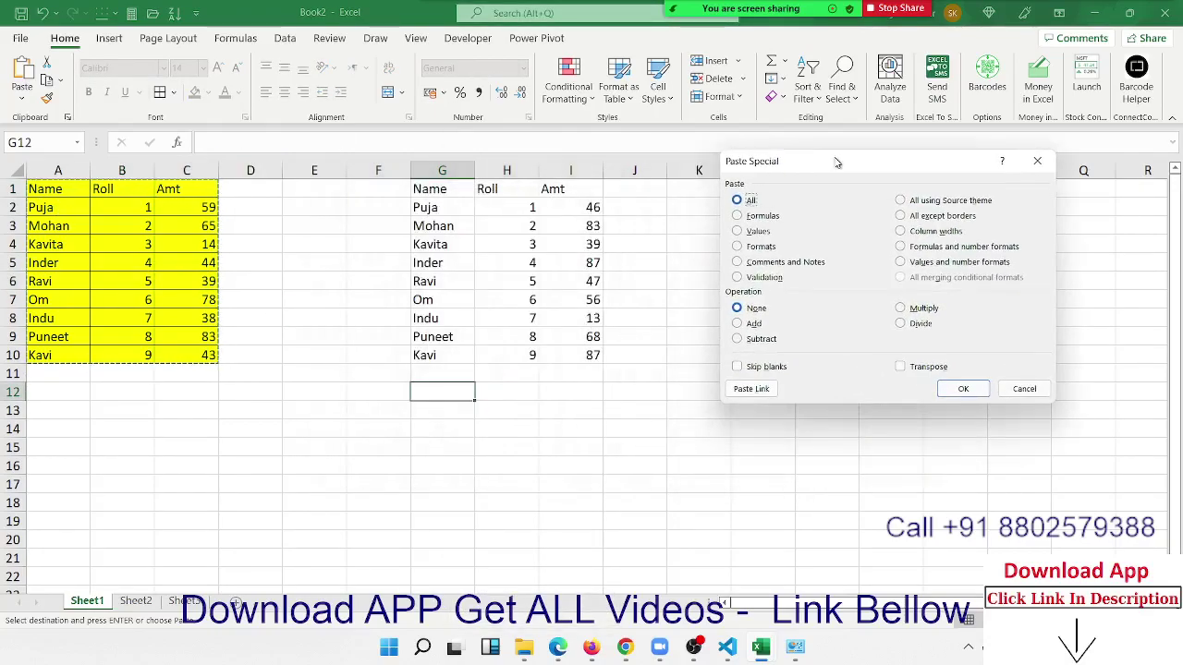
click(757, 231)
click(944, 389)
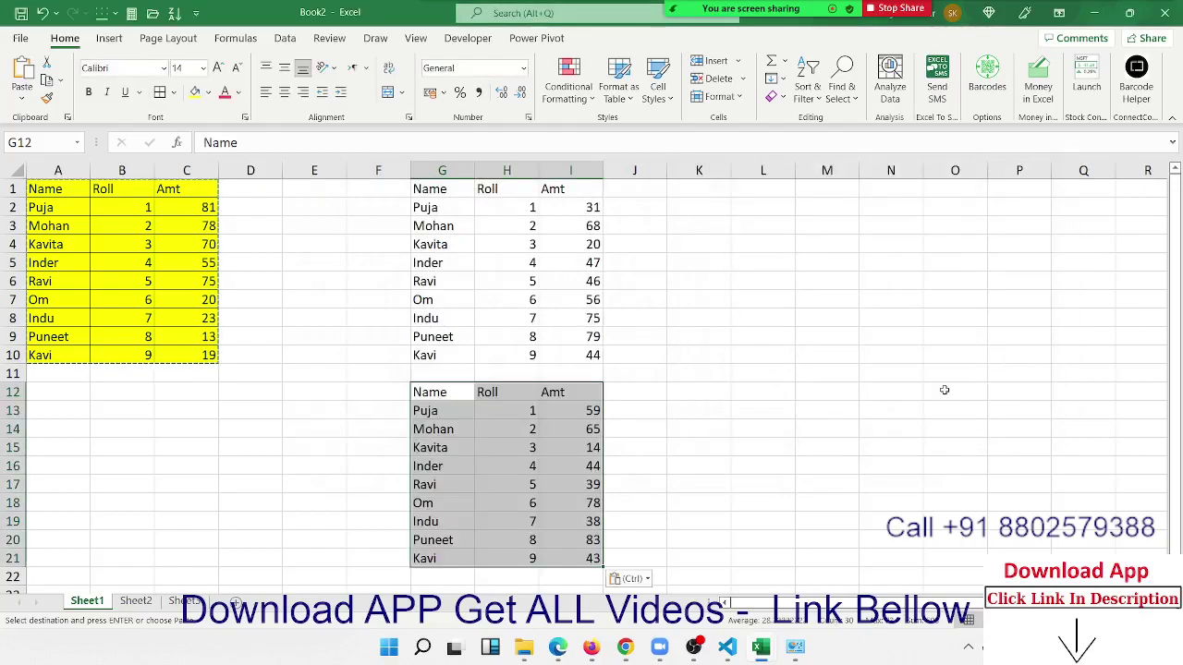
Confirm cell I14 holds the plain number 65 rather than a formula.
click(760, 411)
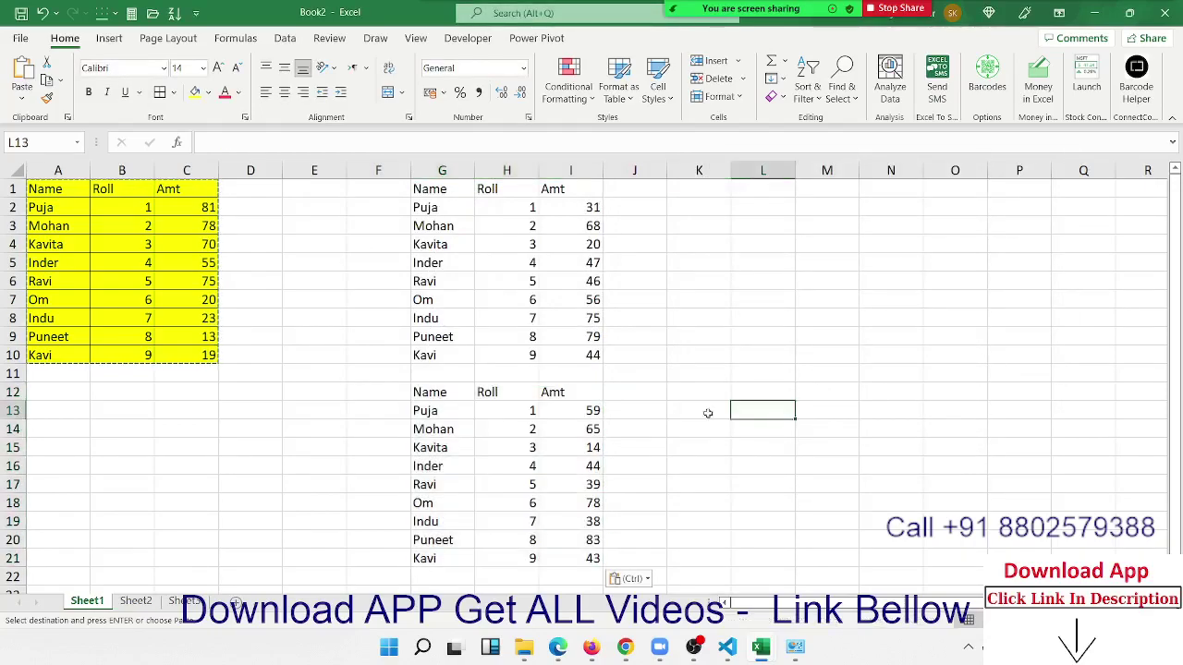
double_click(596, 427)
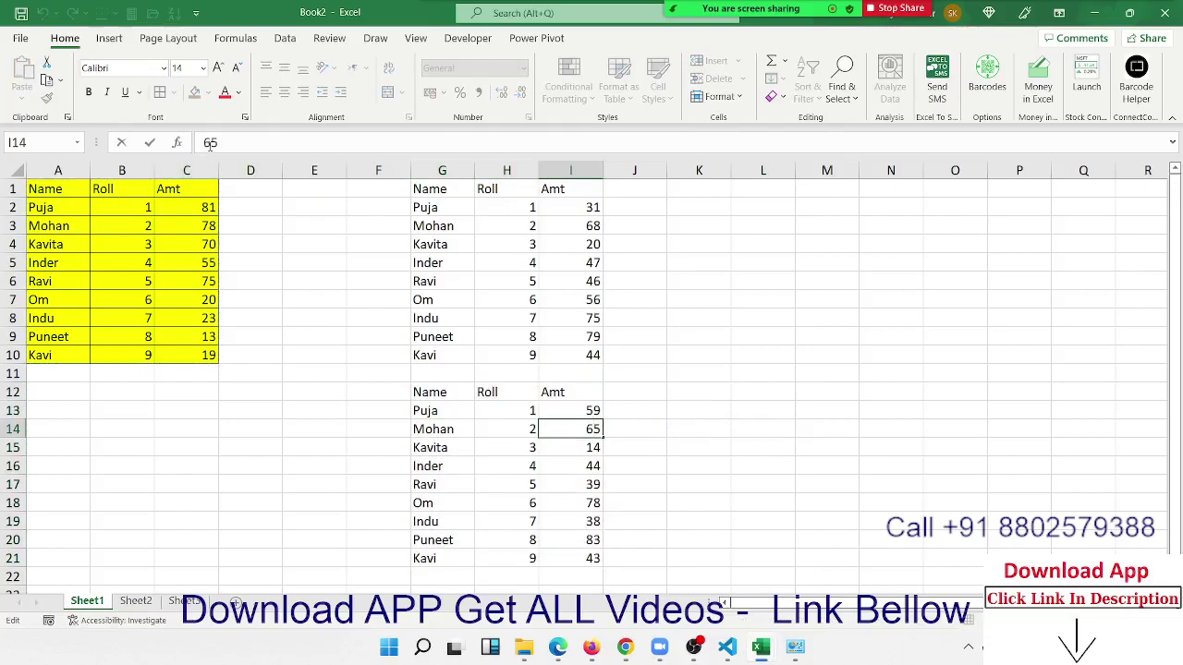
click(785, 412)
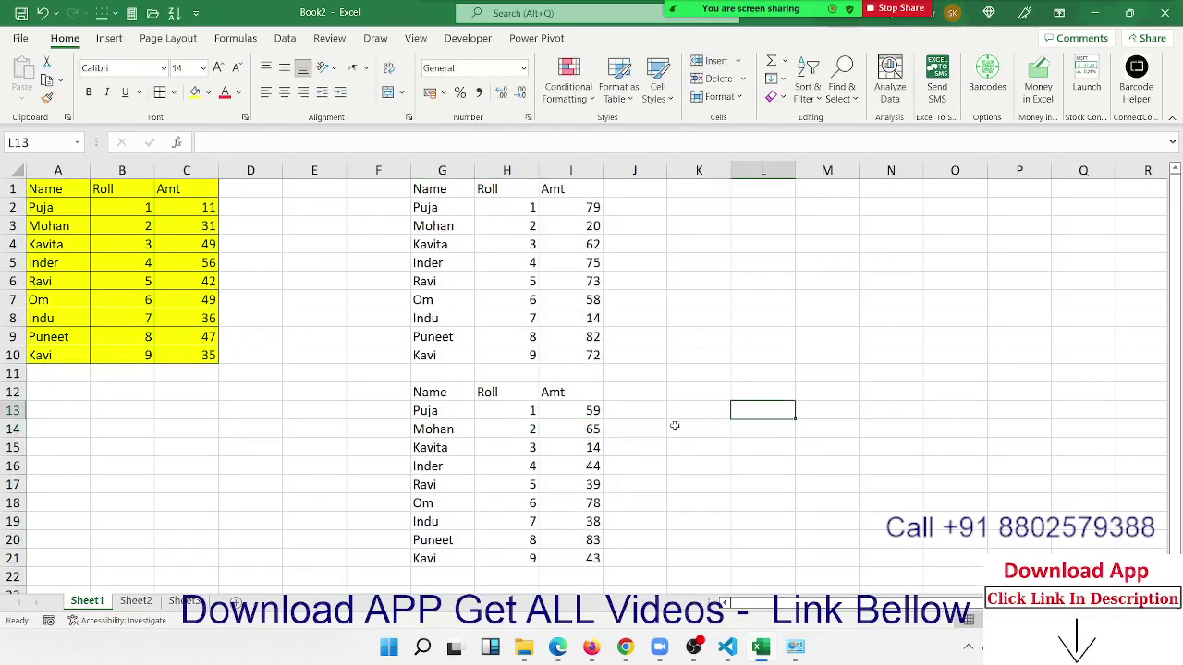
Force a recalculation by editing an empty cell so the random Amt figures change.
click(596, 412)
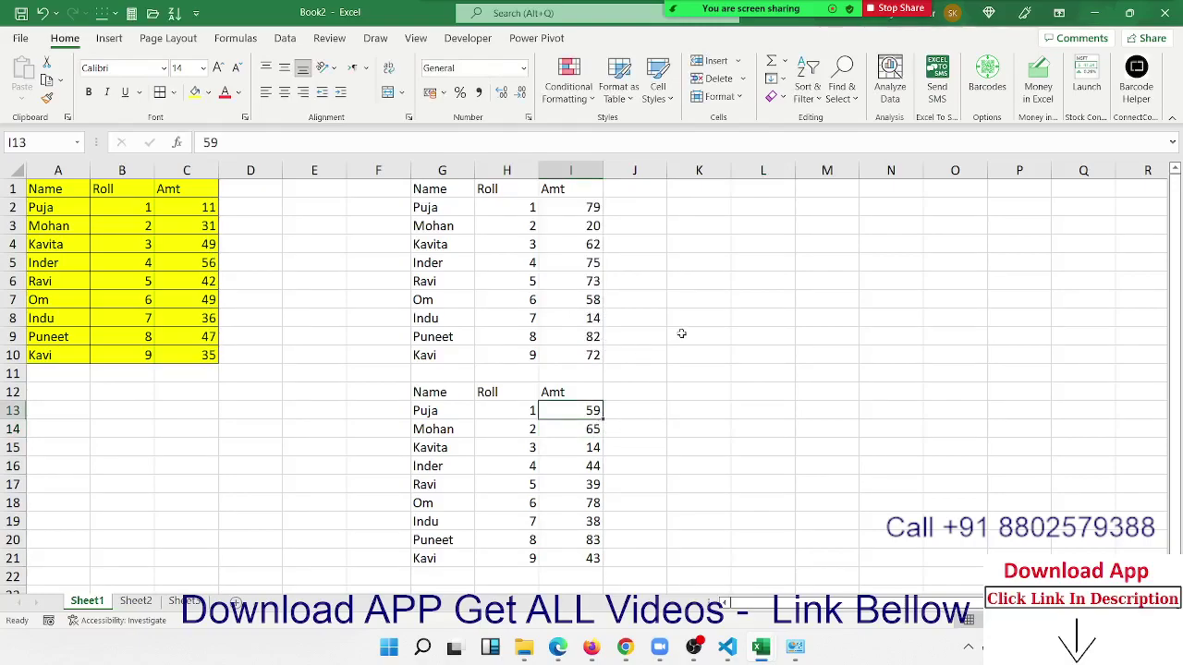
double_click(678, 426)
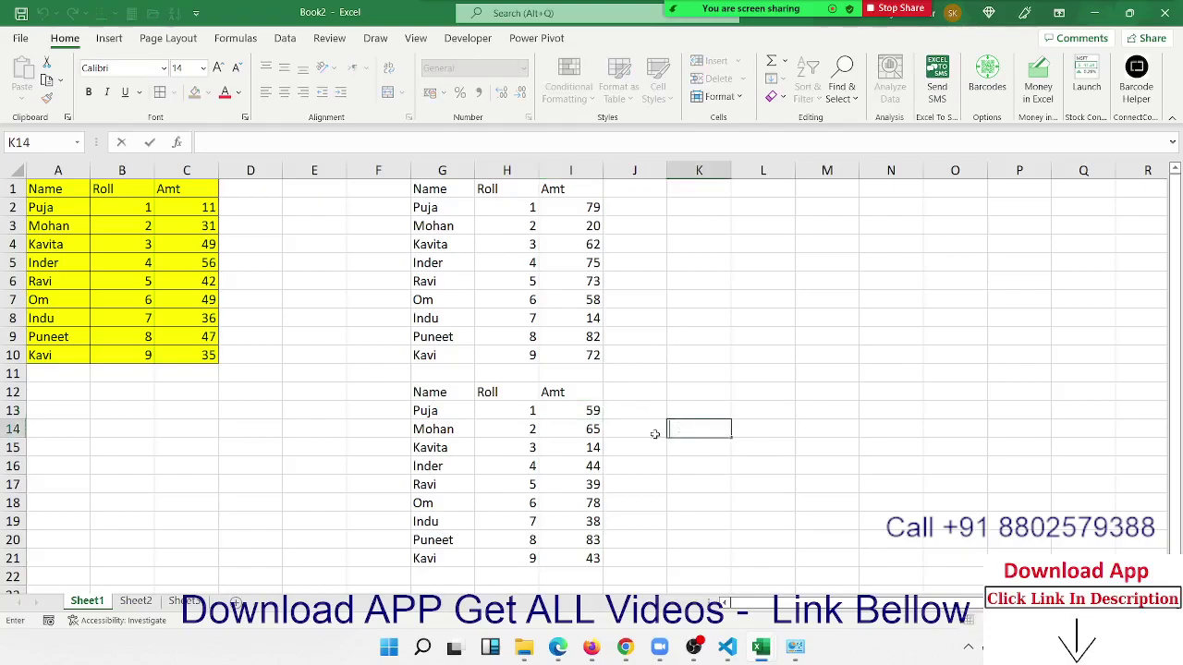
click(573, 423)
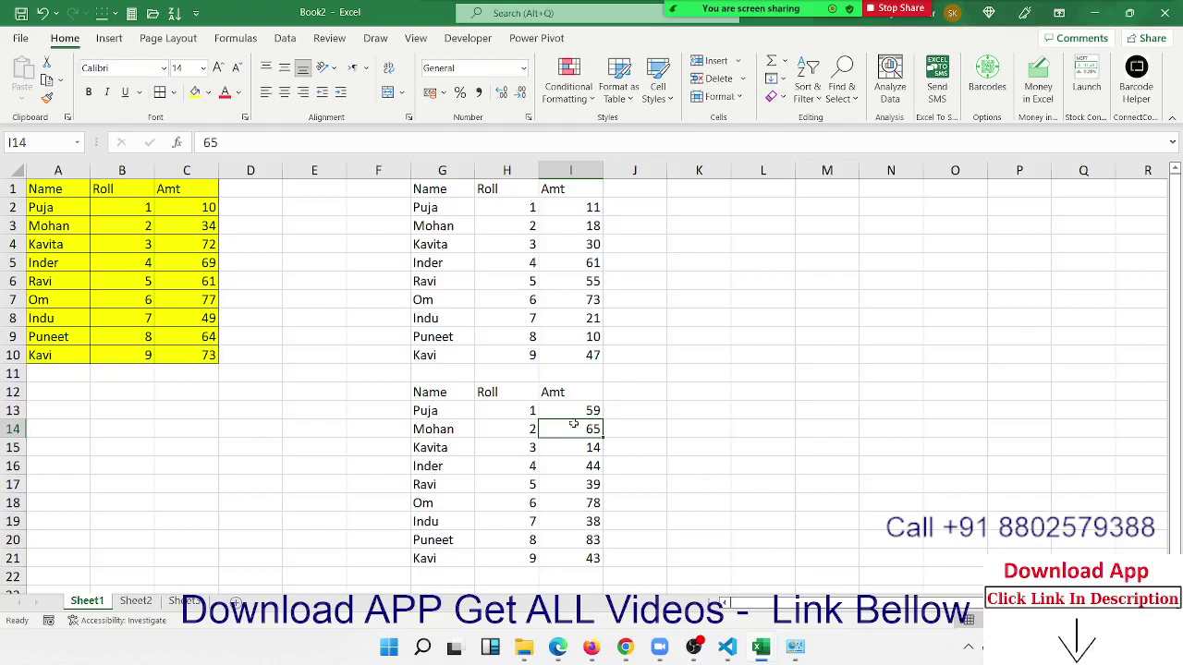
Select the nine Amt values I2:I10 in the upper-right table.
click(592, 353)
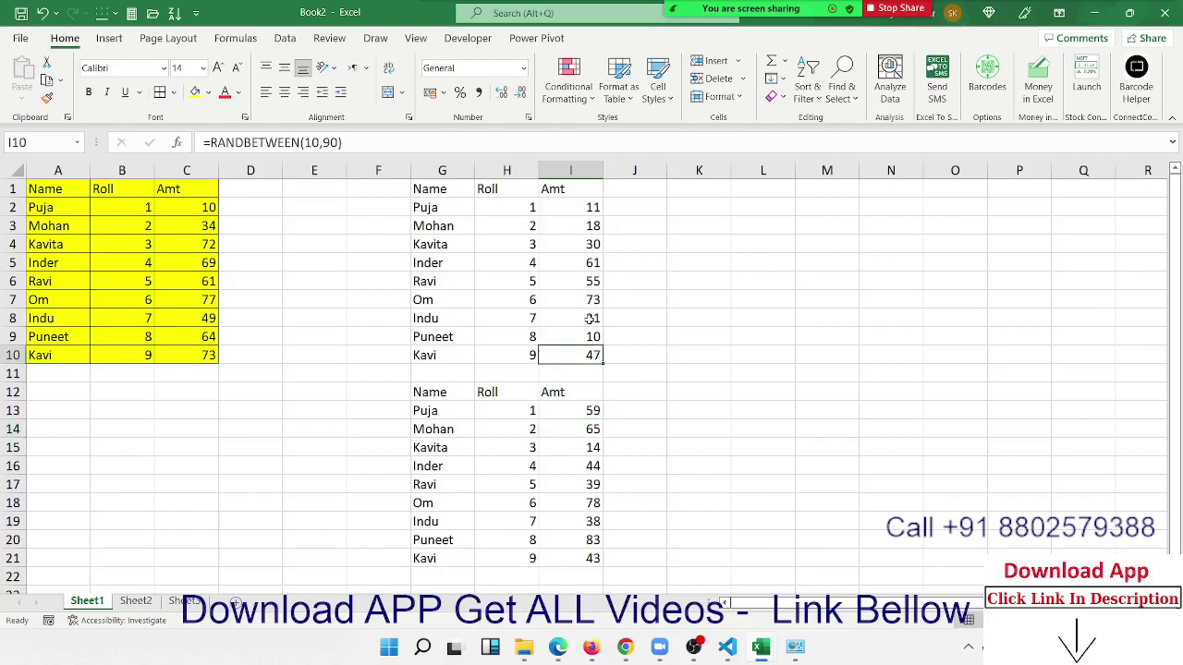
click(590, 319)
key(Up)
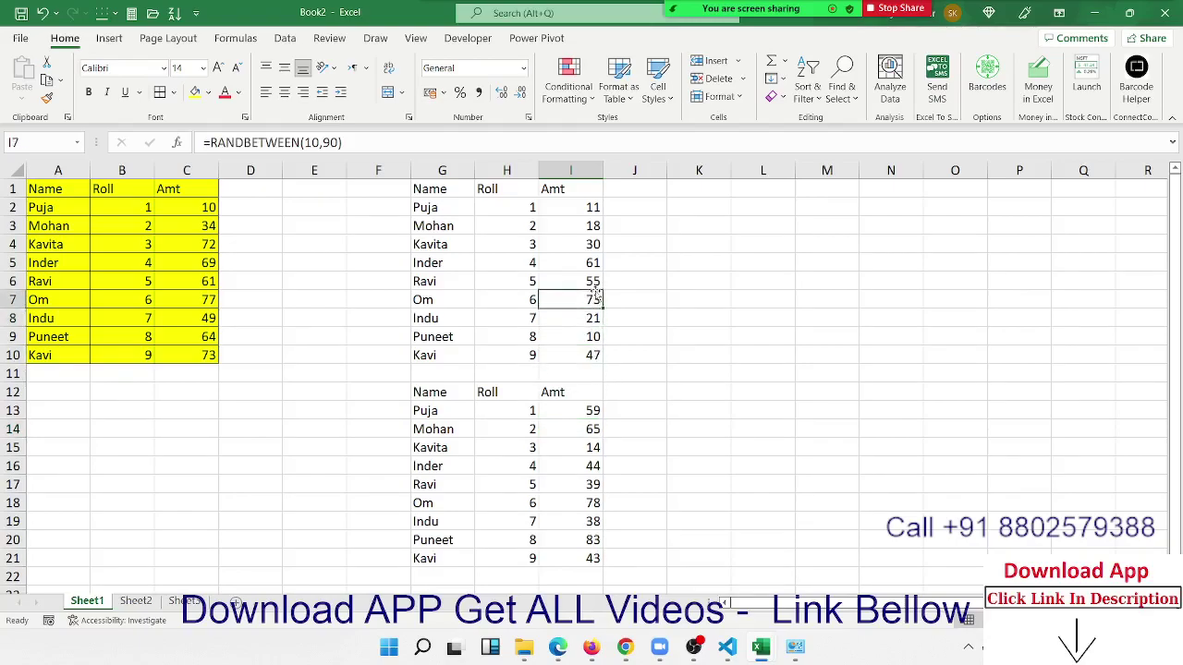
key(Up)
key(Up)
key(Up)
key(Up)
key(Up)
key(ctrl+shift+Down)
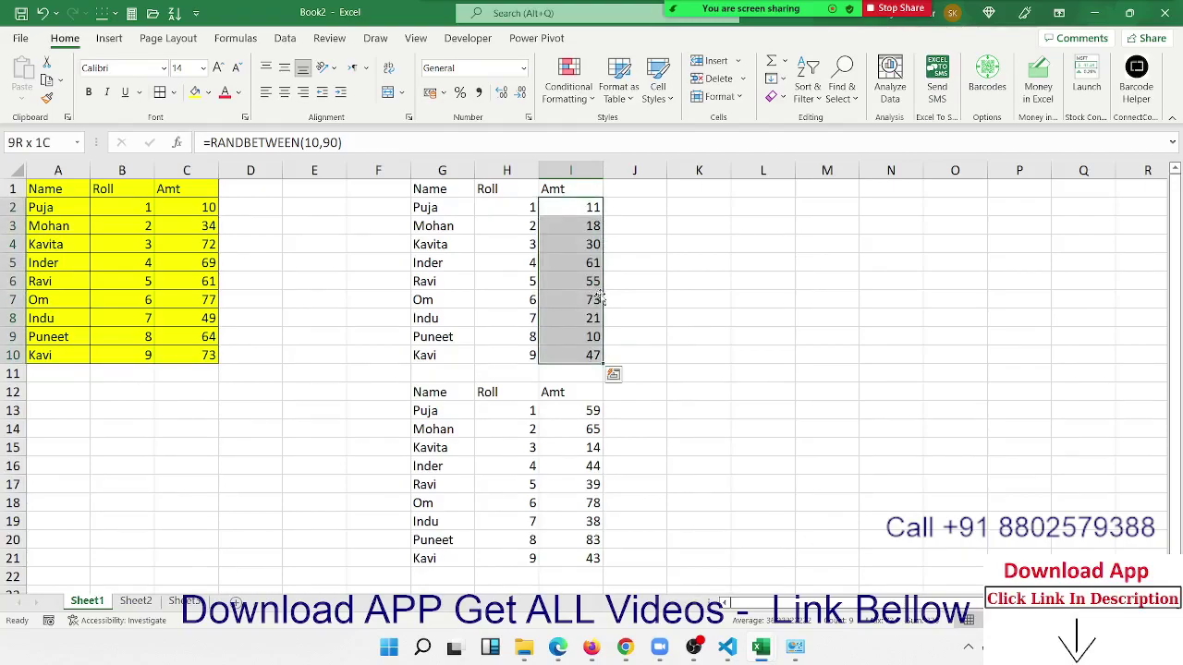
Copy I2:I10 and paste it back onto I2 as Values only.
key(ctrl+c)
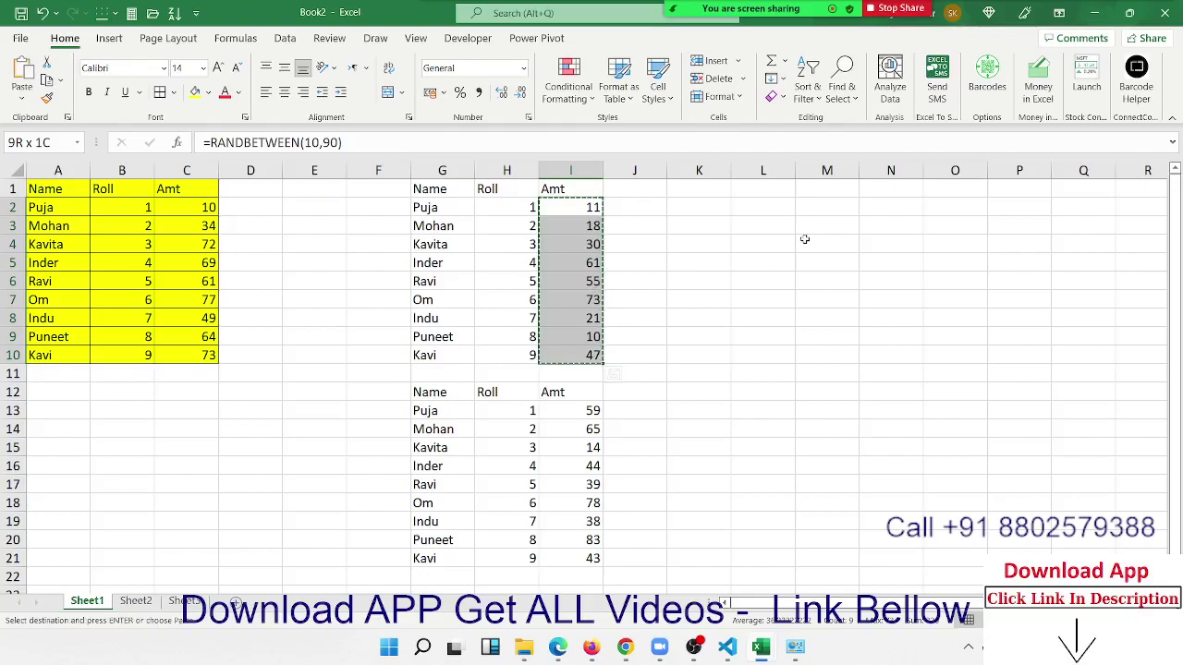
click(844, 212)
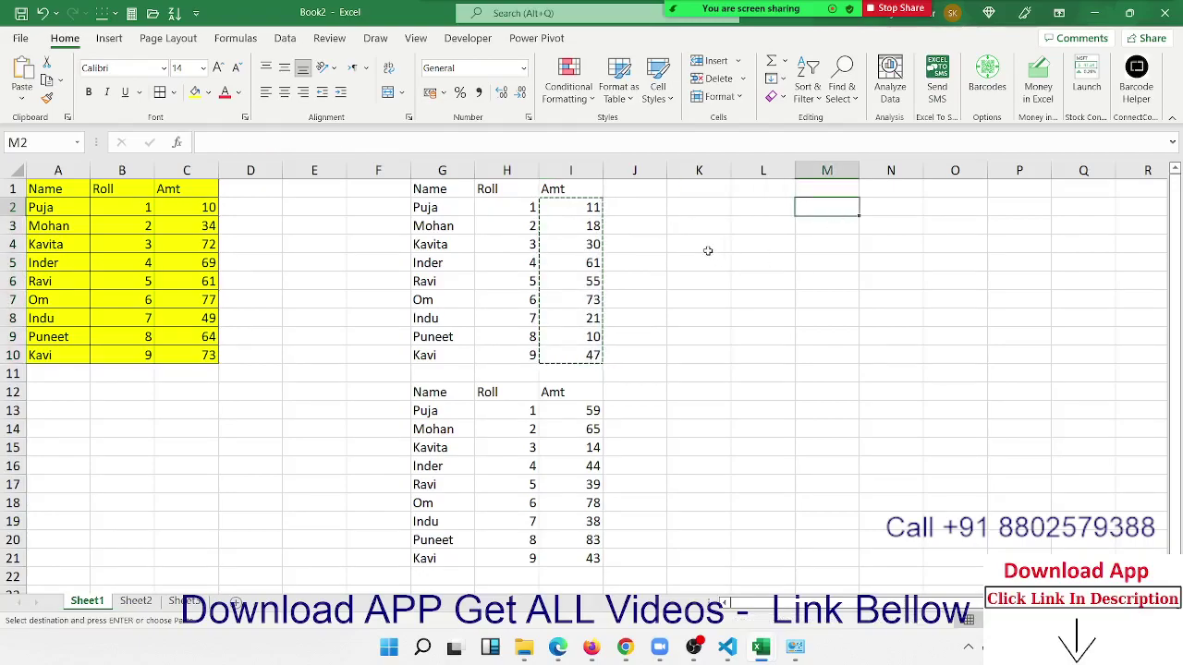
click(584, 219)
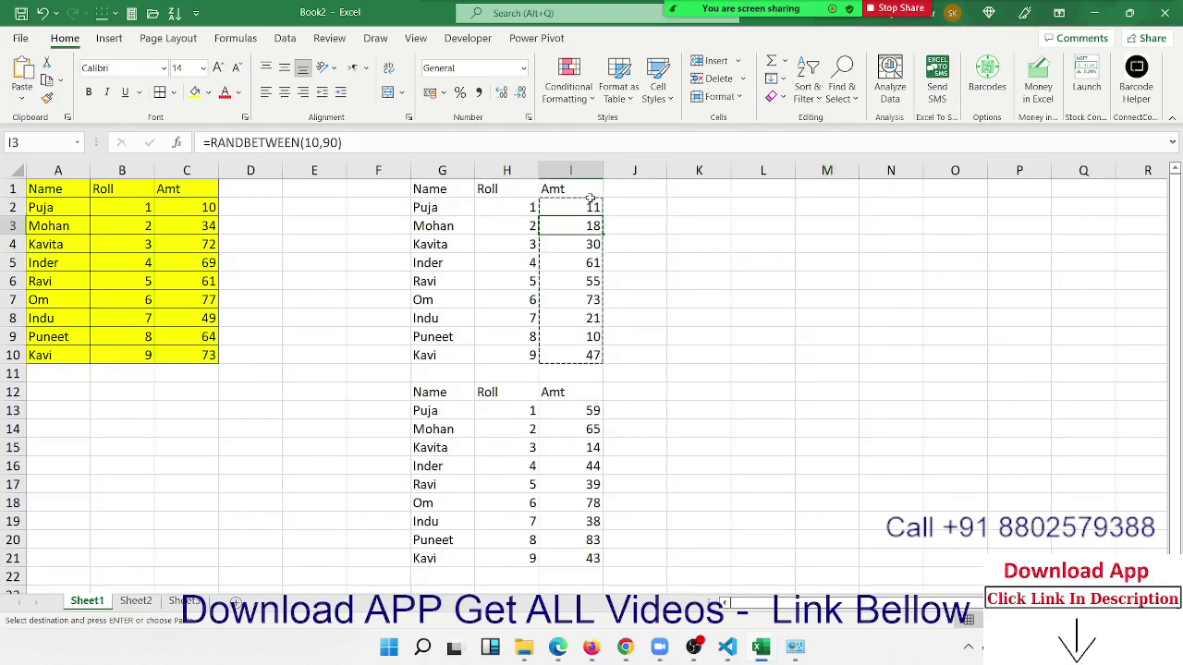
click(590, 206)
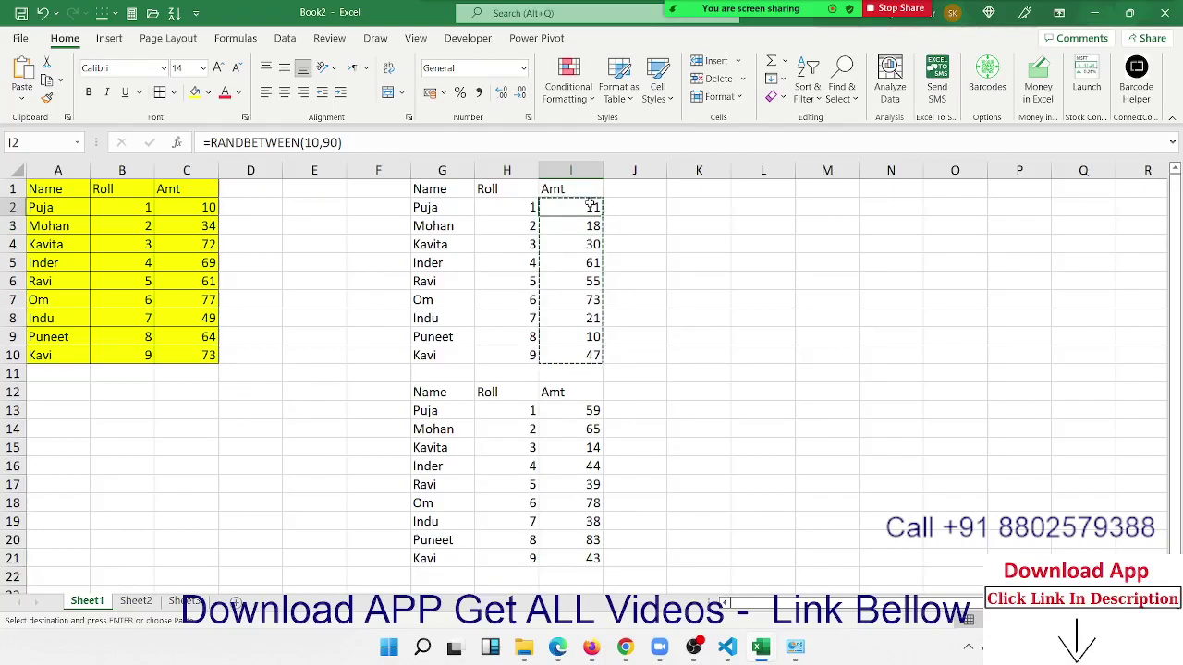
right_click(591, 206)
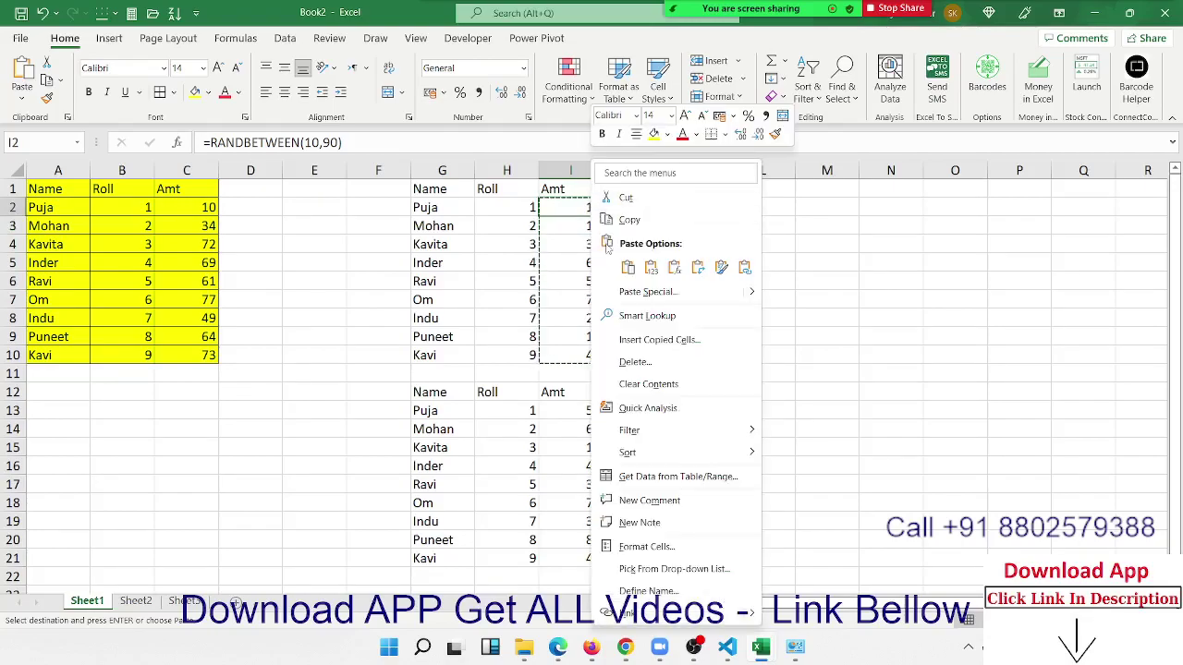
click(619, 290)
drag(573, 189, 830, 143)
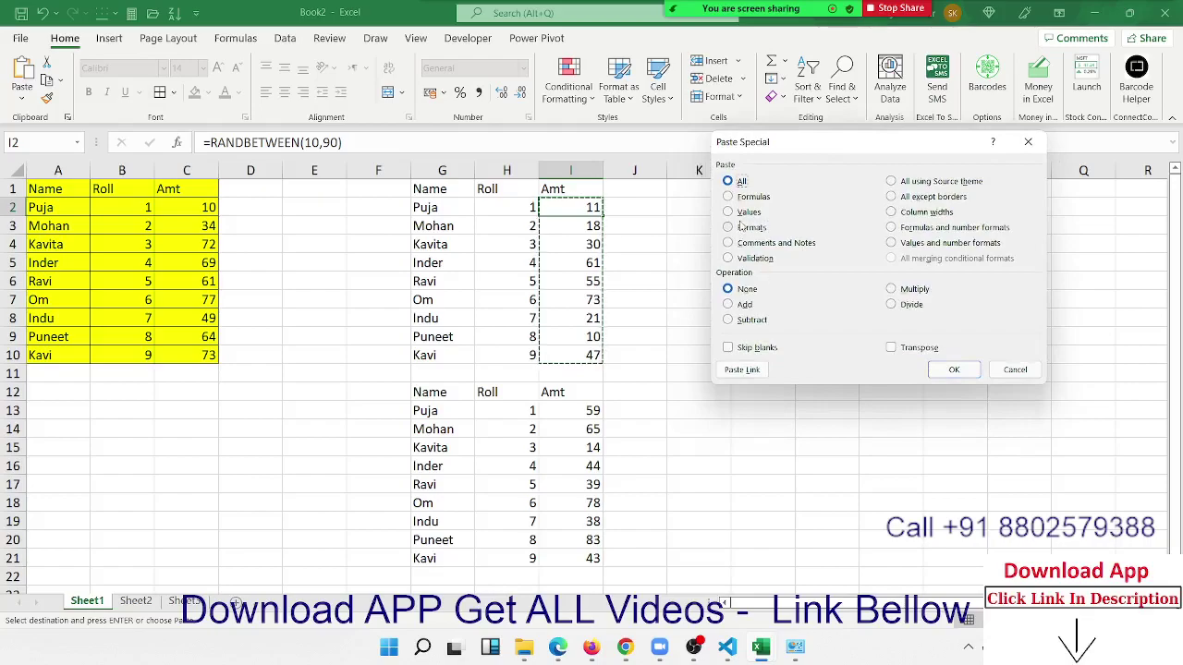
click(740, 226)
click(742, 213)
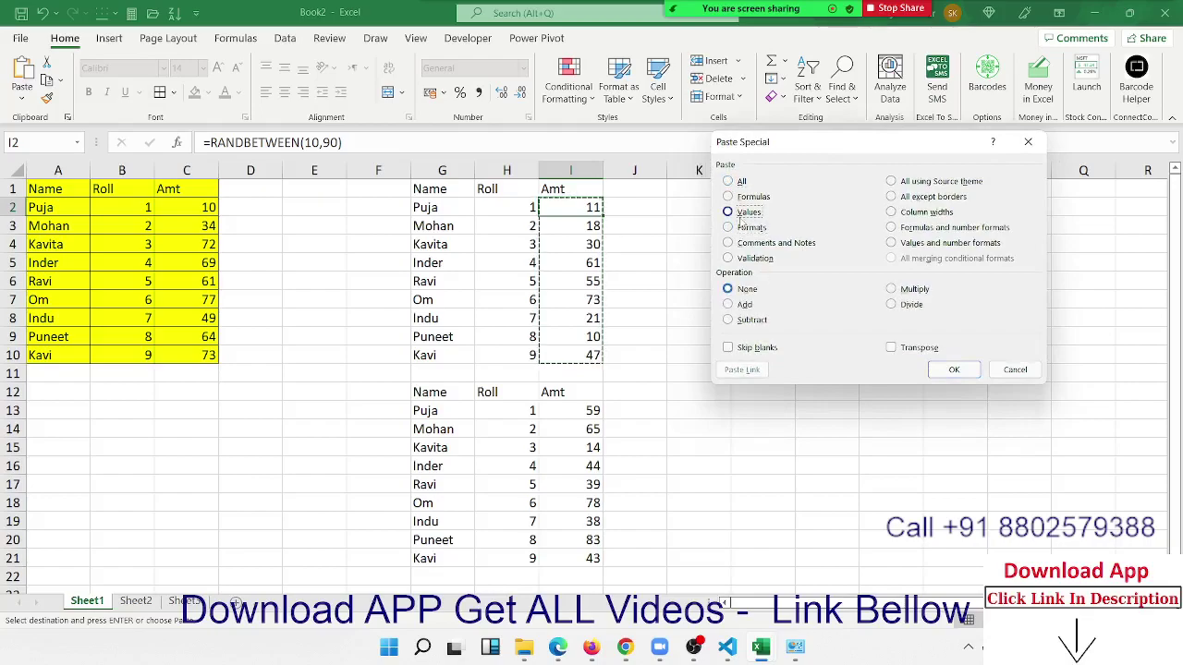
click(957, 372)
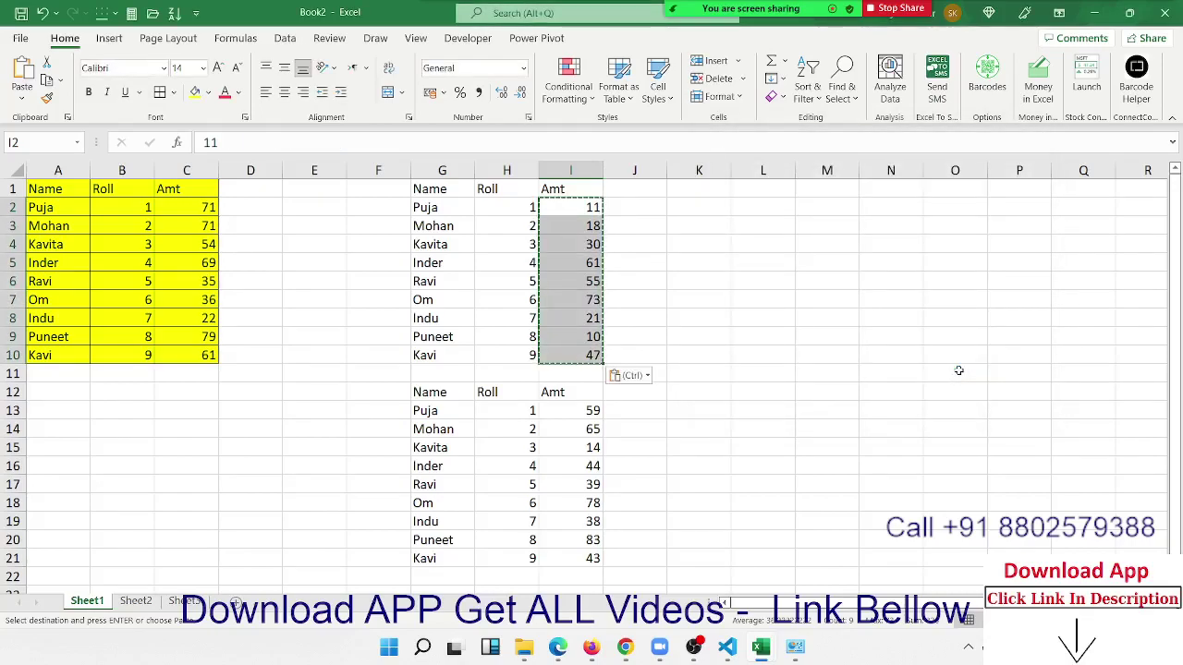
Verify that I2 and the other Amt cells now hold fixed numbers.
click(585, 226)
click(585, 299)
click(585, 318)
click(754, 339)
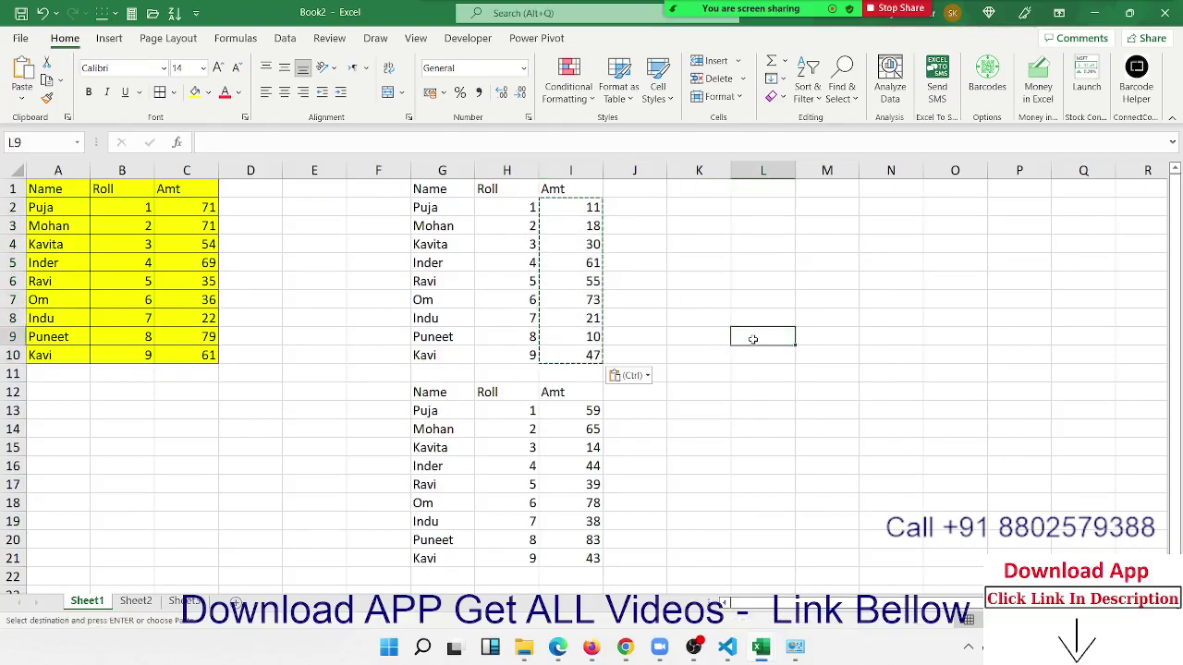
Open the au-att attendance workbook from the recent files and look over its formulas.
click(20, 38)
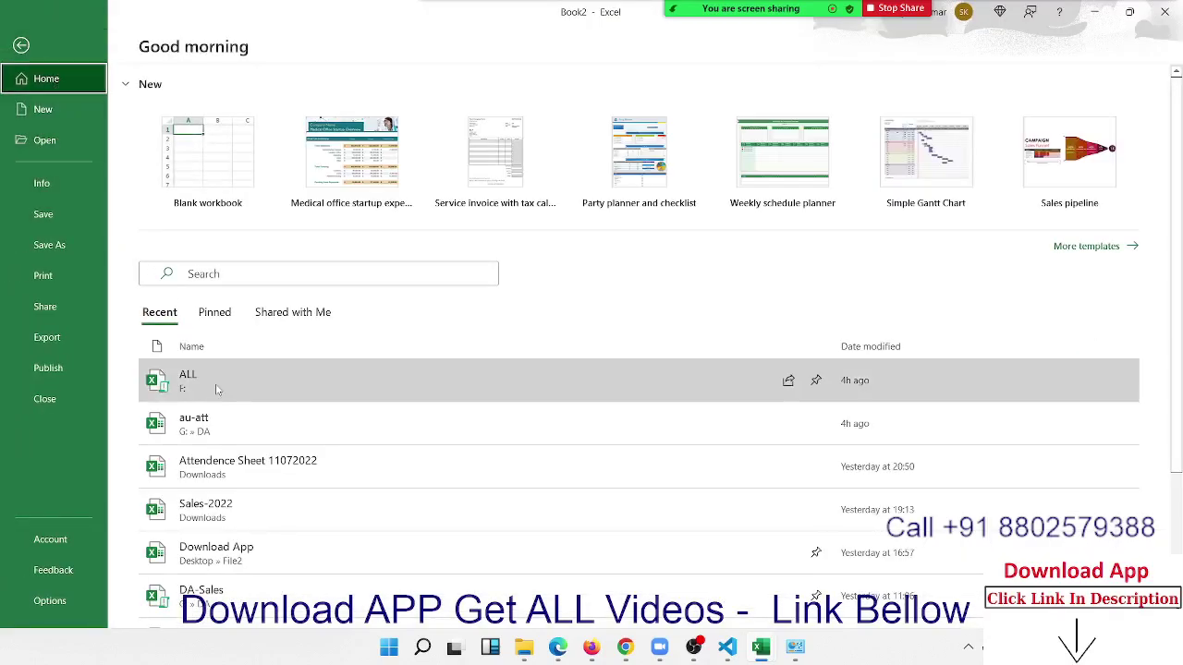
key(Escape)
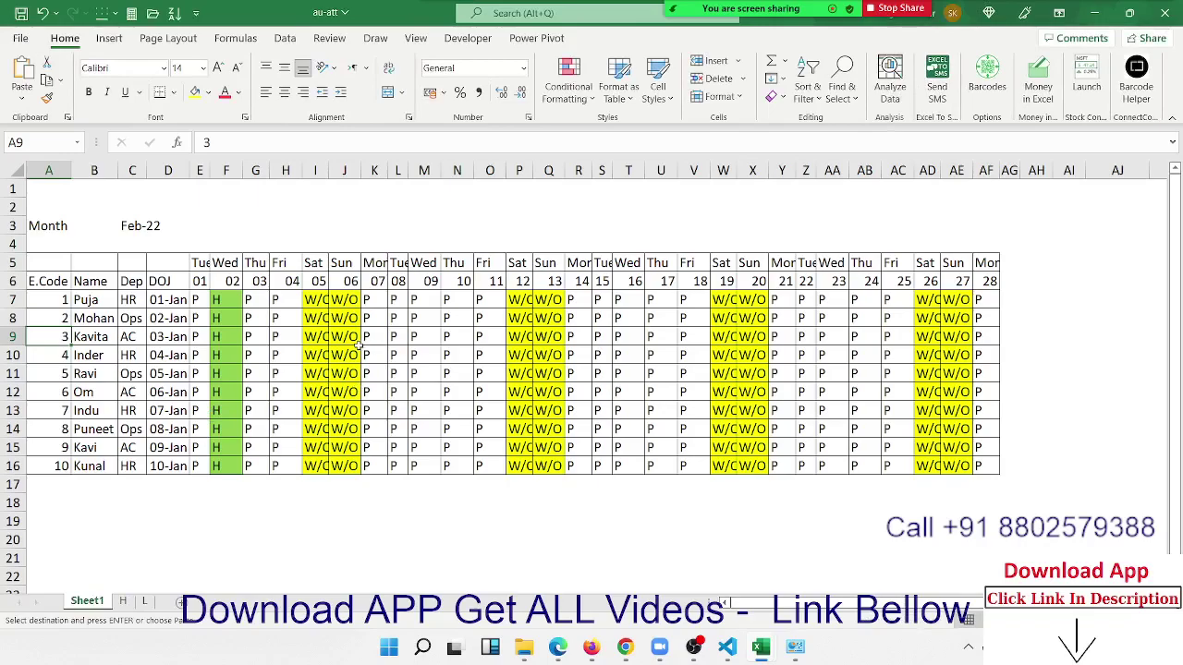
click(359, 346)
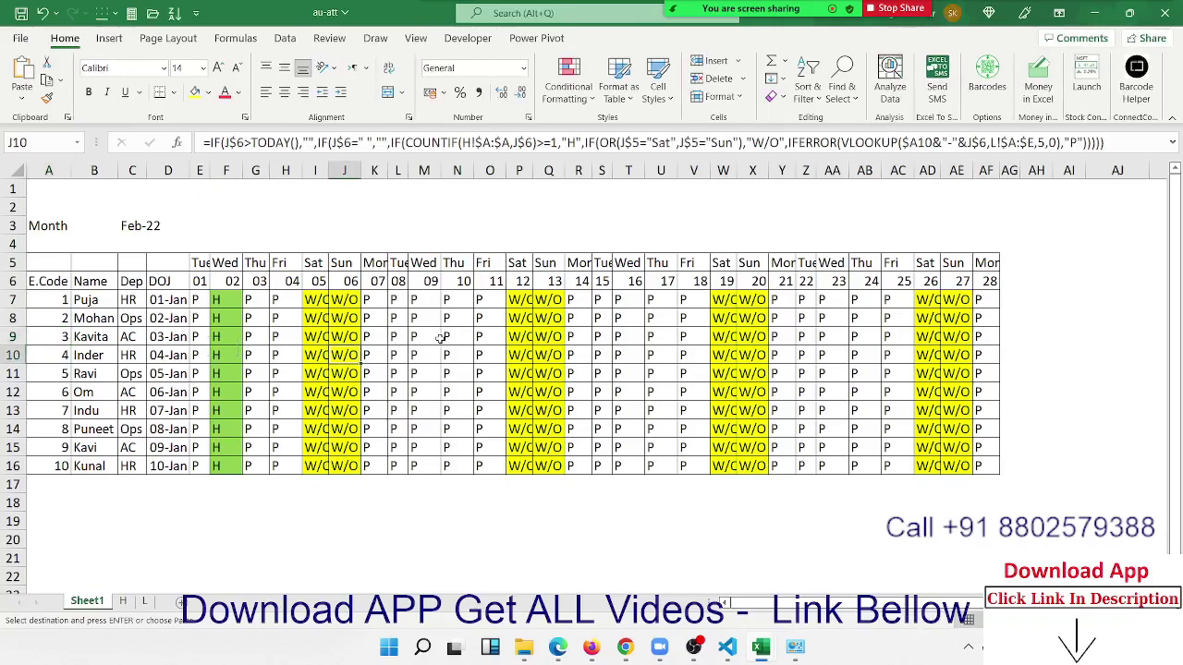
click(735, 374)
click(819, 453)
click(98, 338)
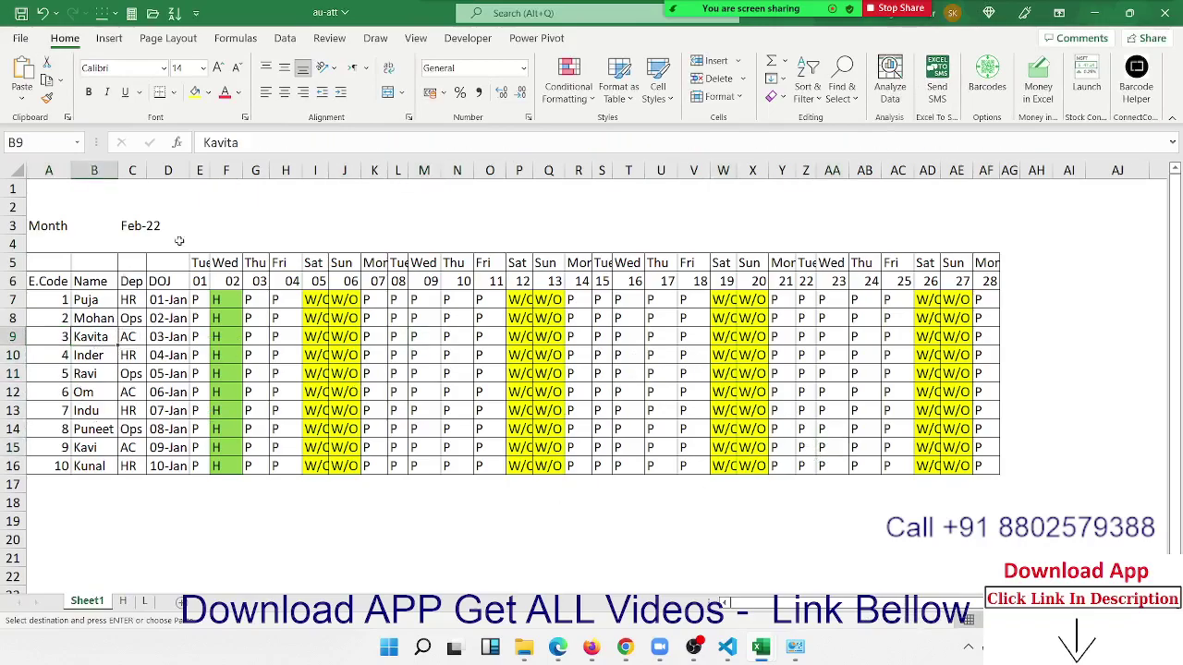
Enter 1/7 as the first date in E6, then review the attendance formulas in H7 and Z11.
click(199, 285)
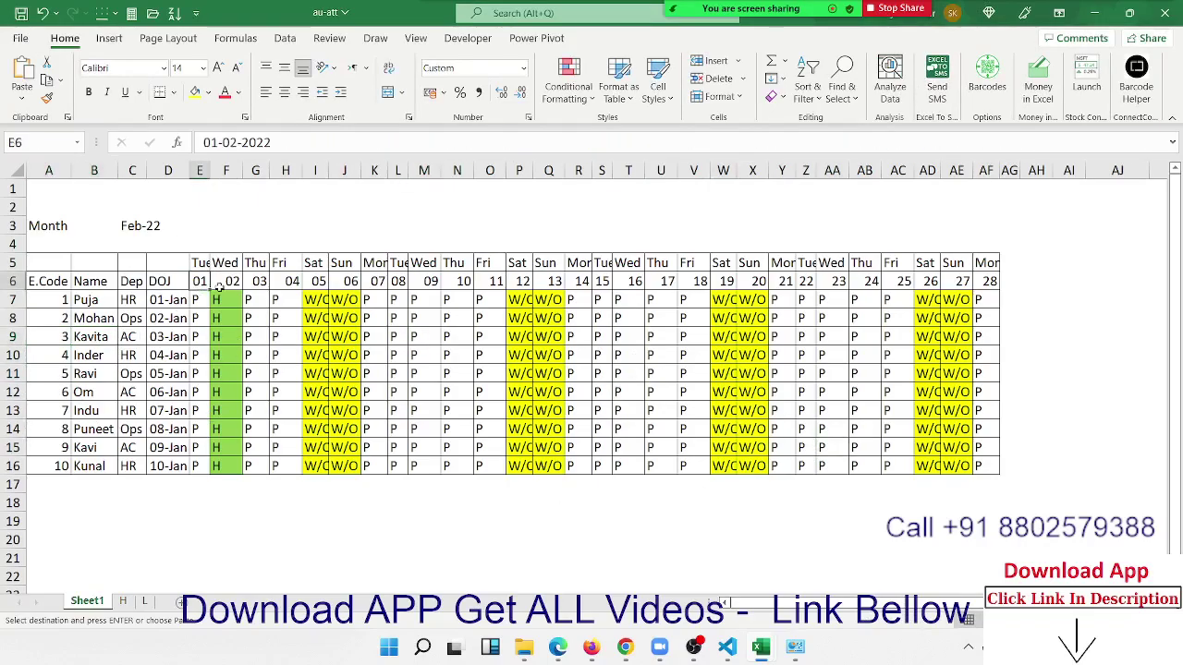
text(1/7)
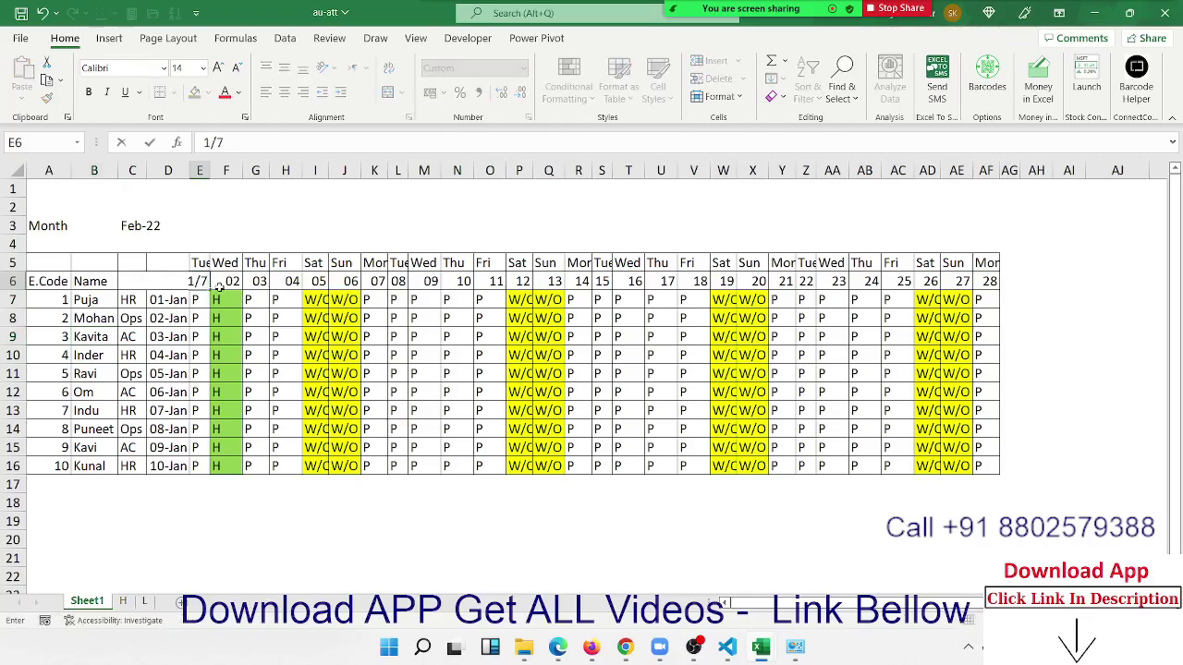
key(Return)
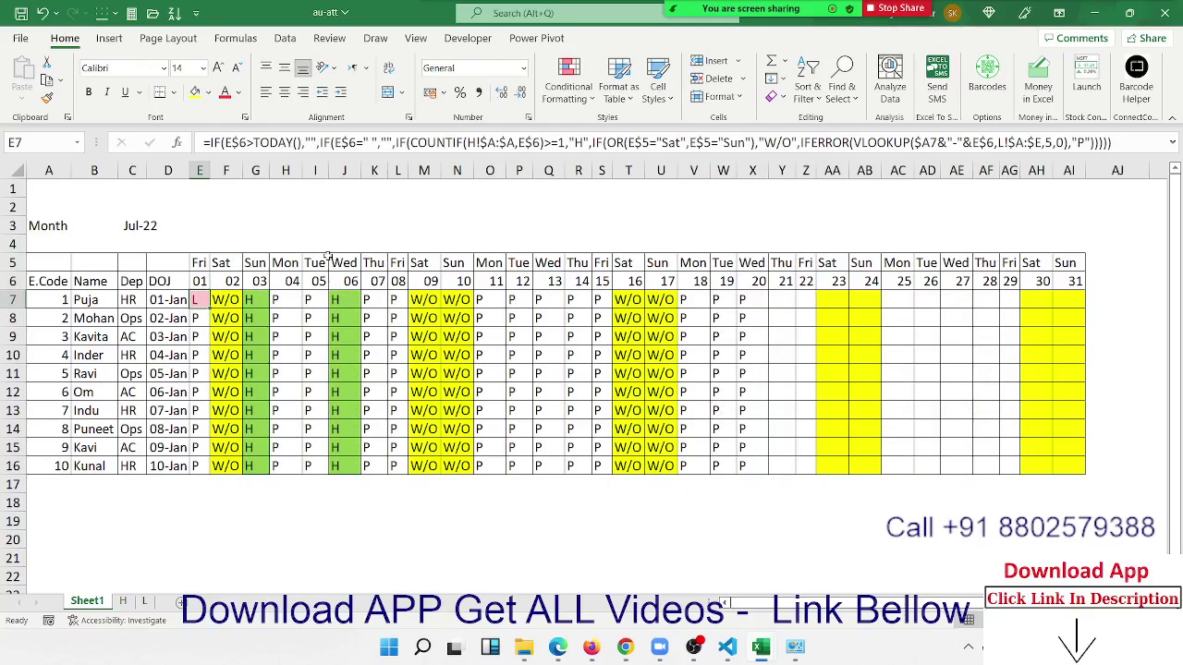
double_click(293, 300)
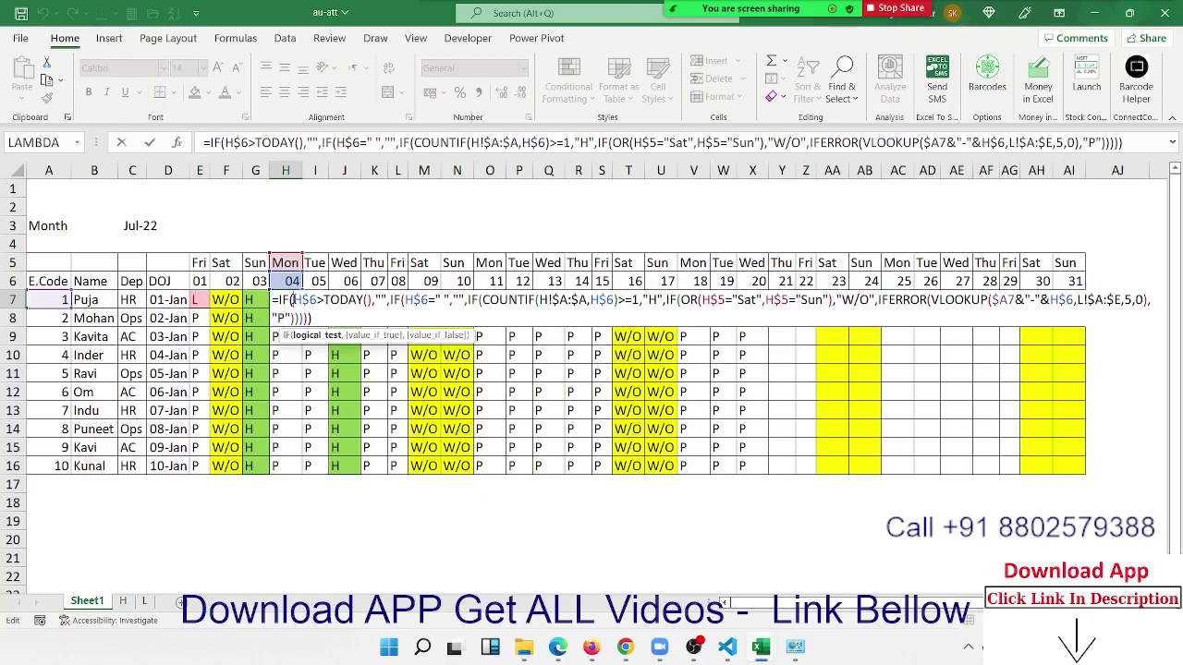
key(Return)
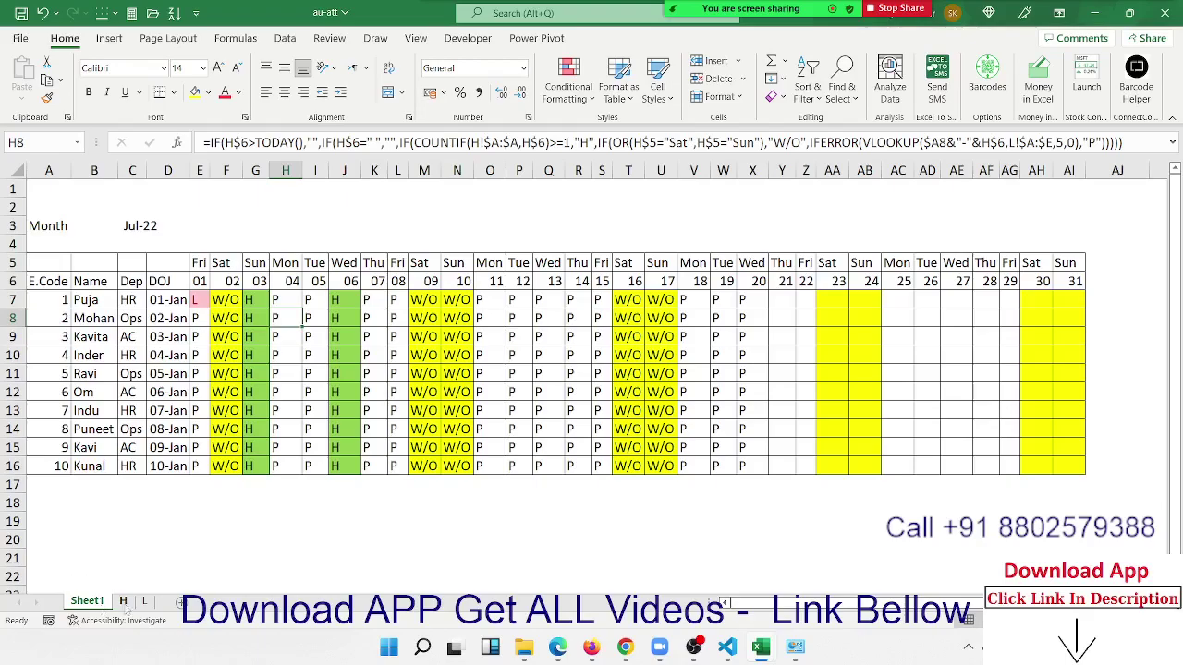
click(802, 374)
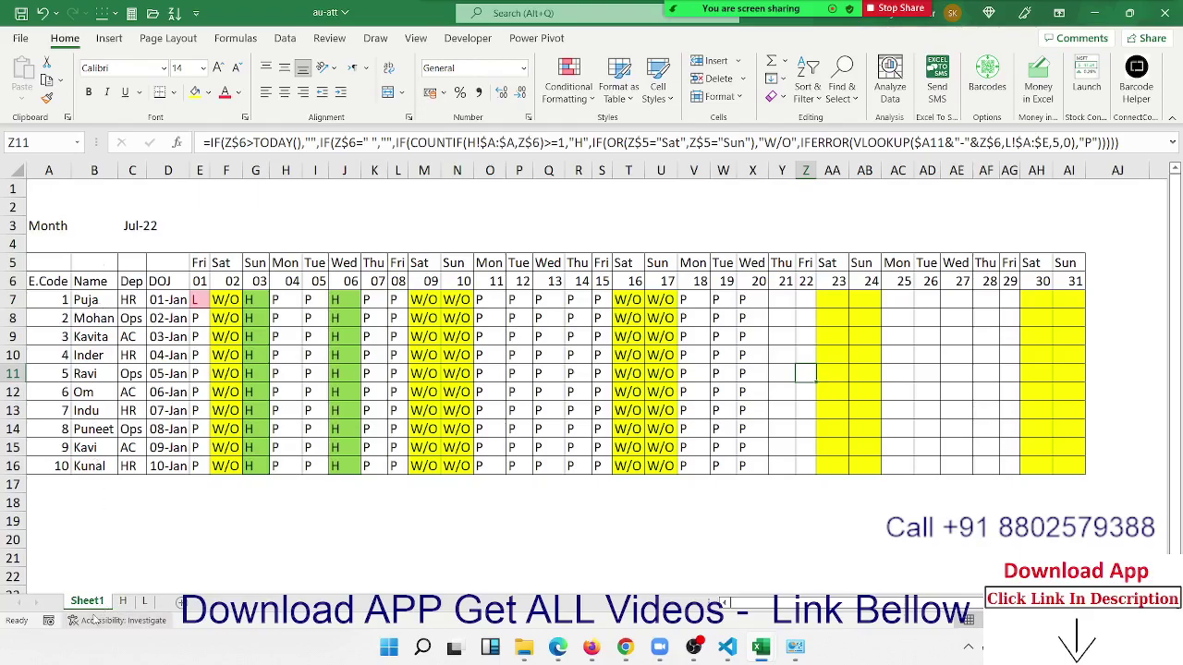
Copy Sheet1 with Move or Copy, Create a copy ticked, into (new book).
right_click(81, 601)
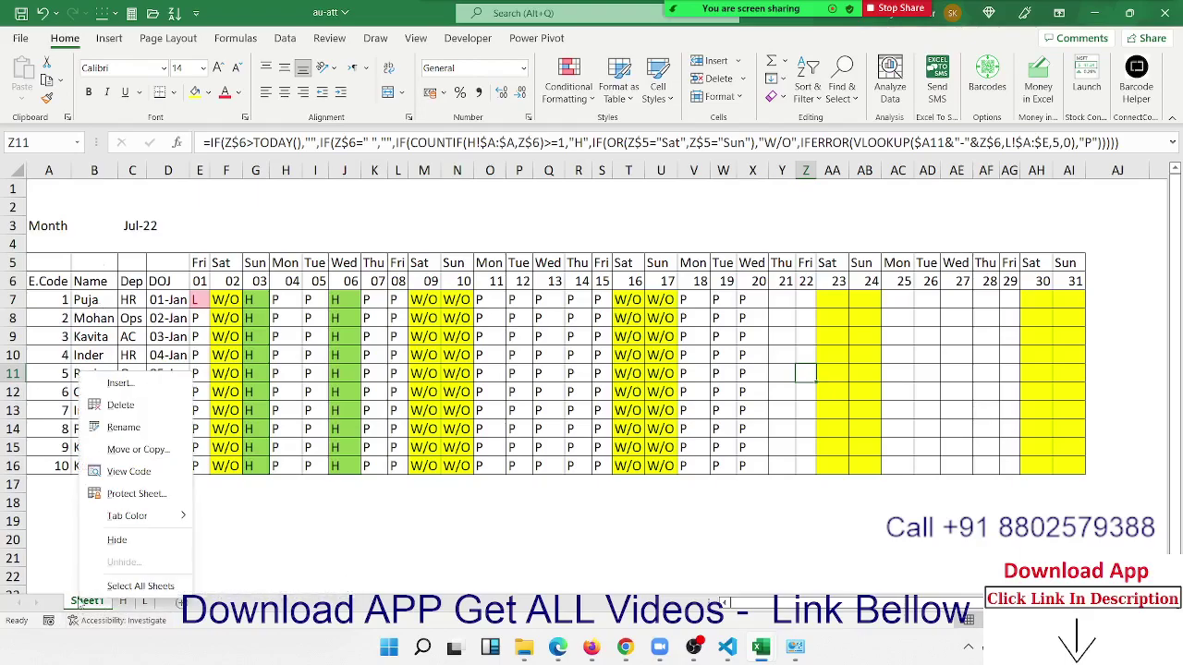
click(129, 453)
drag(136, 370, 564, 267)
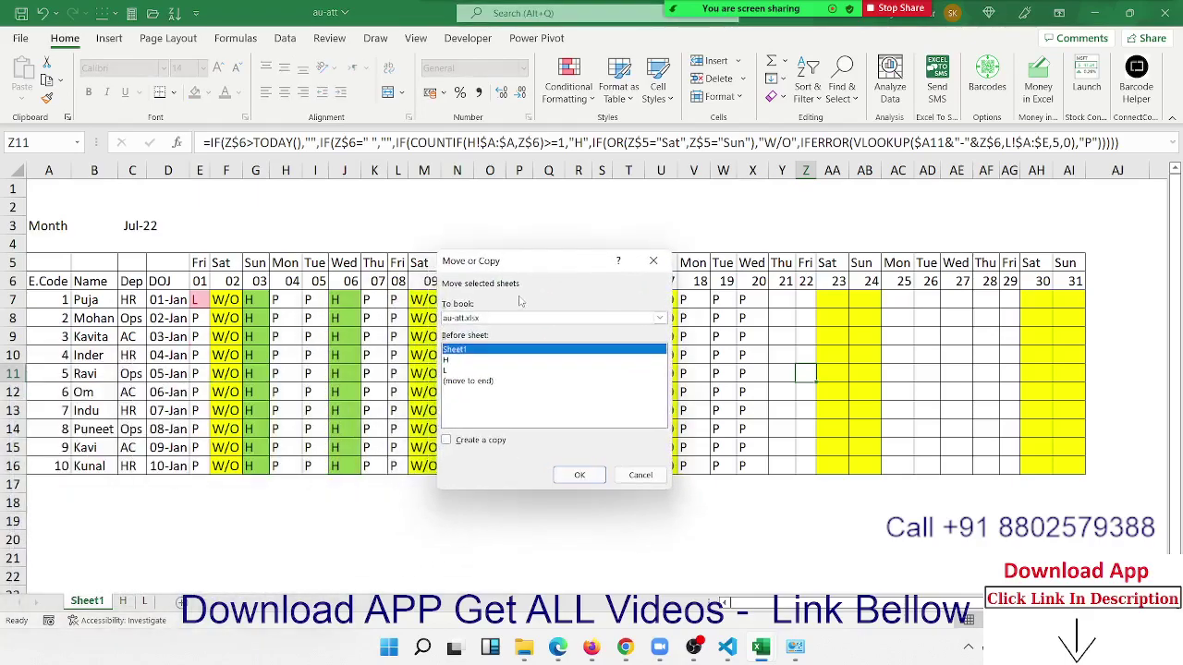
click(447, 440)
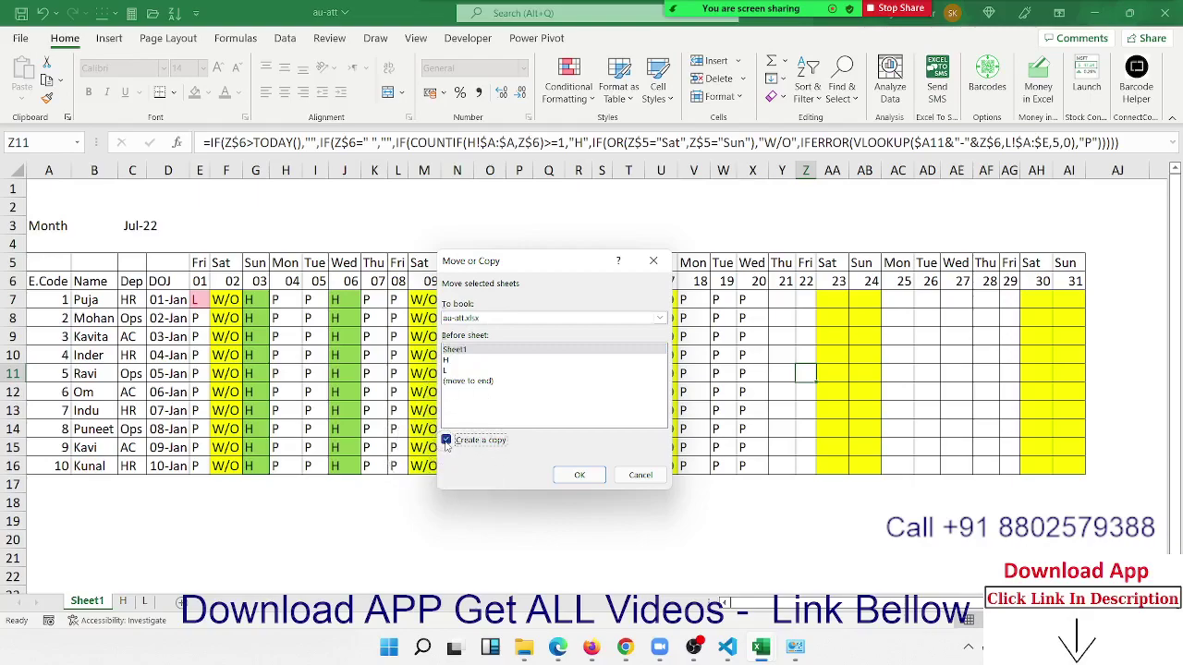
click(511, 319)
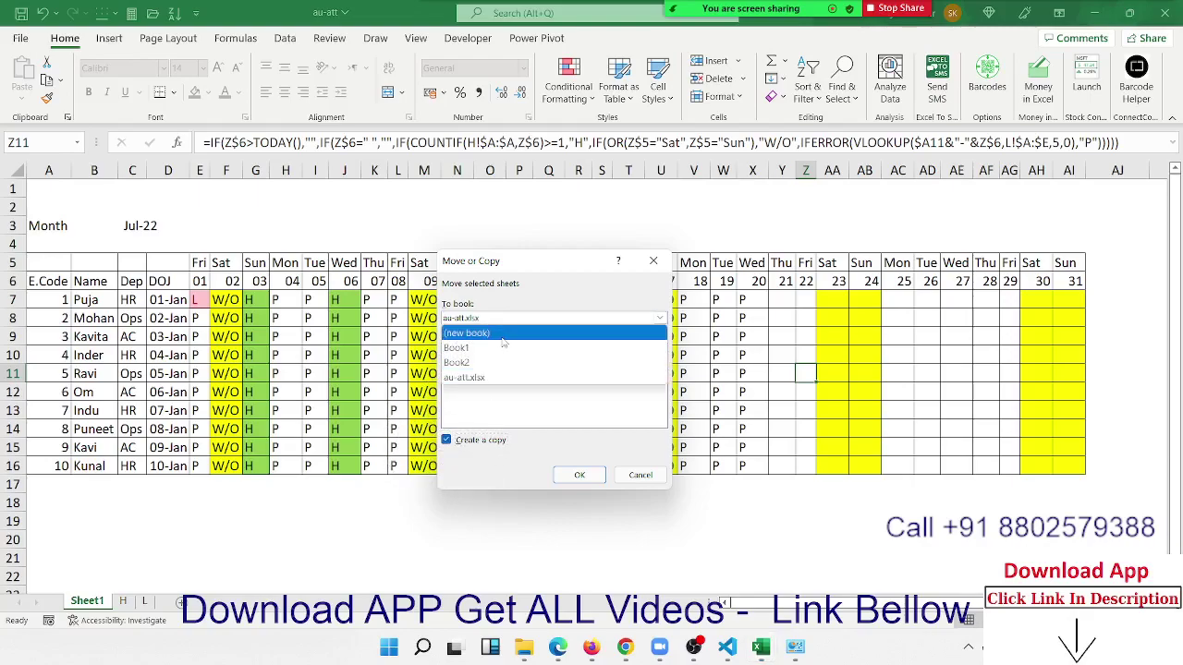
click(505, 334)
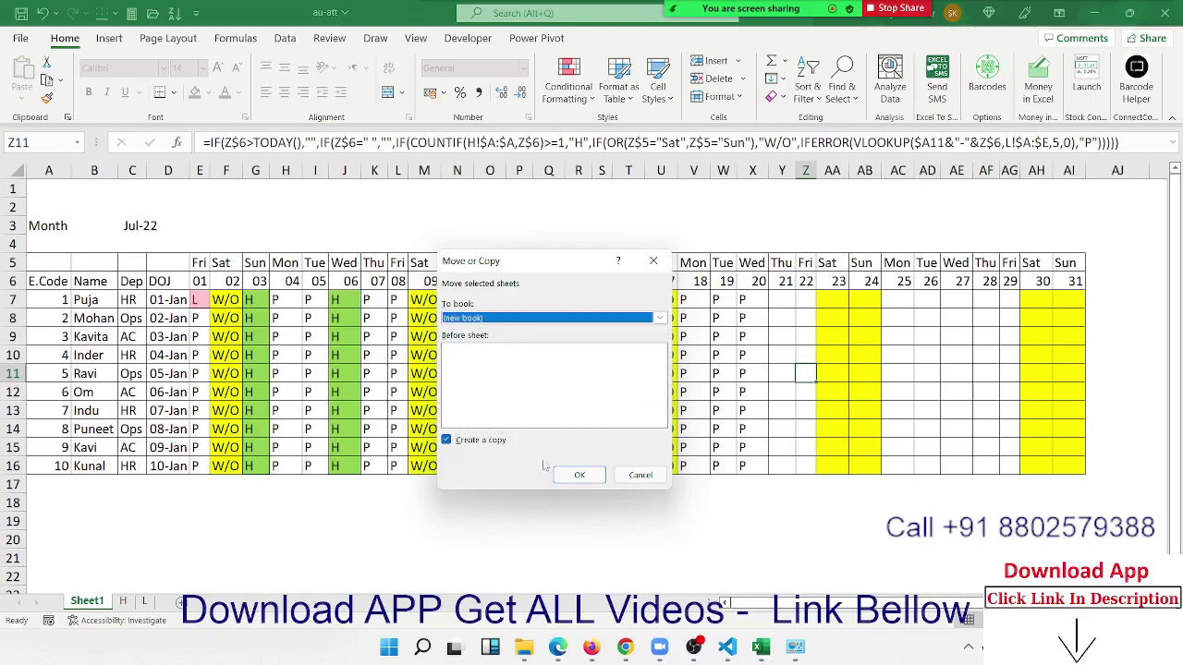
click(573, 476)
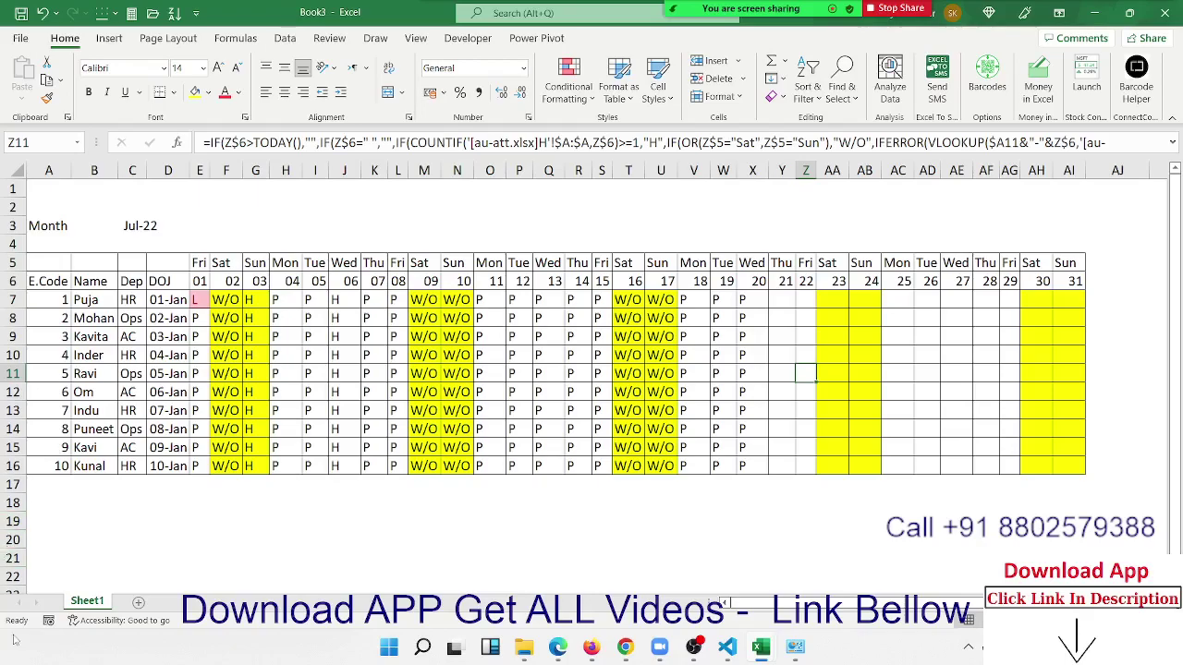
click(323, 281)
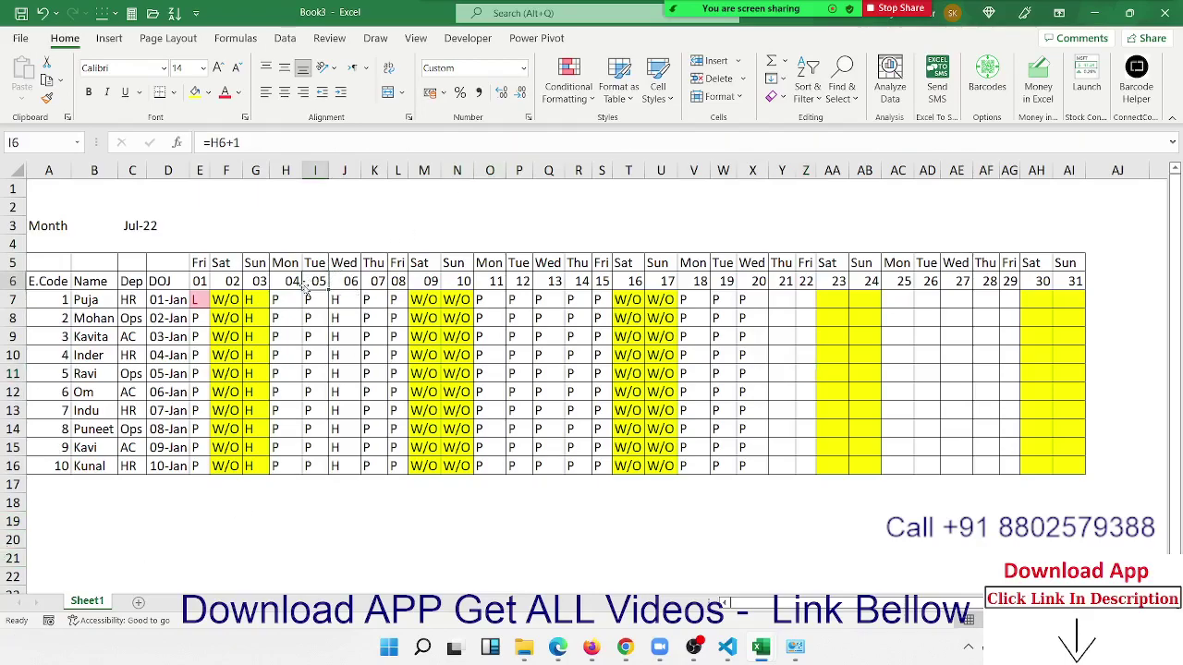
click(263, 311)
click(260, 301)
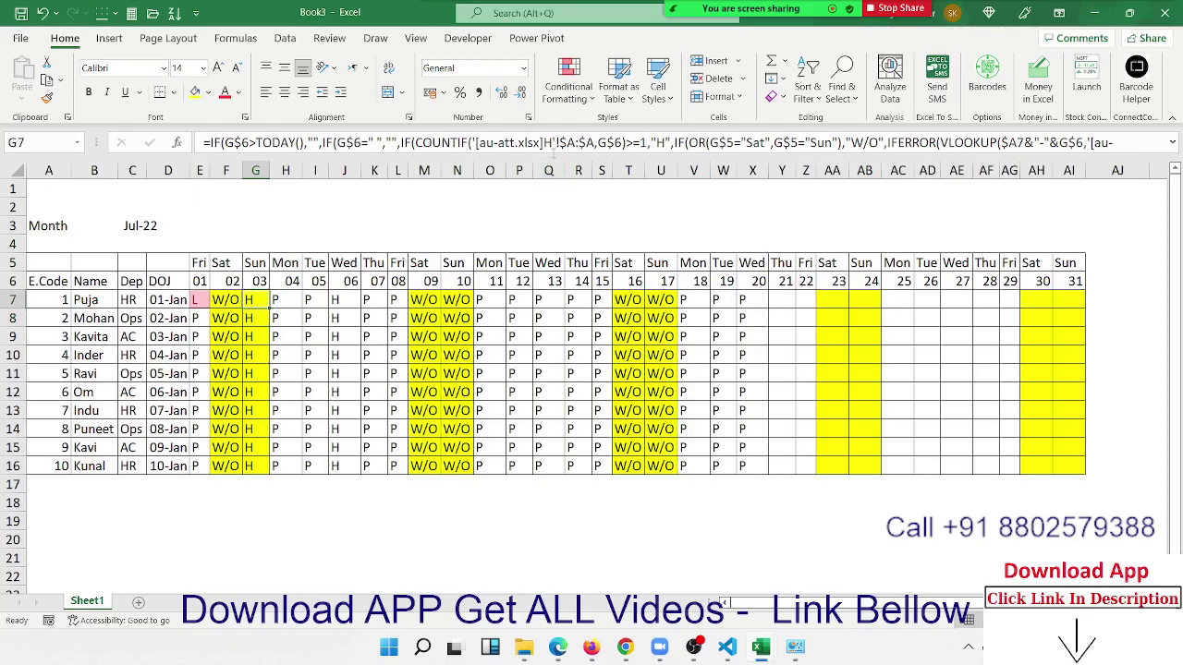
drag(478, 144, 536, 143)
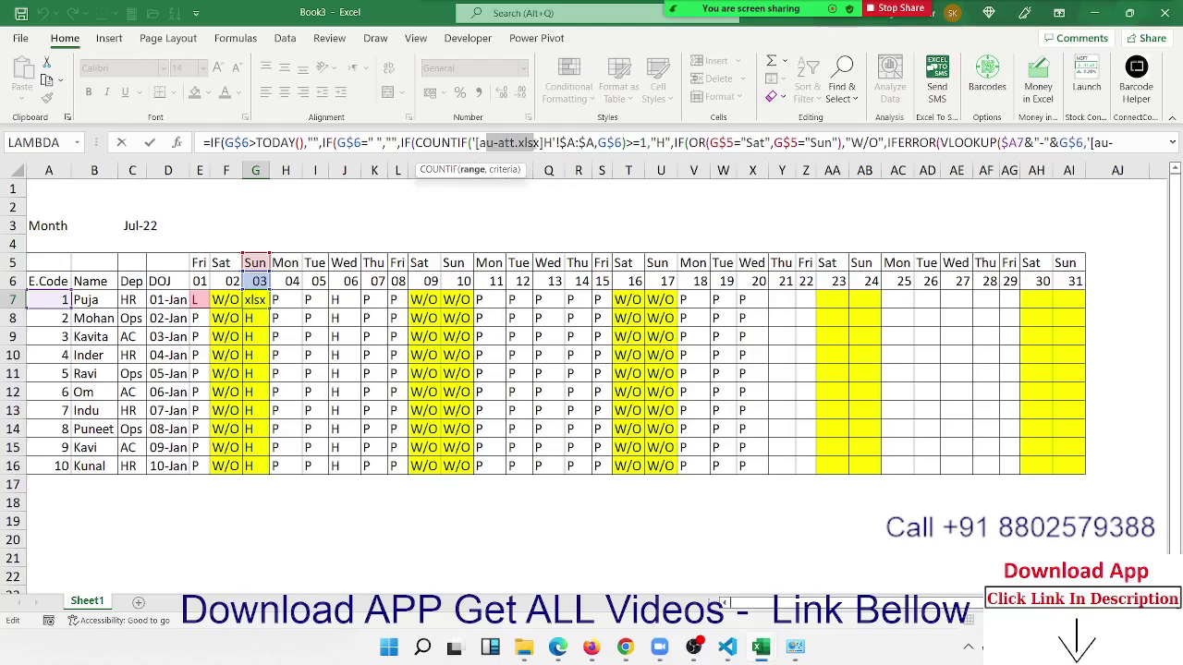
key(Escape)
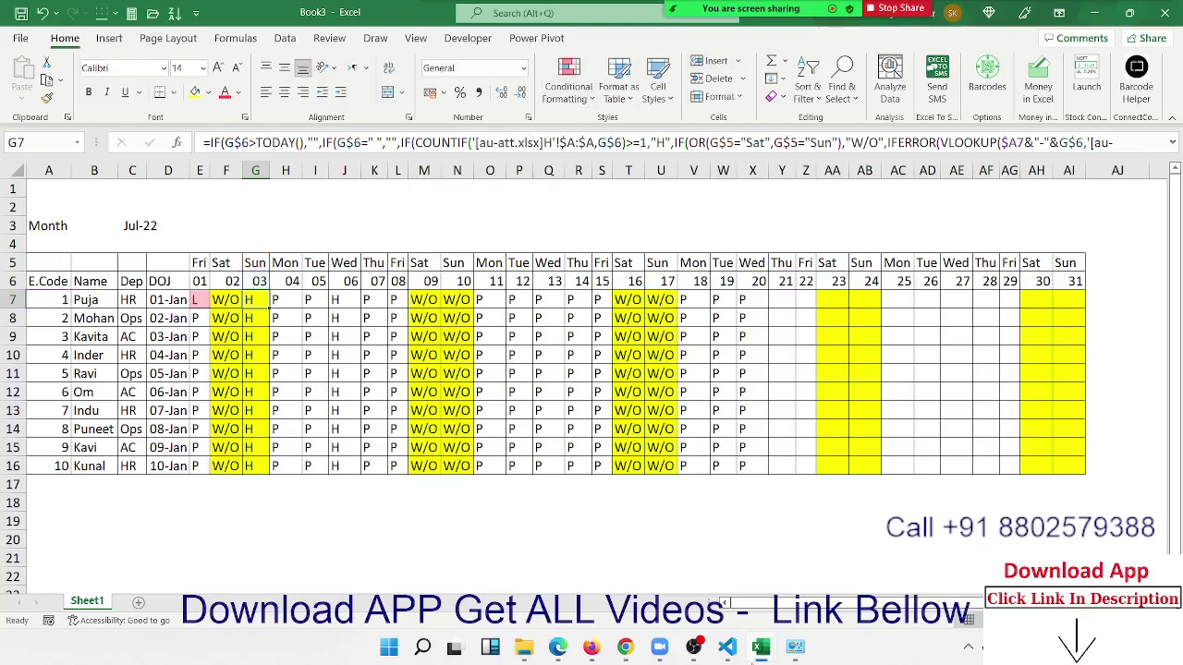
mouse_move(761, 649)
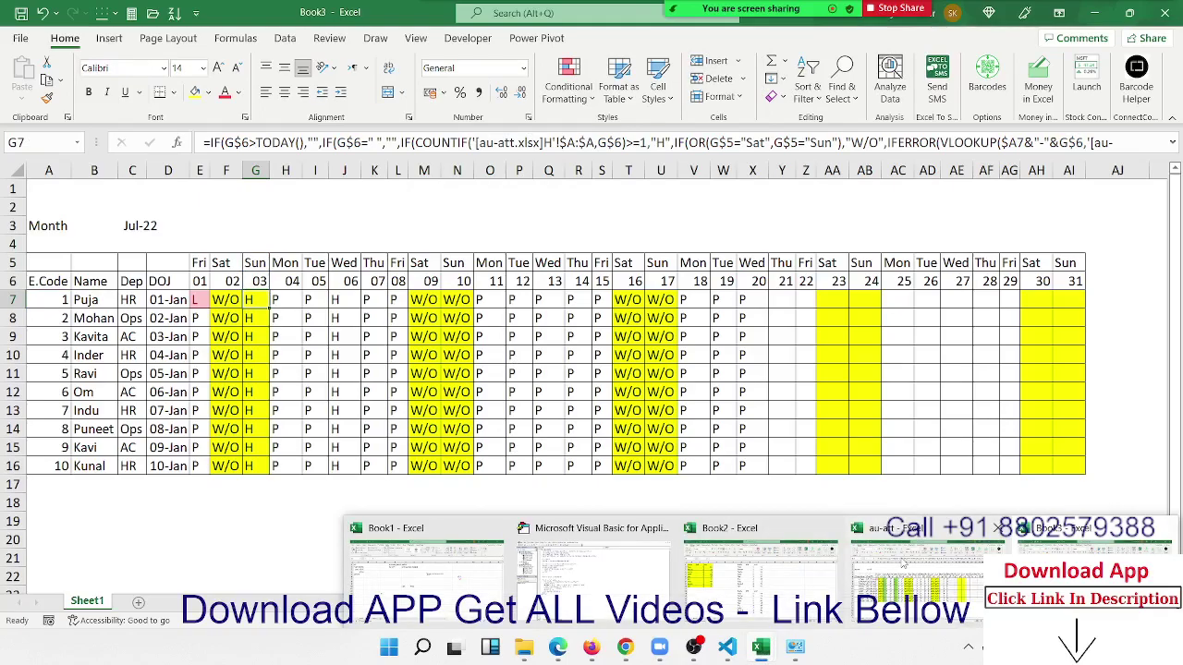
click(587, 338)
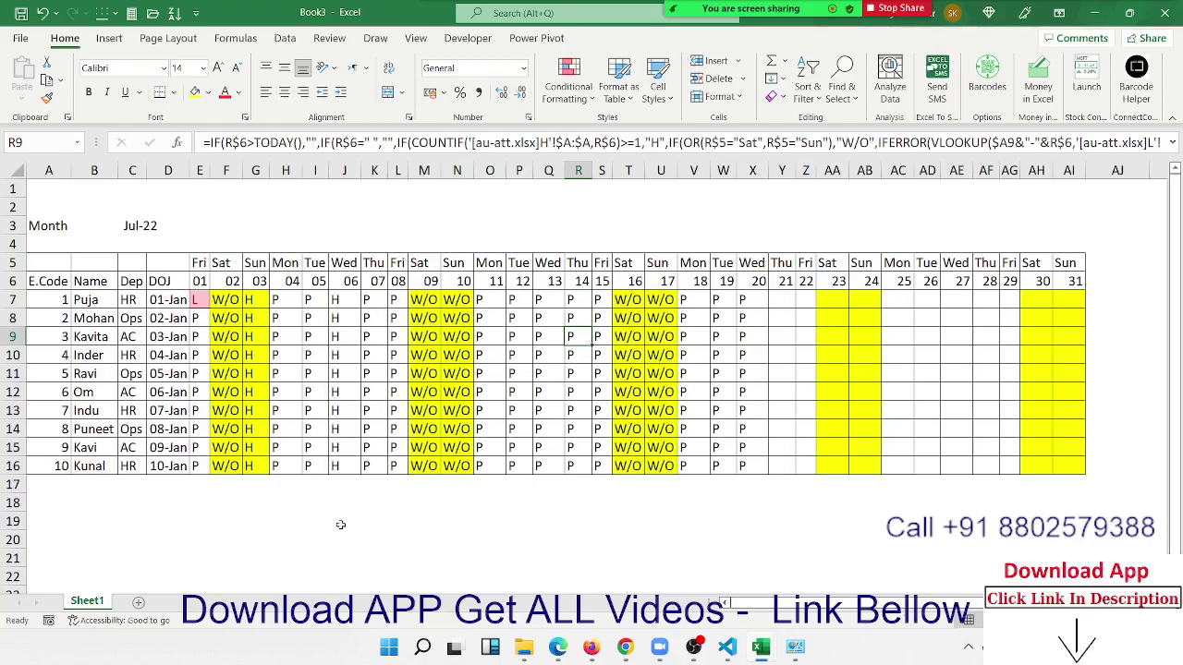
click(528, 354)
click(251, 304)
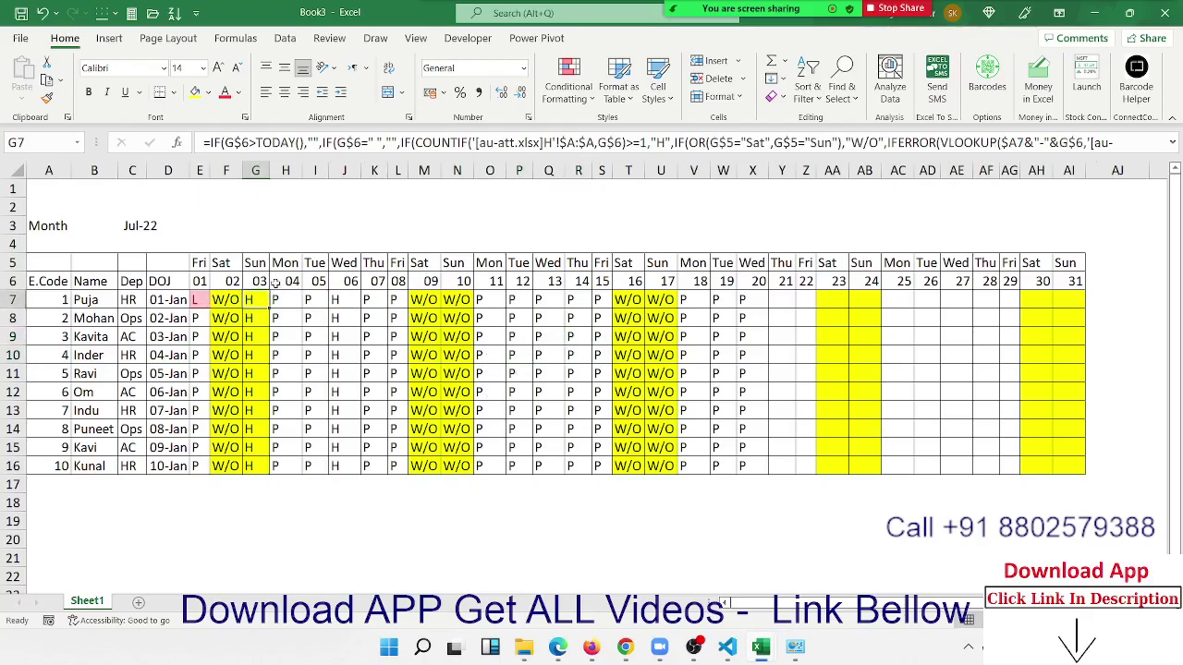
click(262, 281)
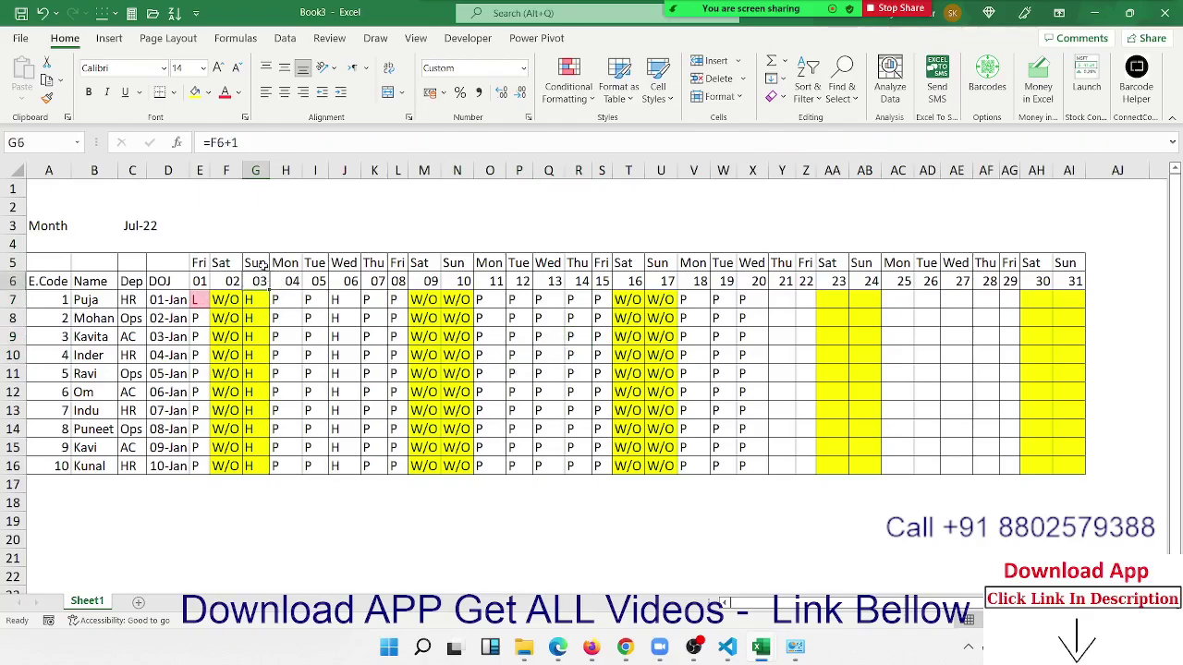
click(260, 264)
click(133, 313)
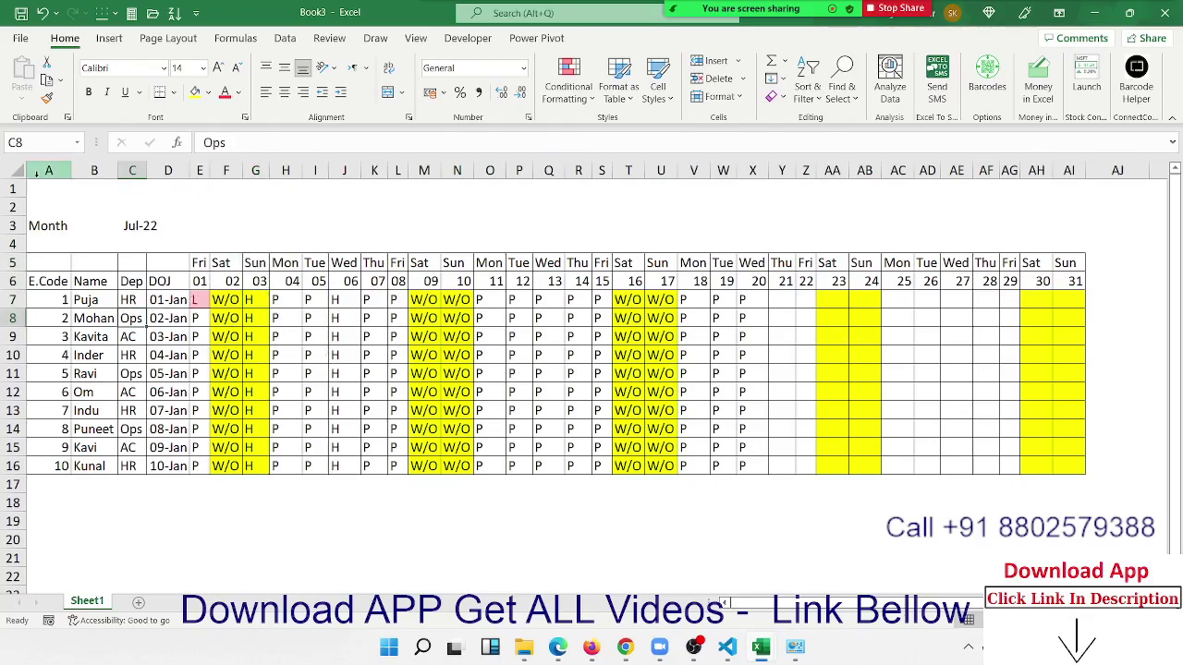
mouse_move(195, 297)
mouse_down()
mouse_move(1069, 440)
mouse_move(1069, 470)
mouse_up()
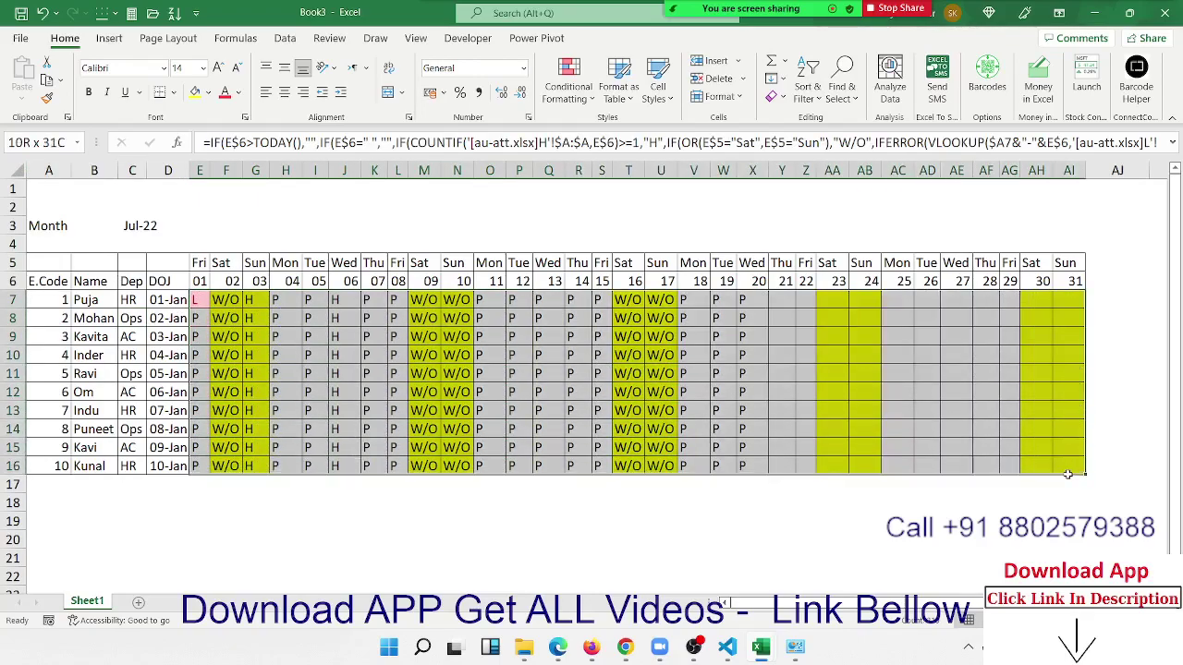
Copy E7:AI16 and paste it over itself as Values only.
key(ctrl+c)
right_click(303, 305)
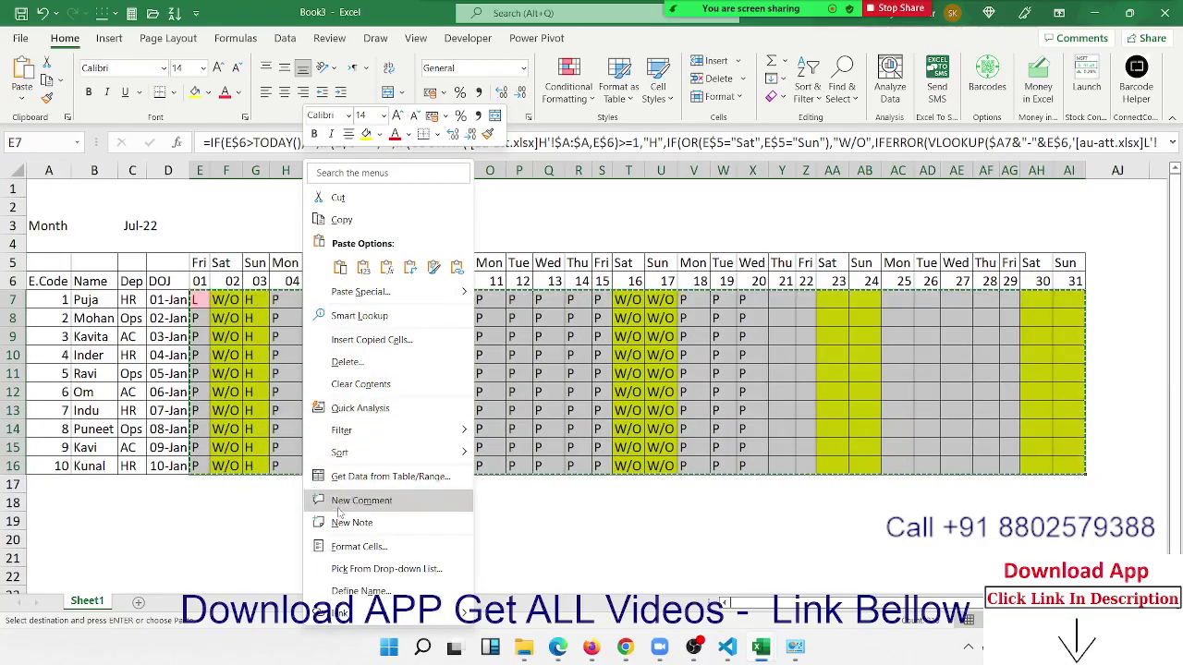
click(361, 291)
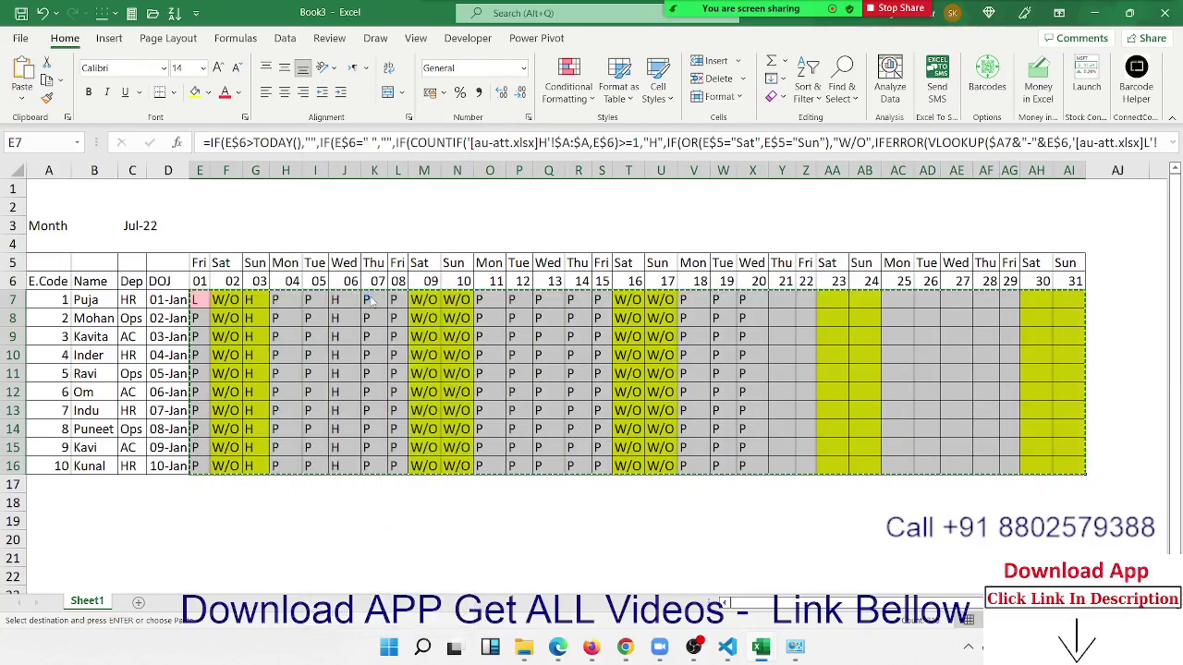
click(239, 267)
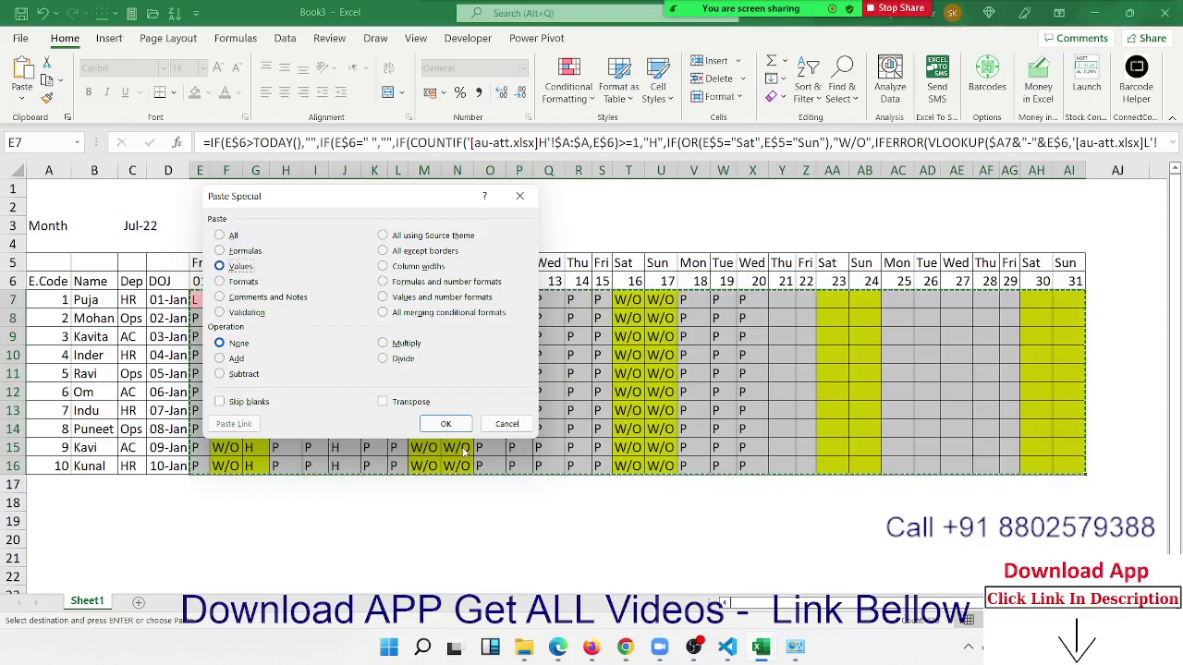
click(445, 423)
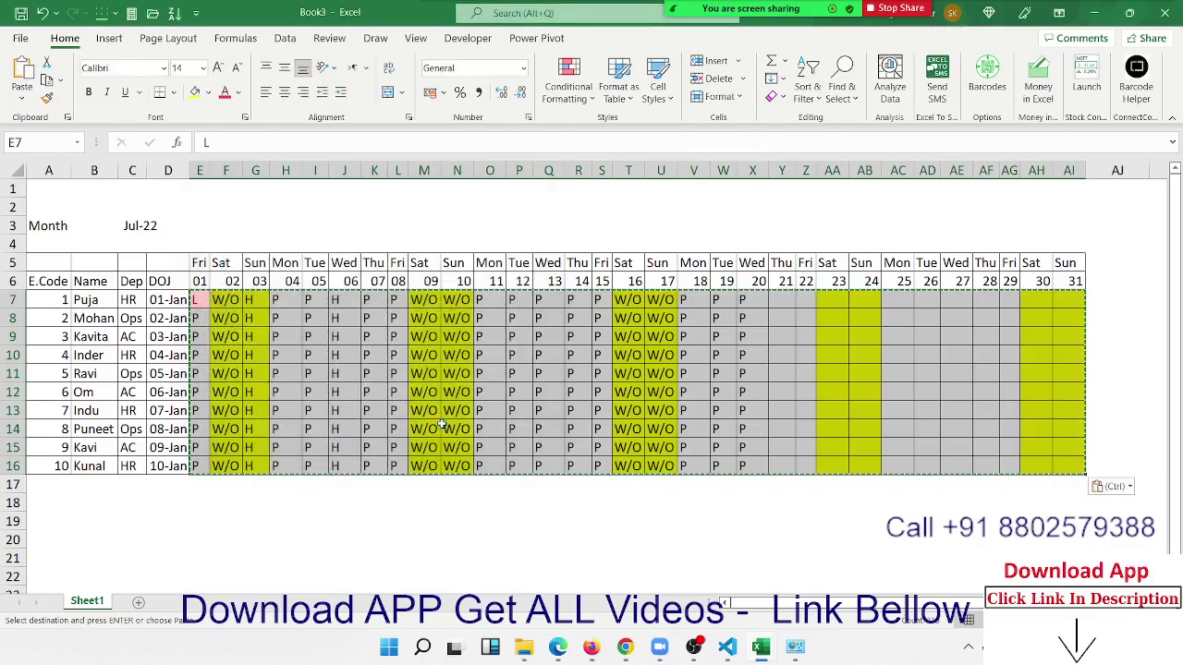
Spot-check that cells like J9, O14, F10 and E7 hold plain H, P, W/O and L.
click(424, 373)
click(344, 336)
click(455, 318)
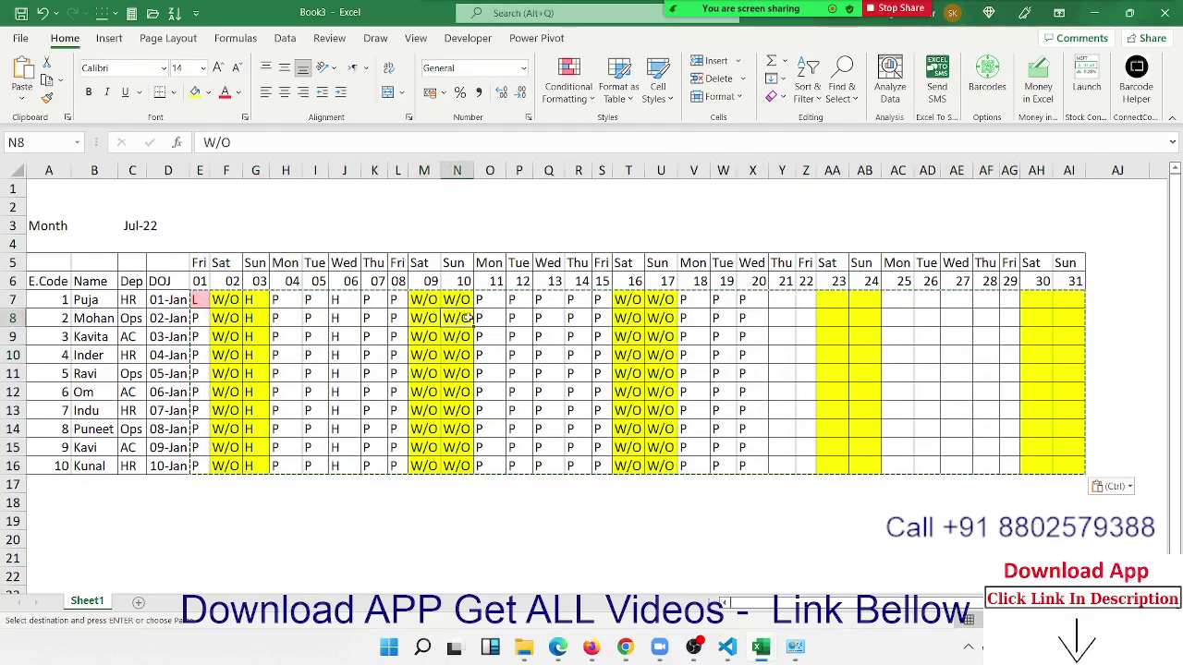
click(602, 318)
click(753, 354)
click(684, 447)
click(479, 429)
click(373, 410)
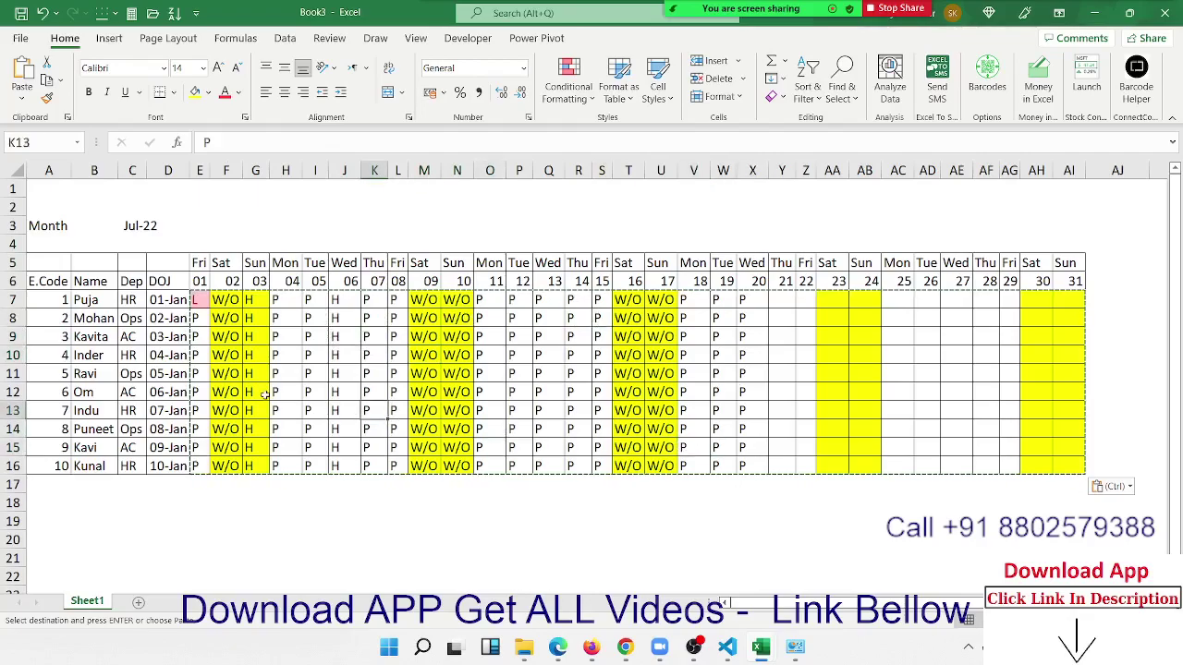
click(255, 373)
click(225, 355)
click(196, 298)
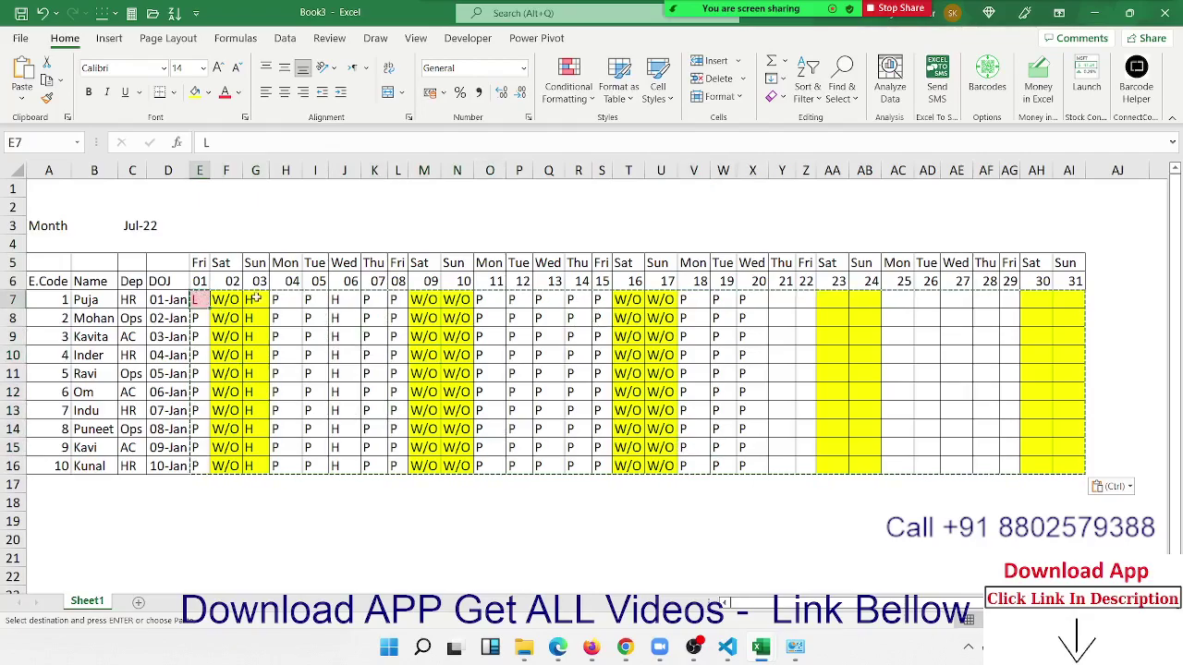
click(308, 318)
Finish the entry in I8, then close Book3 and au-att without saving.
text(P)
click(399, 336)
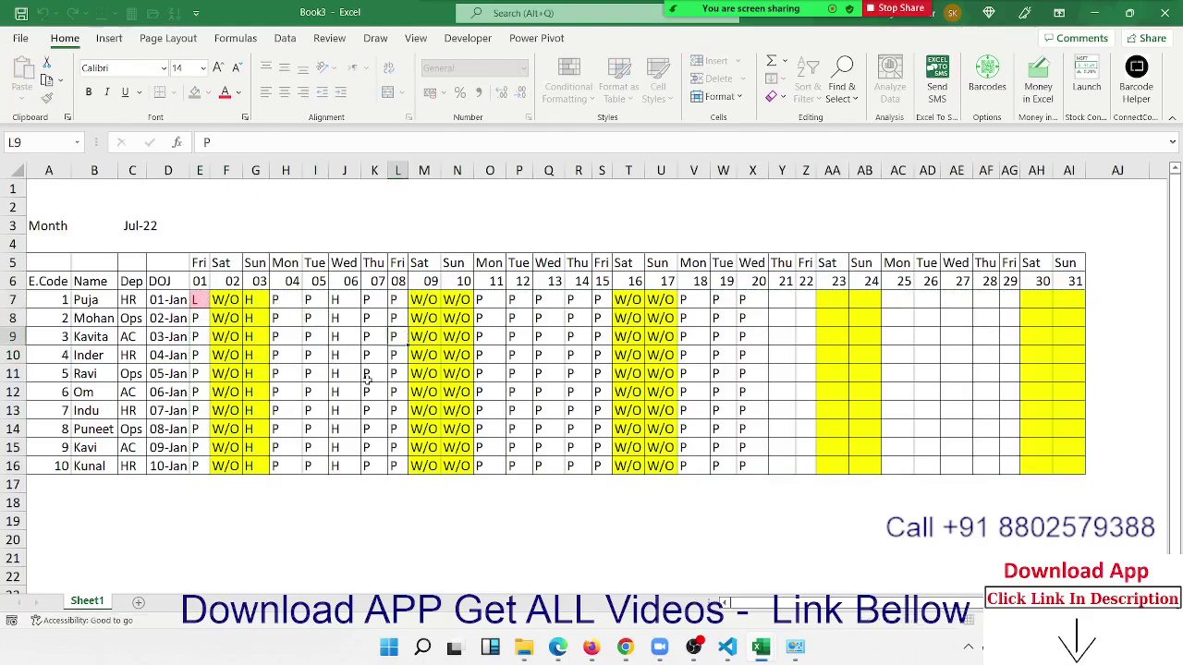
click(1171, 11)
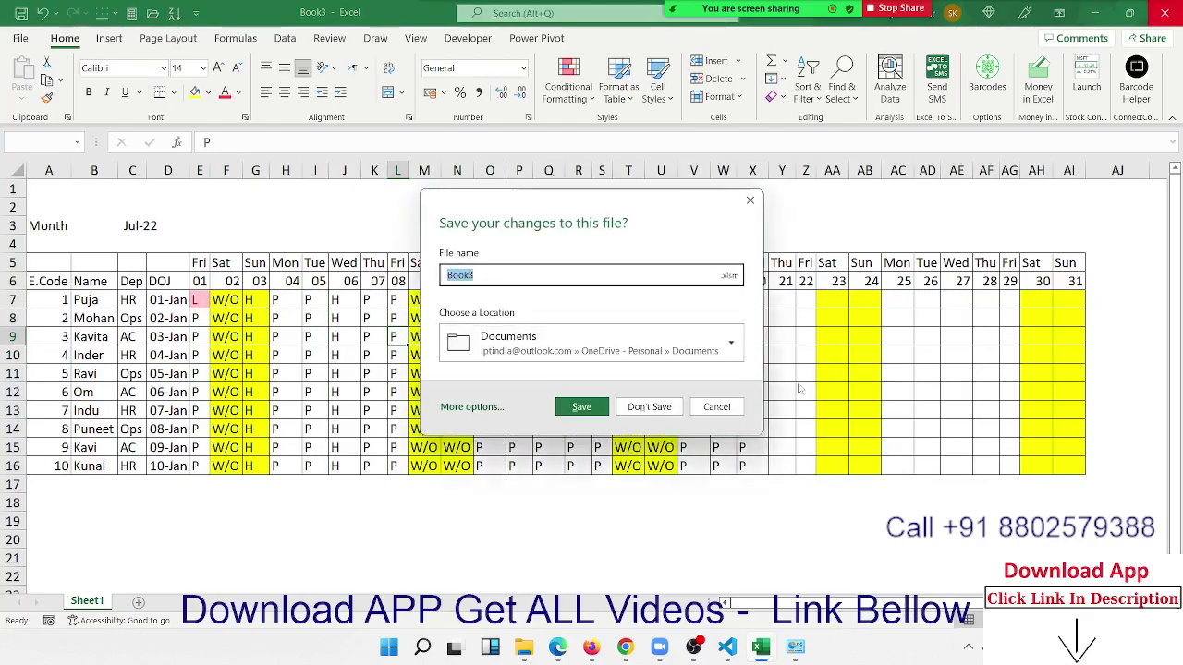
click(649, 408)
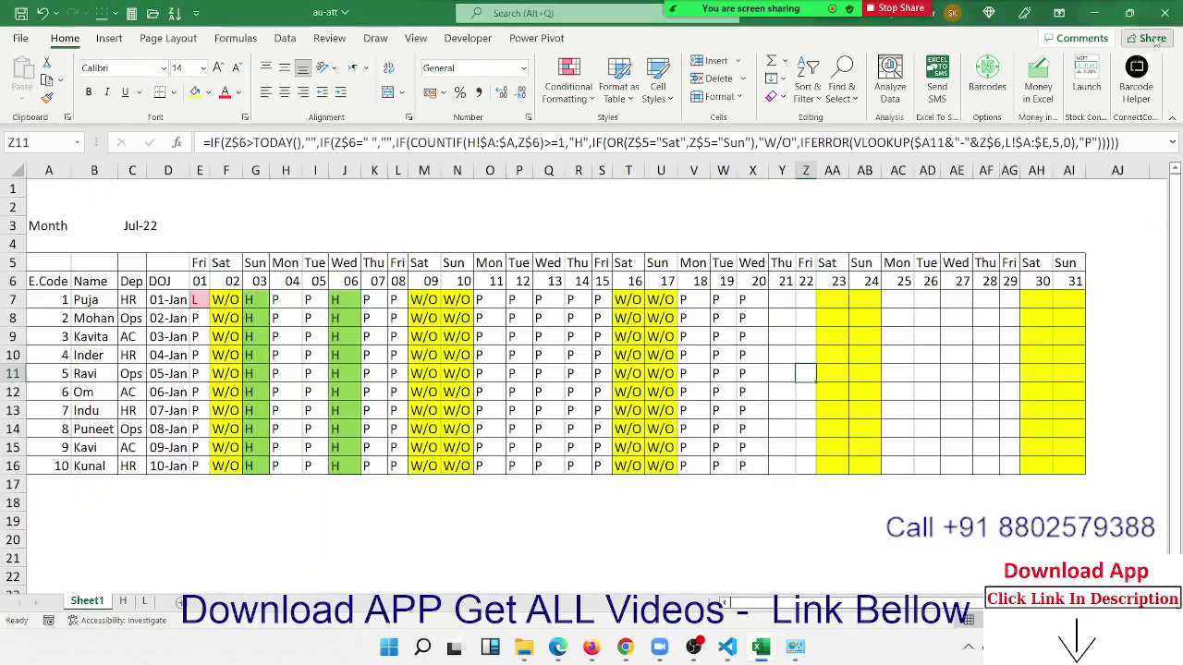
click(1164, 12)
click(616, 341)
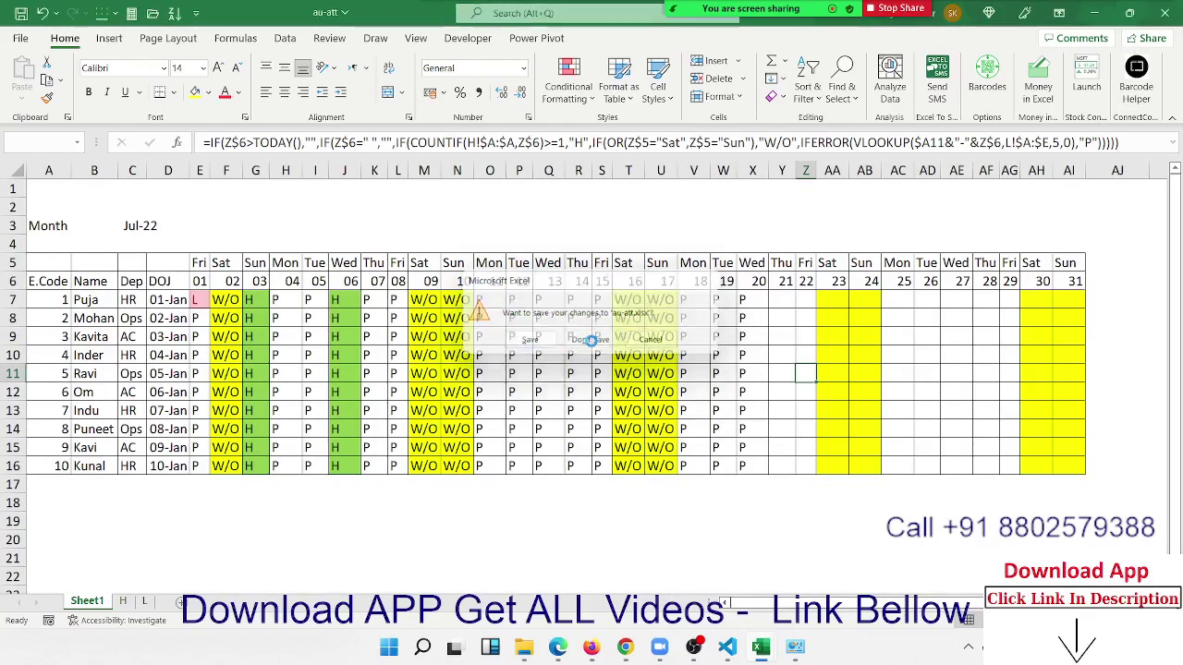
Clear columns G to I in Book2 and select the Name/Roll/Amt table A1:C10.
click(561, 416)
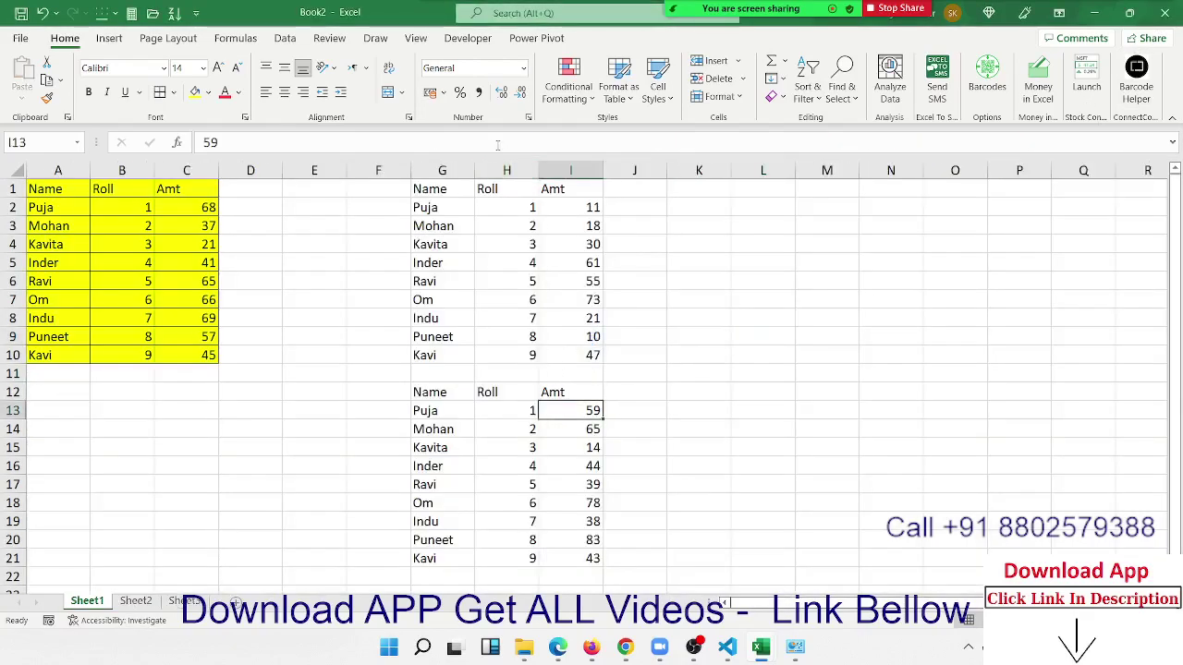
drag(442, 170, 576, 169)
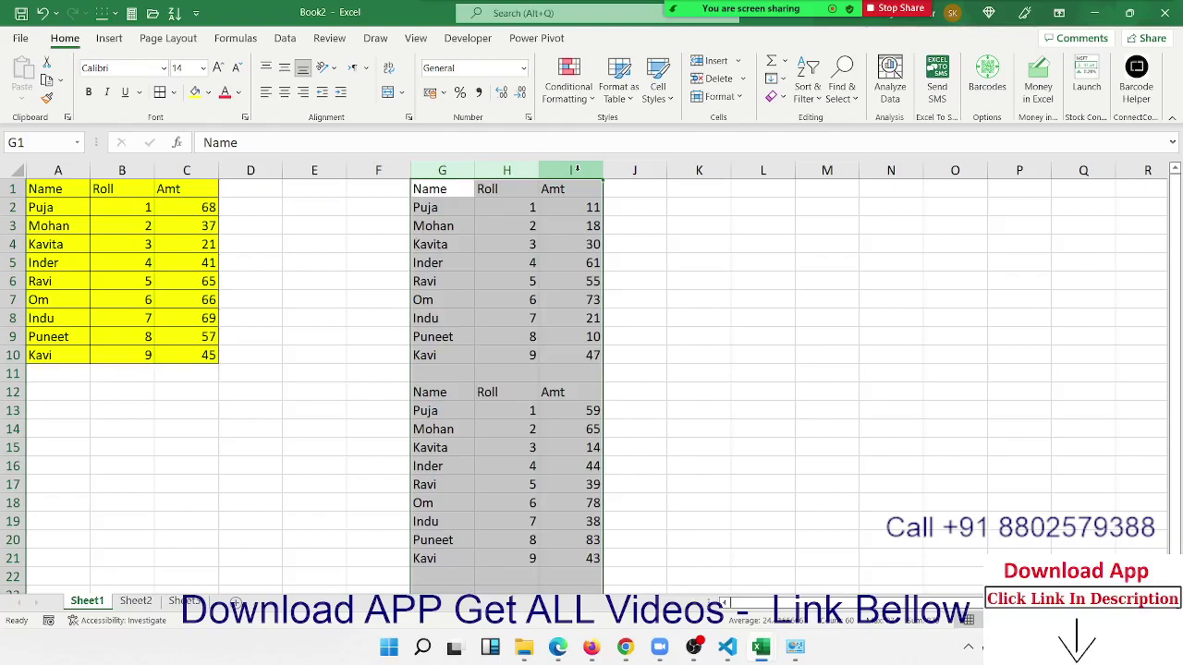
key(Delete)
click(268, 281)
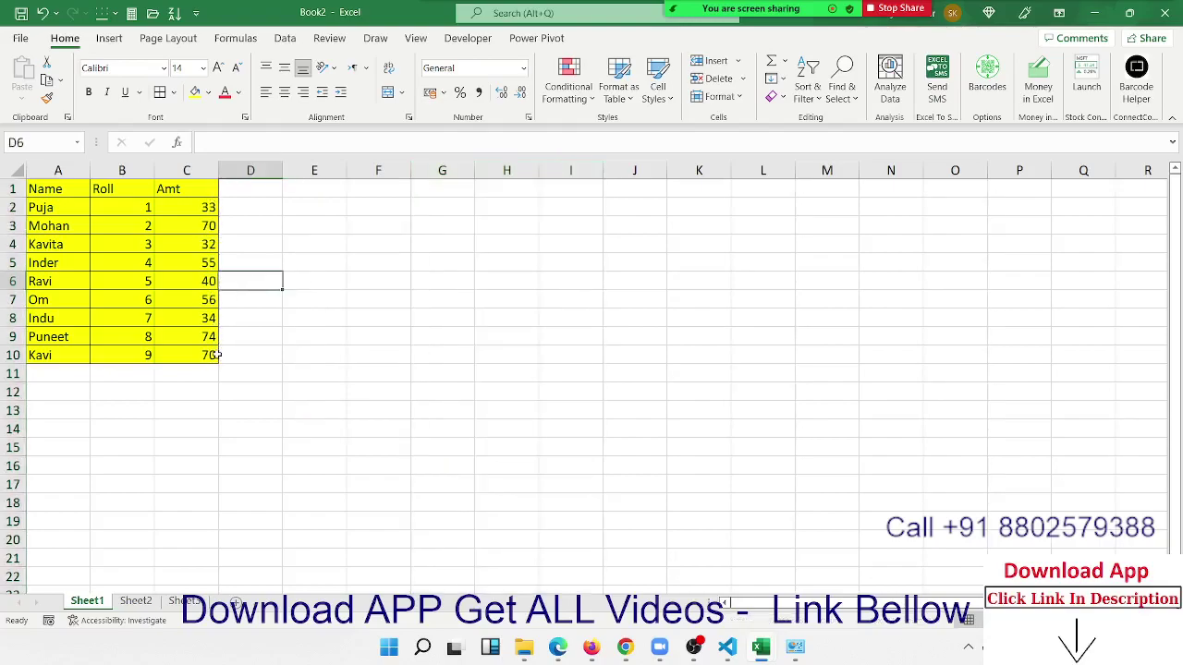
drag(215, 355, 46, 184)
Copy the table and paste only its formats into H1 via Paste Special > Formats.
key(ctrl+c)
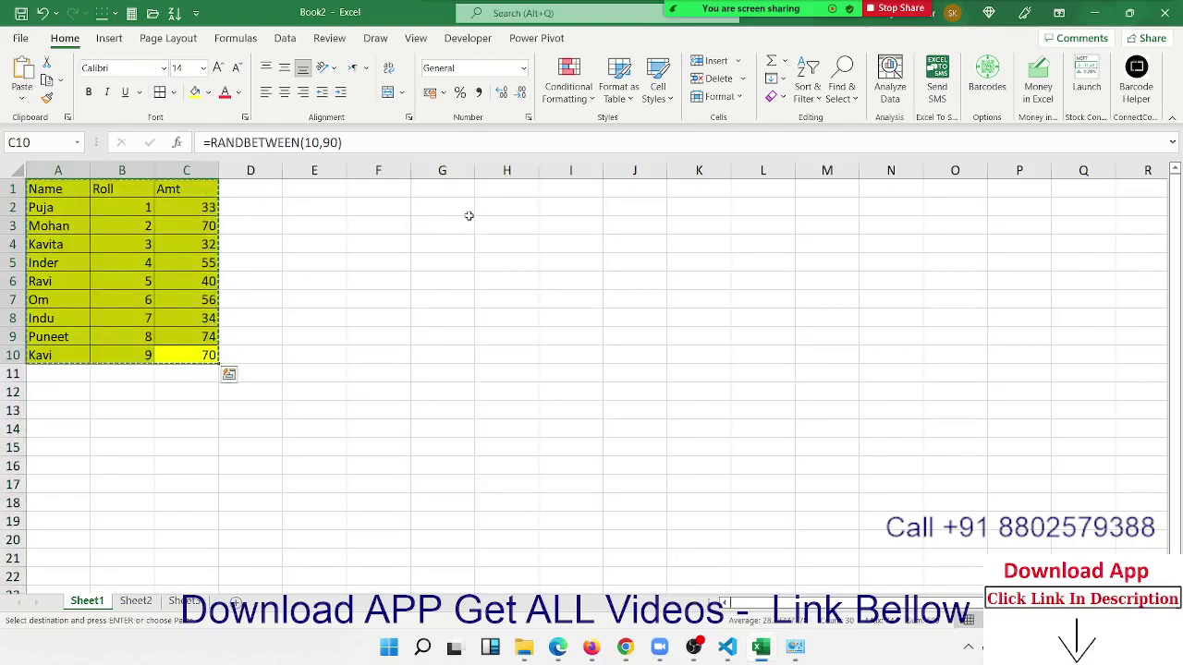
right_click(510, 189)
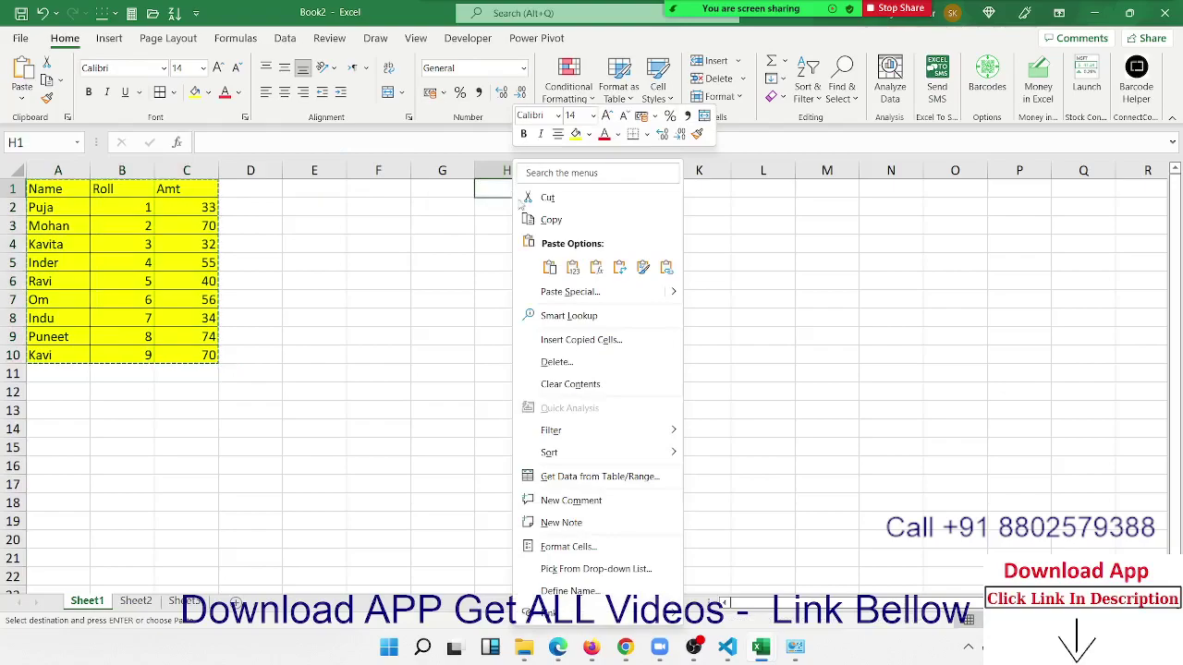
click(570, 292)
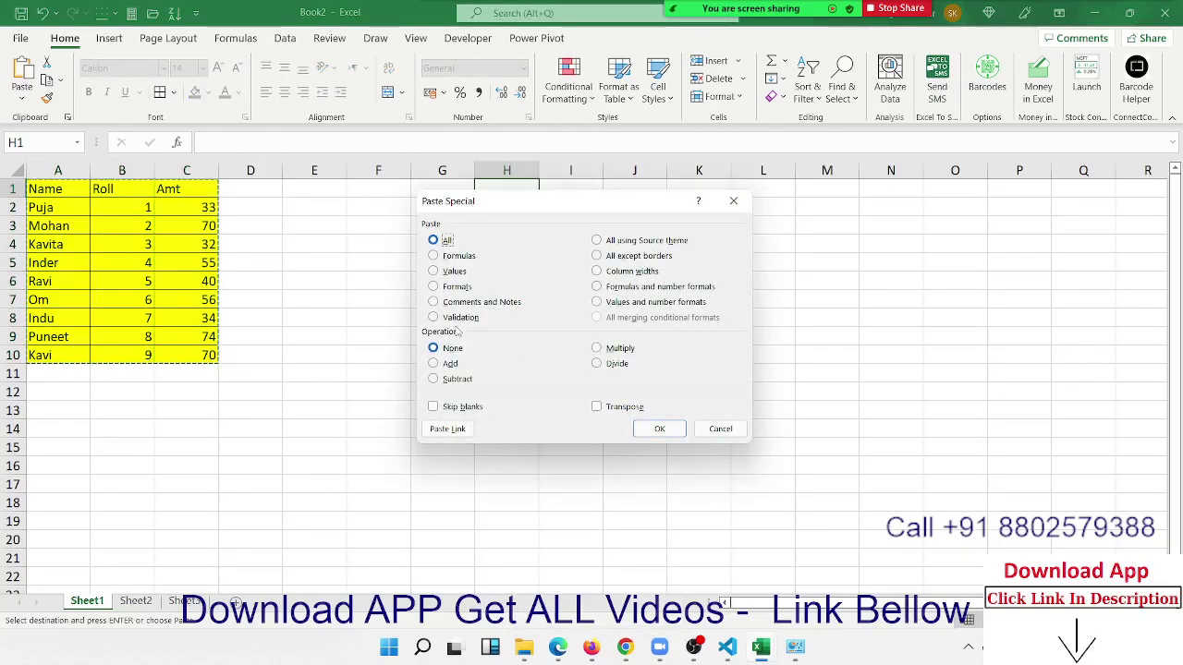
click(454, 286)
click(644, 427)
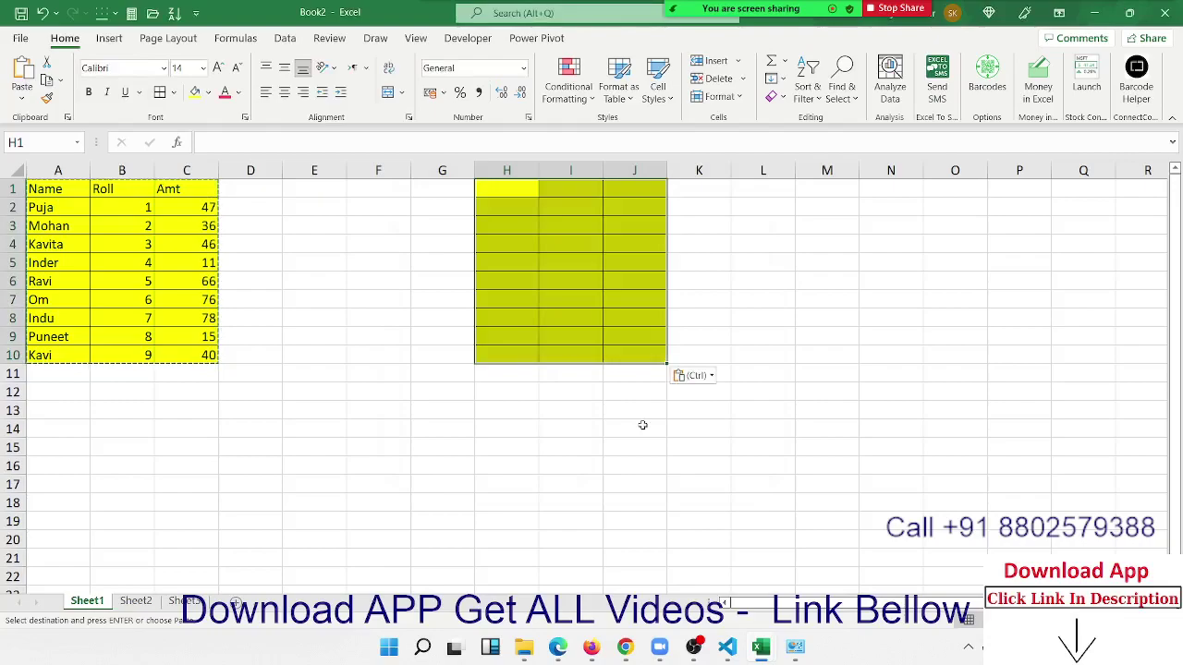
Open Paste Special at L1, then cancel without pasting anything.
click(769, 192)
right_click(770, 191)
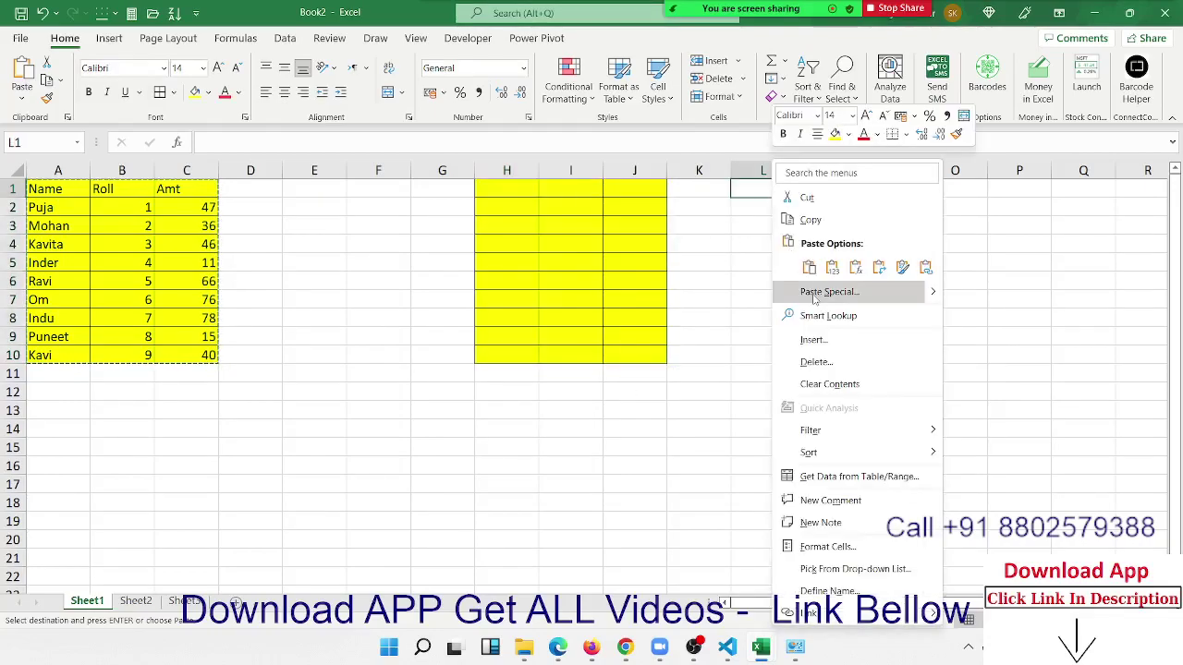
click(794, 292)
drag(719, 196, 429, 222)
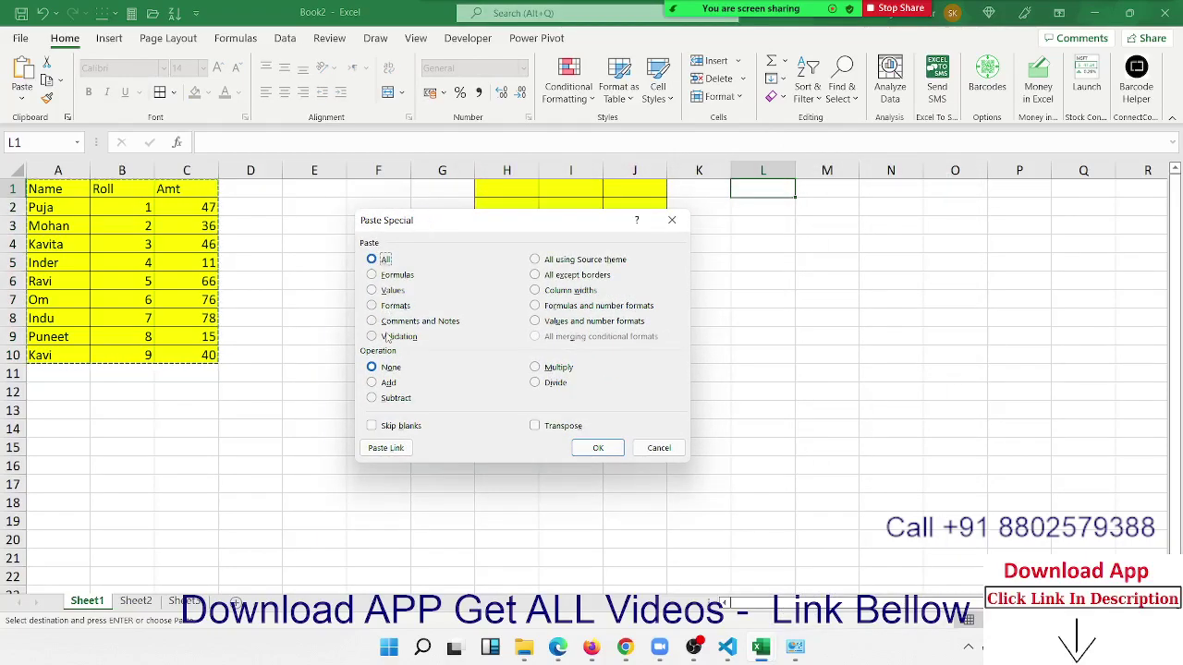
click(659, 447)
click(435, 342)
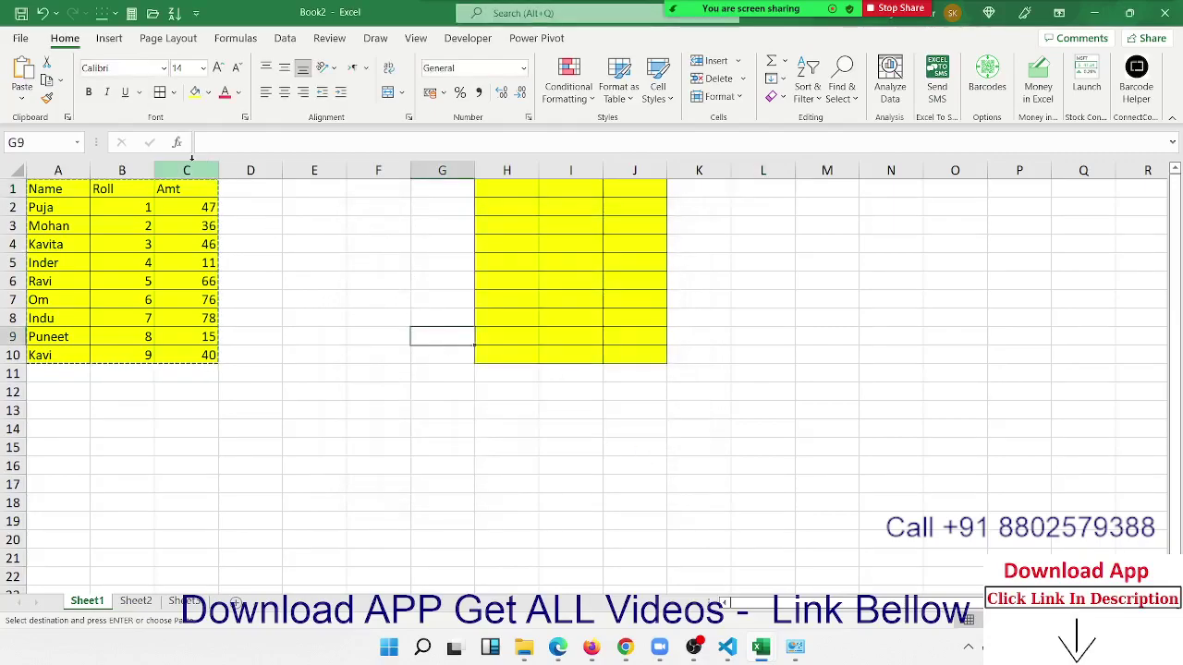
Add a New Comment reading 'This is Final Marks' to the Amt header cell C1 and post it.
click(180, 191)
right_click(185, 192)
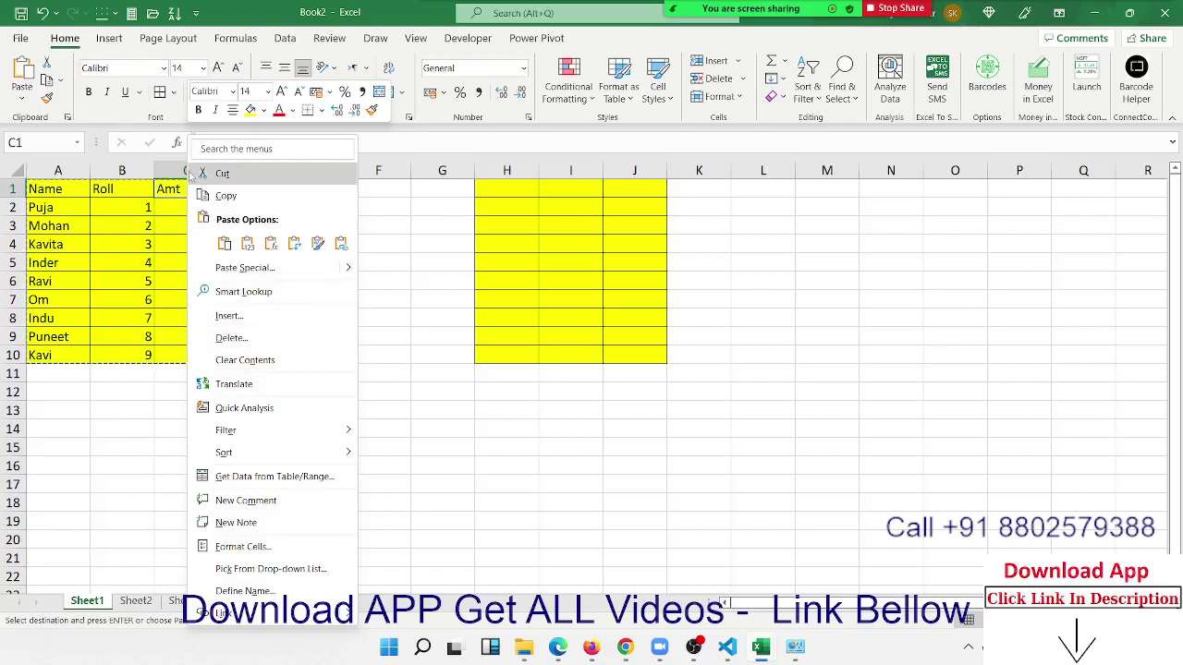
key(Escape)
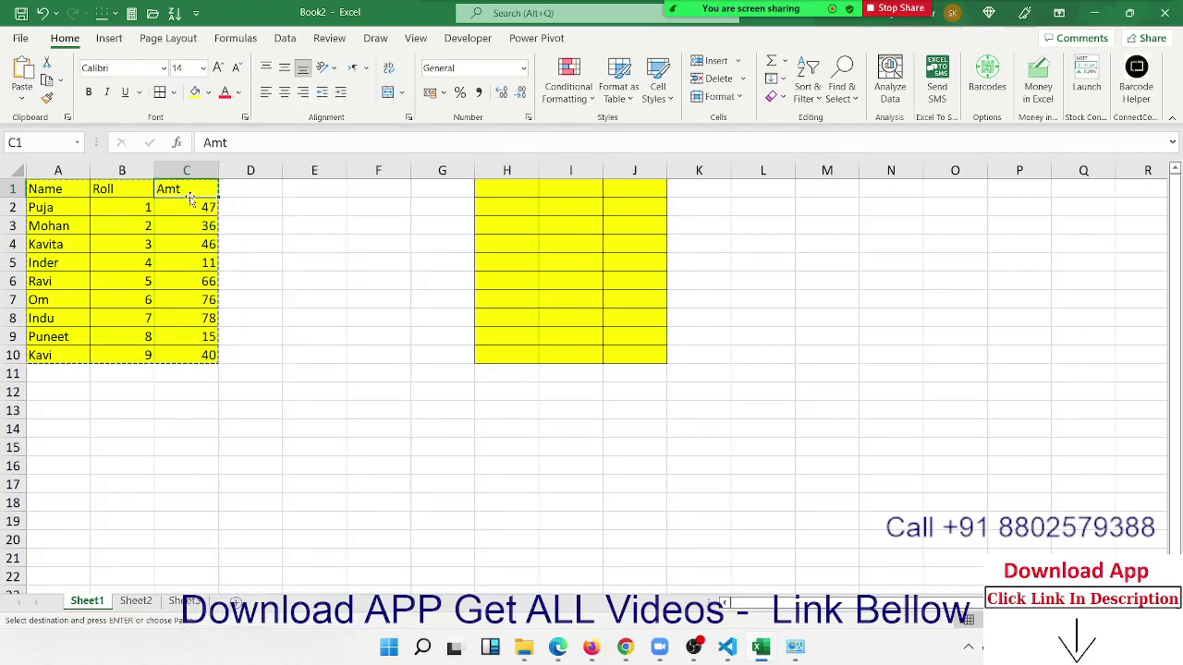
right_click(196, 189)
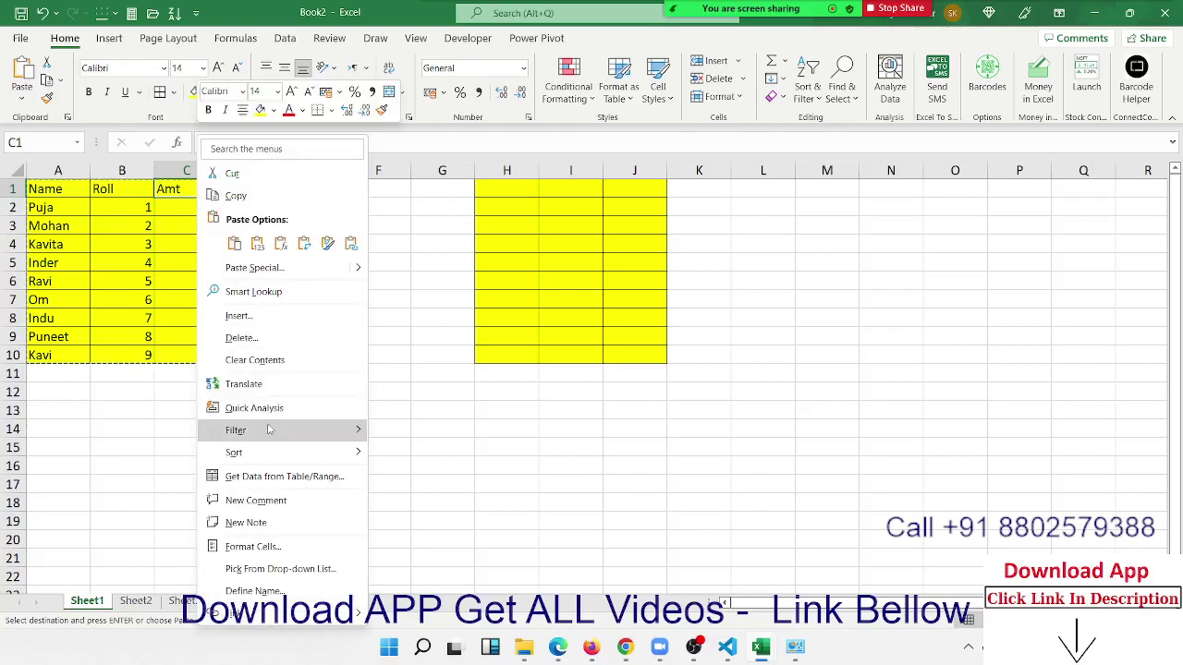
click(261, 509)
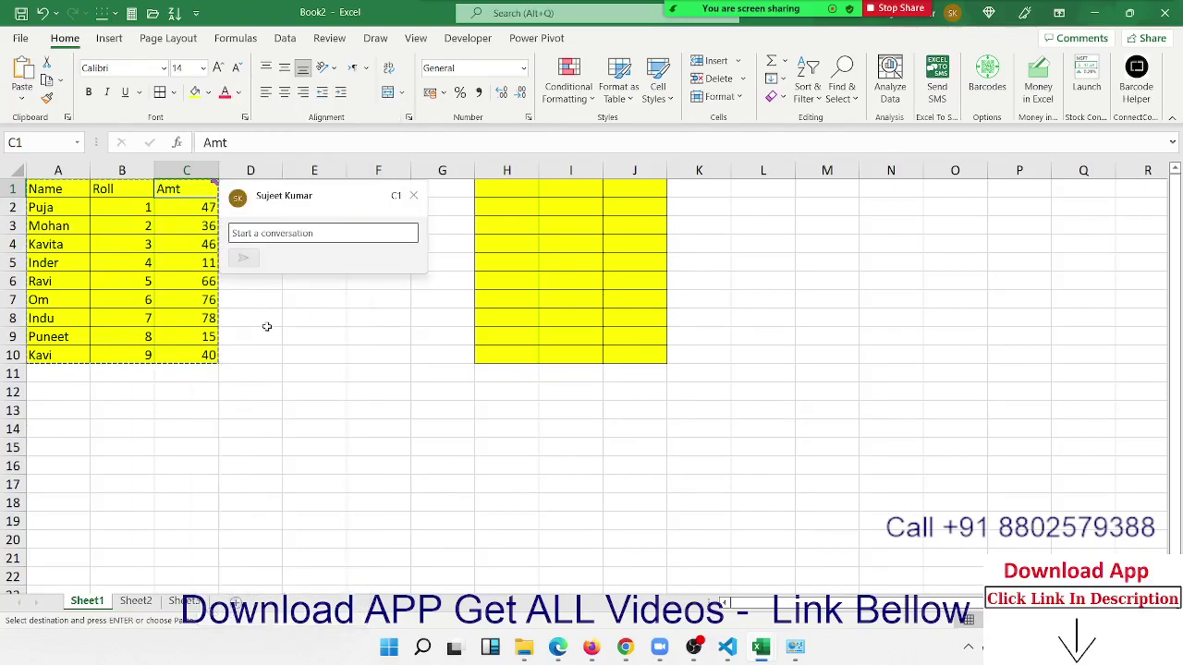
text(I)
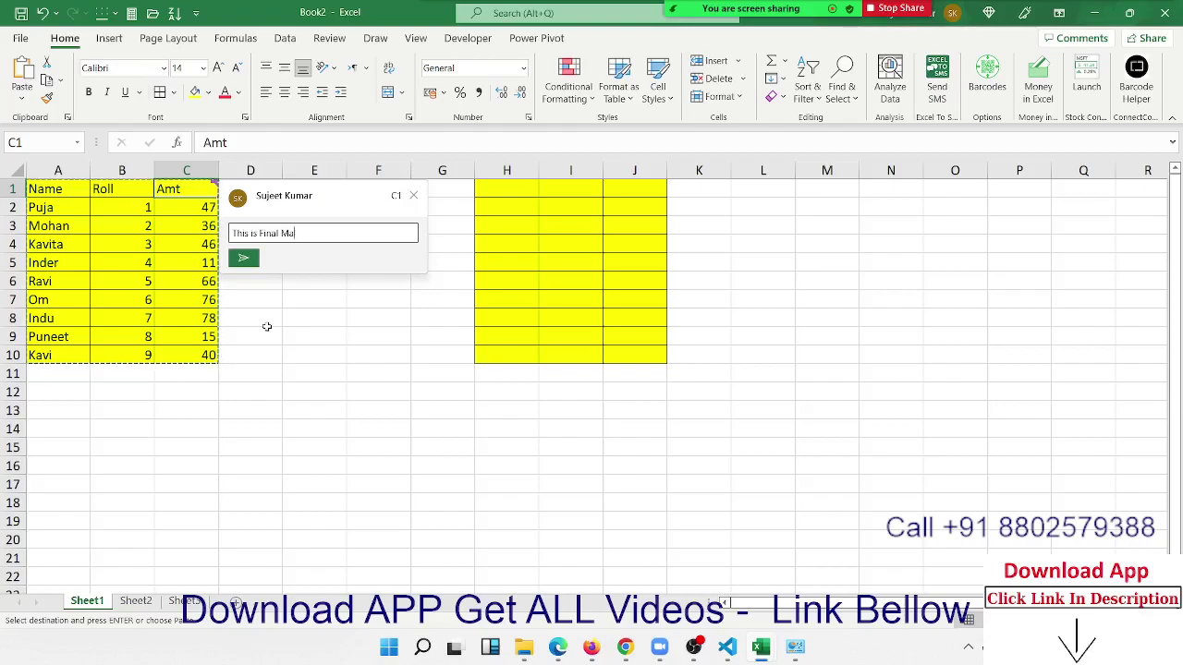
key(Return)
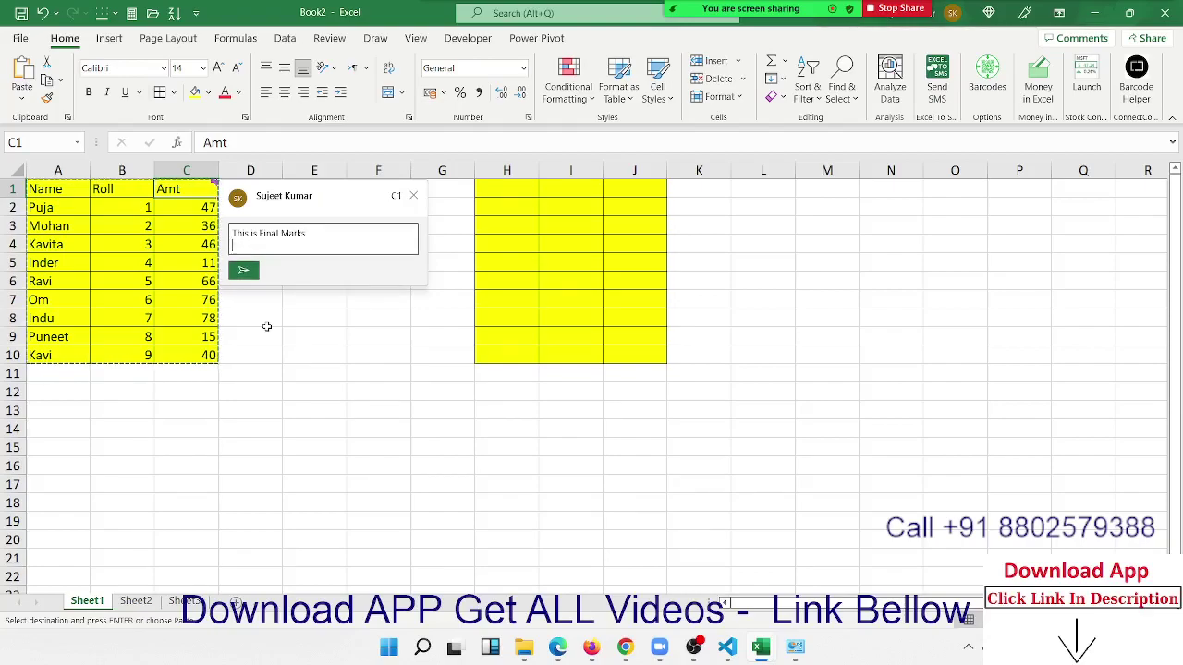
click(243, 270)
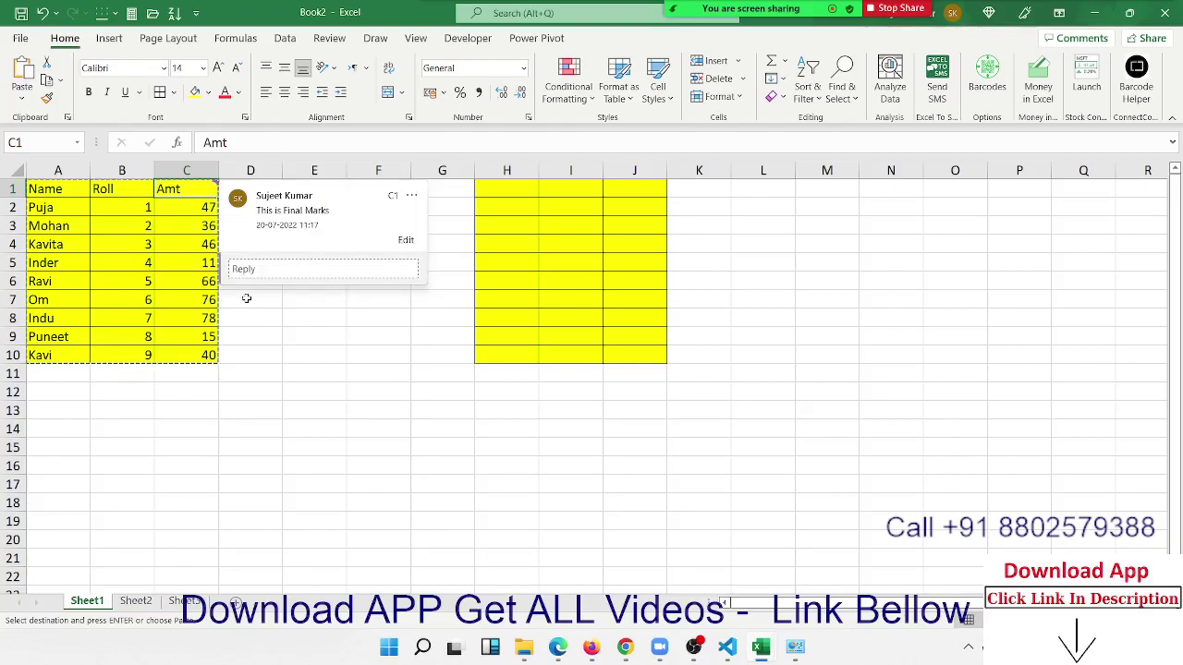
click(246, 298)
click(278, 225)
click(213, 191)
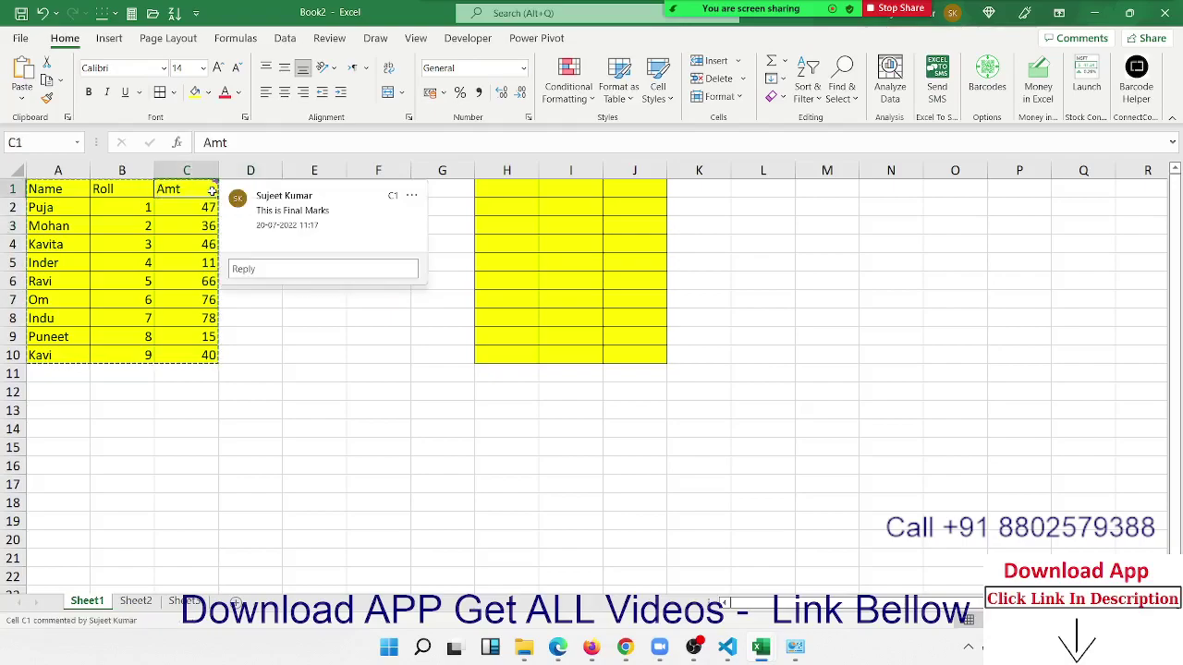
click(781, 226)
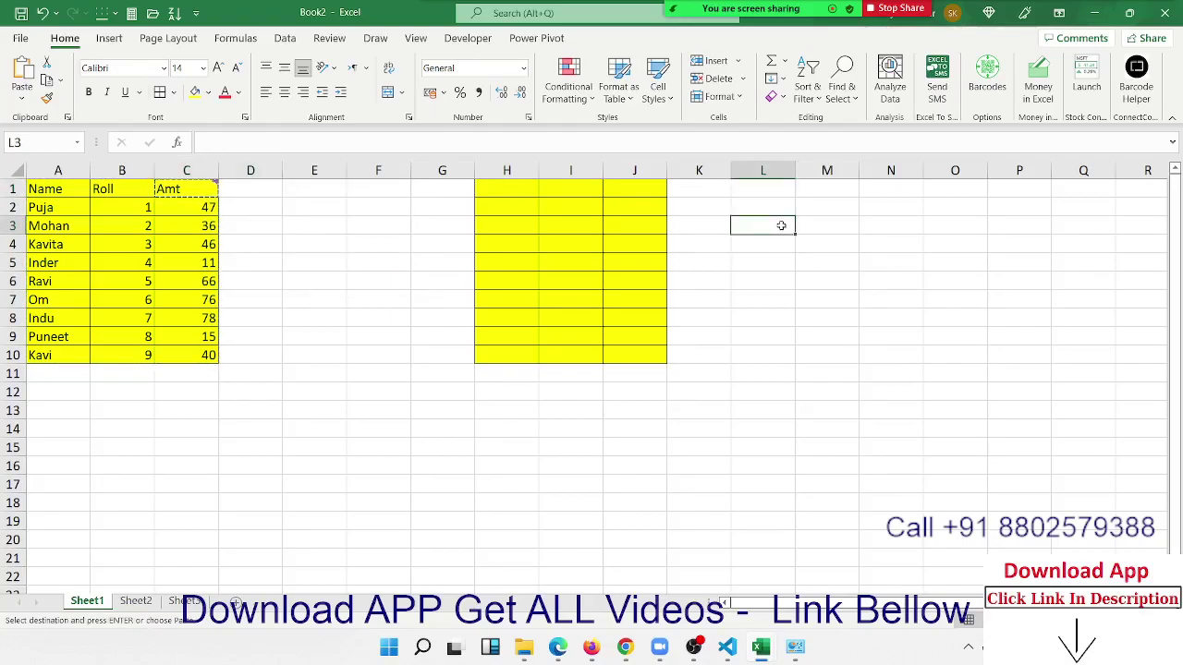
Paste C1's comment into L3 using Paste Special with Comments and Notes only.
right_click(781, 226)
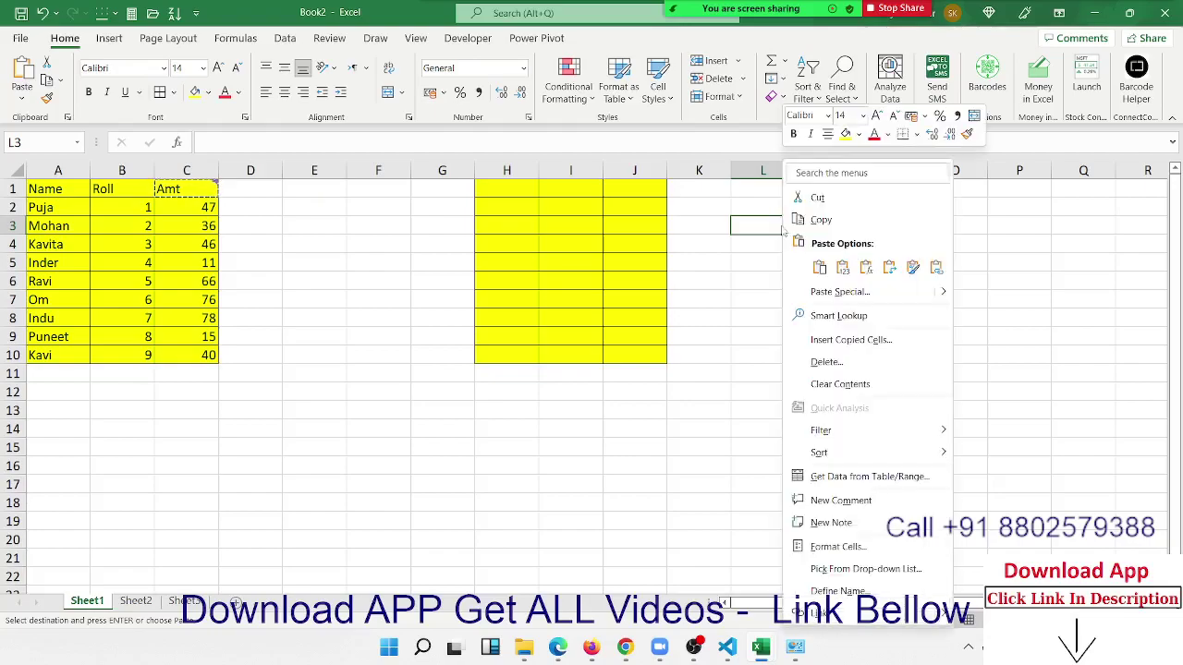
click(827, 291)
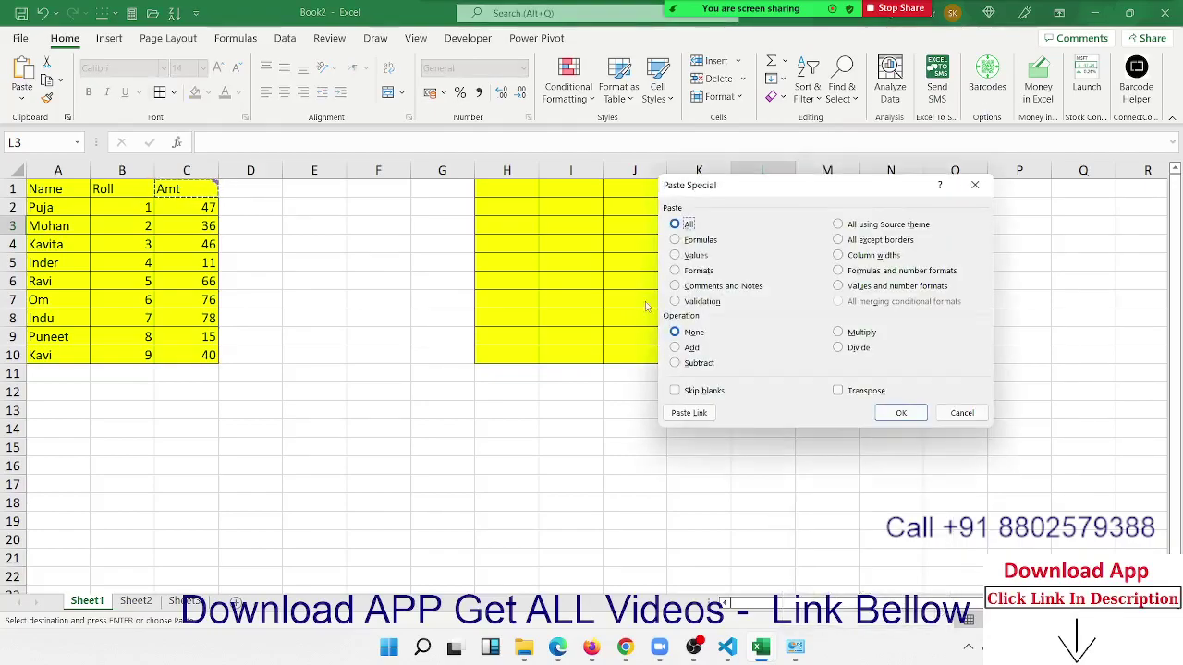
click(698, 286)
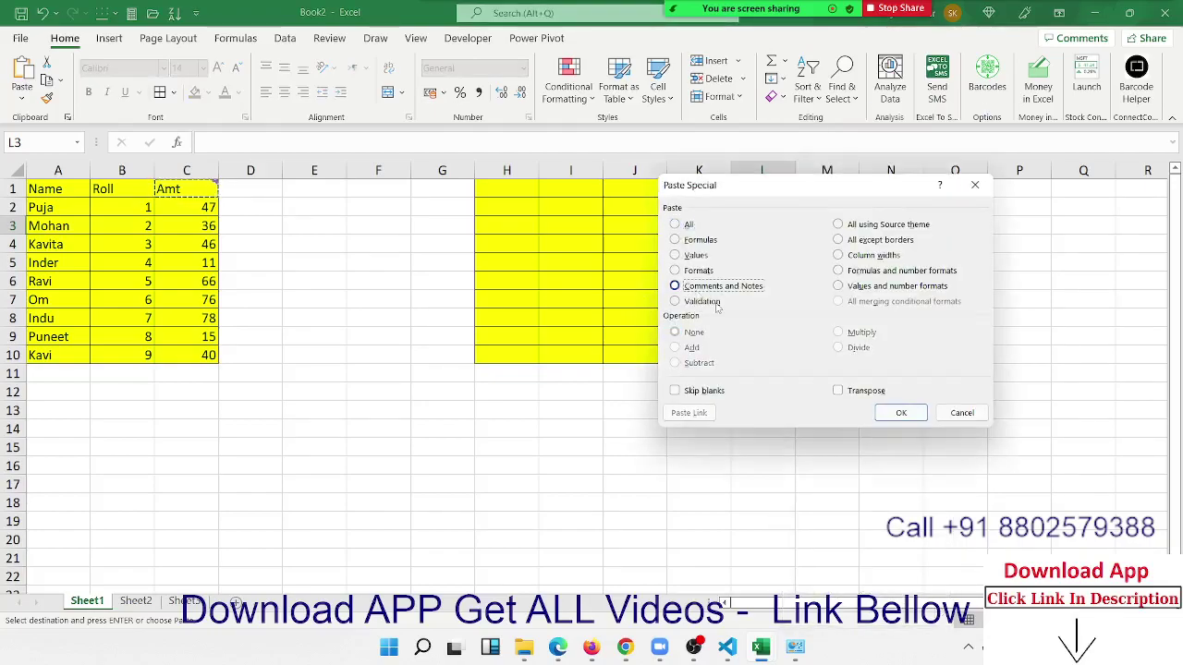
click(901, 414)
click(747, 414)
click(292, 467)
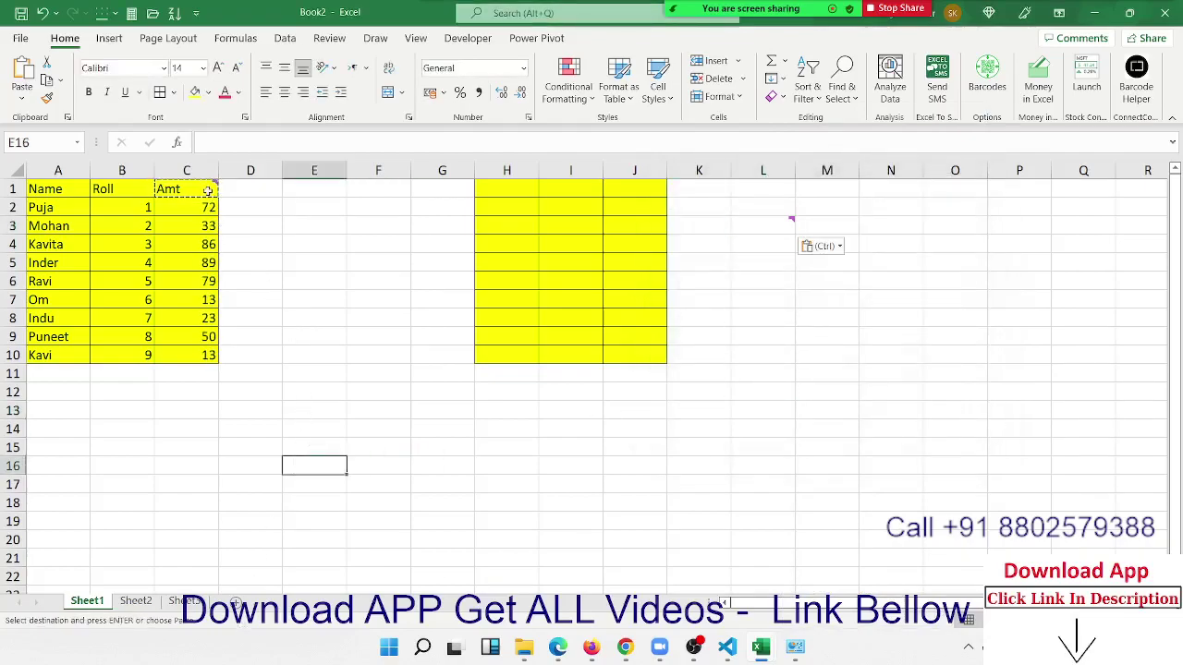
mouse_move(208, 191)
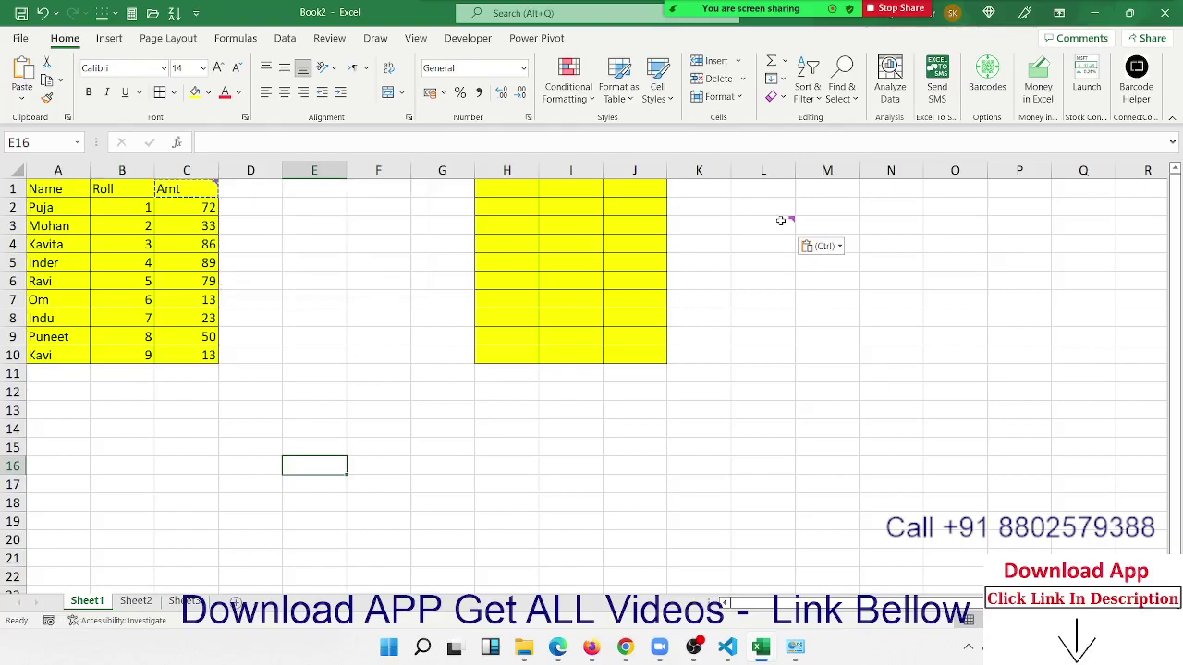
mouse_move(781, 221)
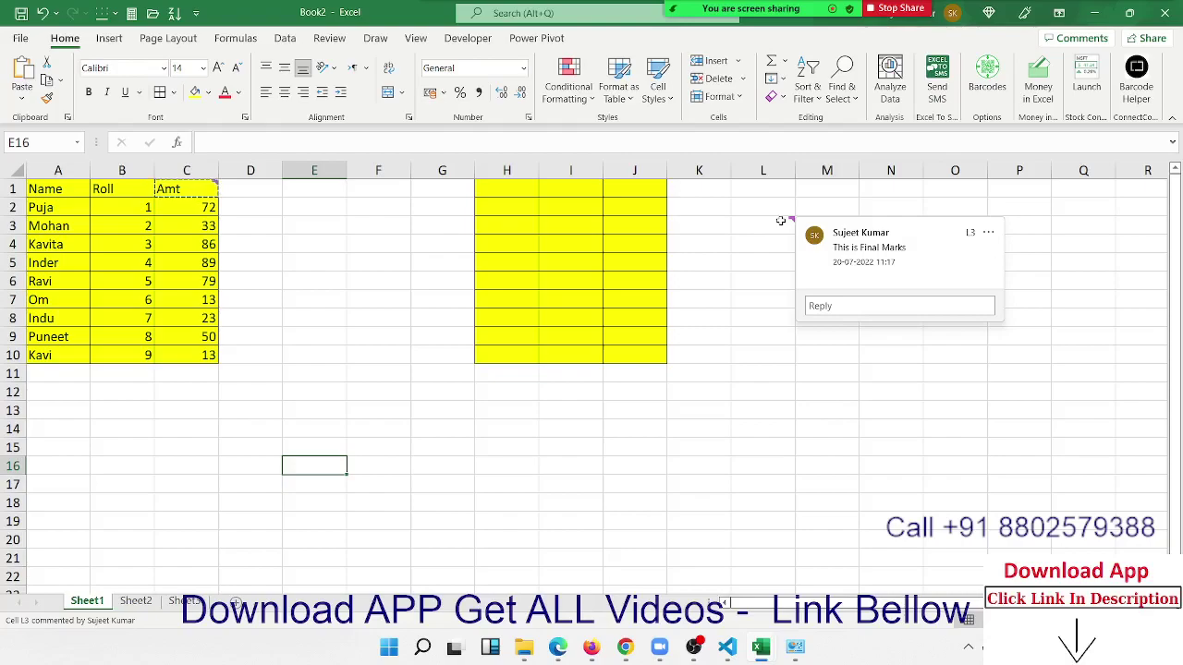
Clear columns F to O and copy the Name/Roll/Amt table A1:C10.
drag(378, 170, 975, 176)
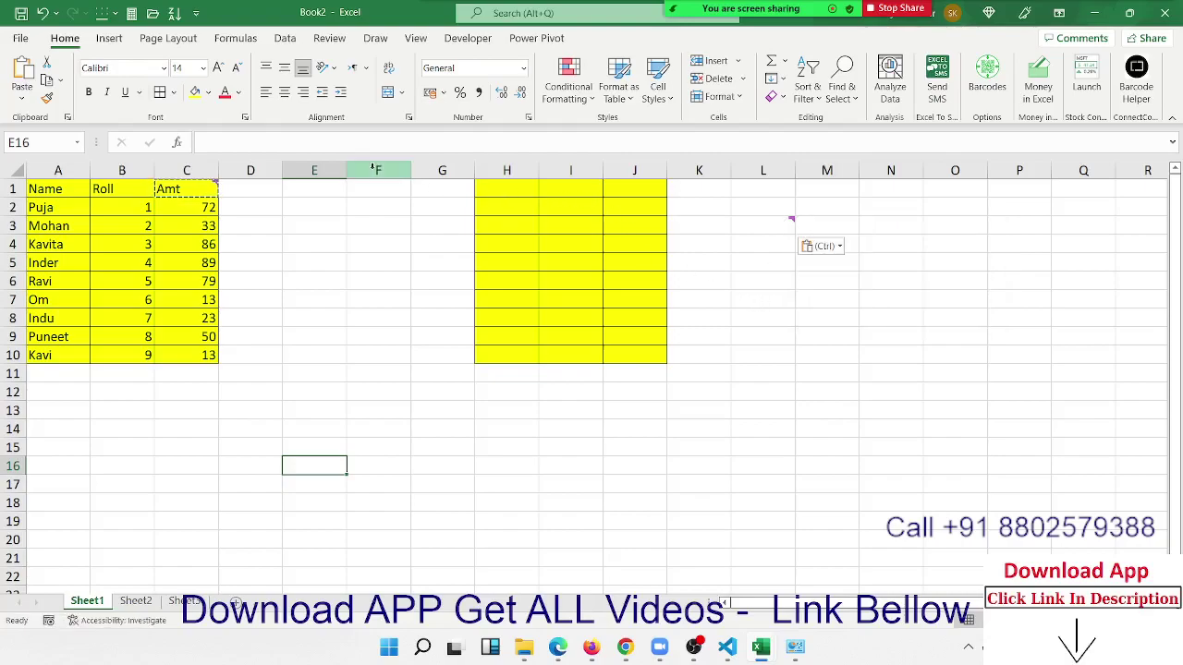
key(Delete)
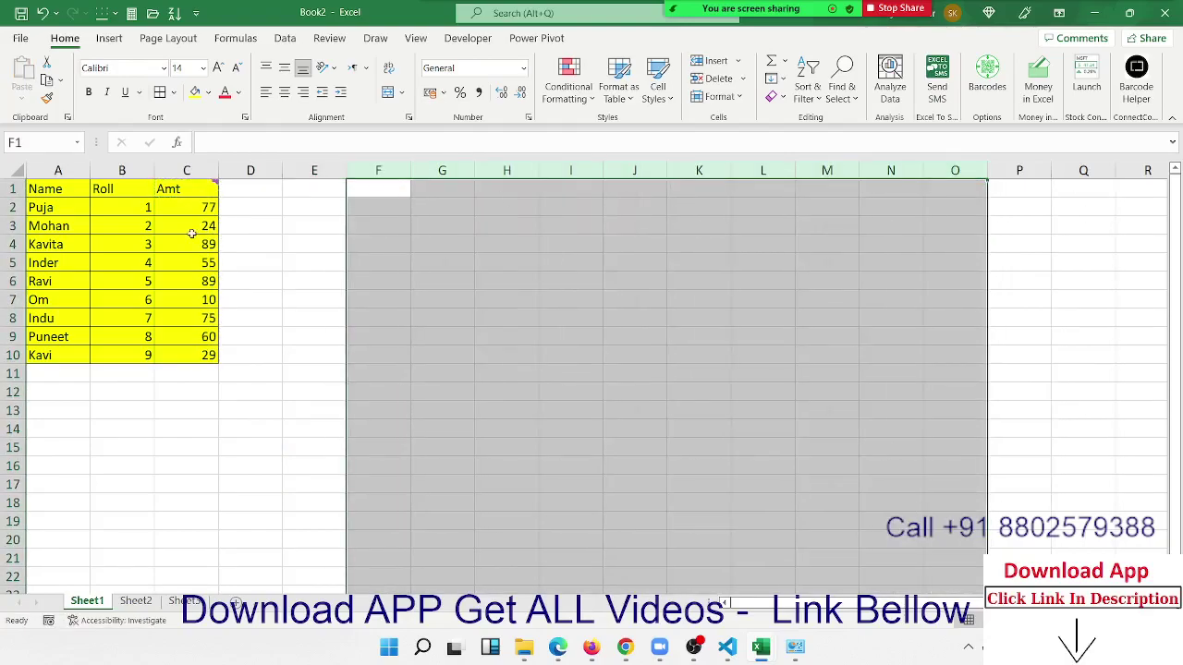
drag(55, 190, 173, 354)
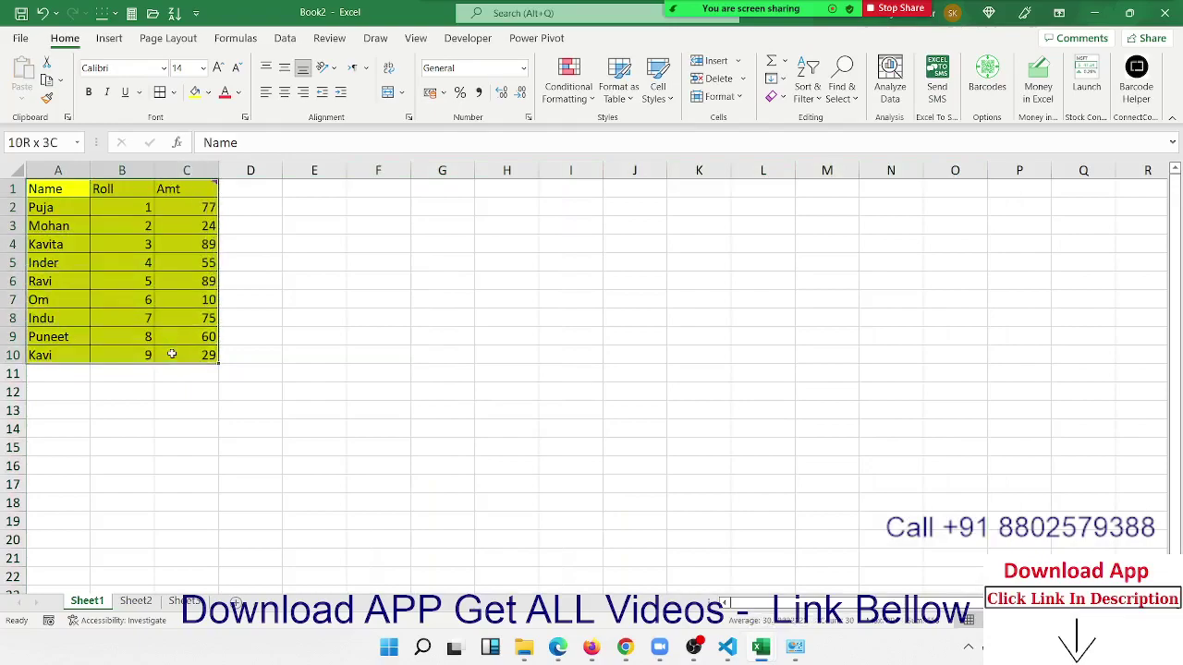
key(ctrl+c)
Check the print preview with F4:K17 selected, then return and reselect A1:C10.
click(634, 244)
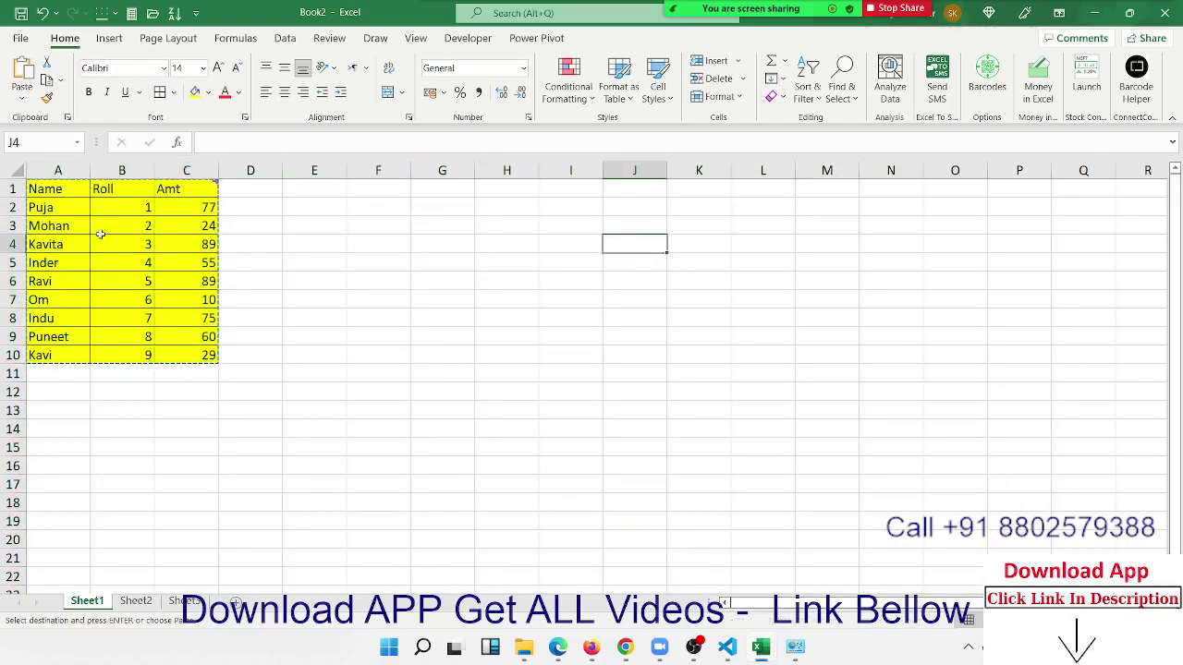
drag(378, 244, 704, 476)
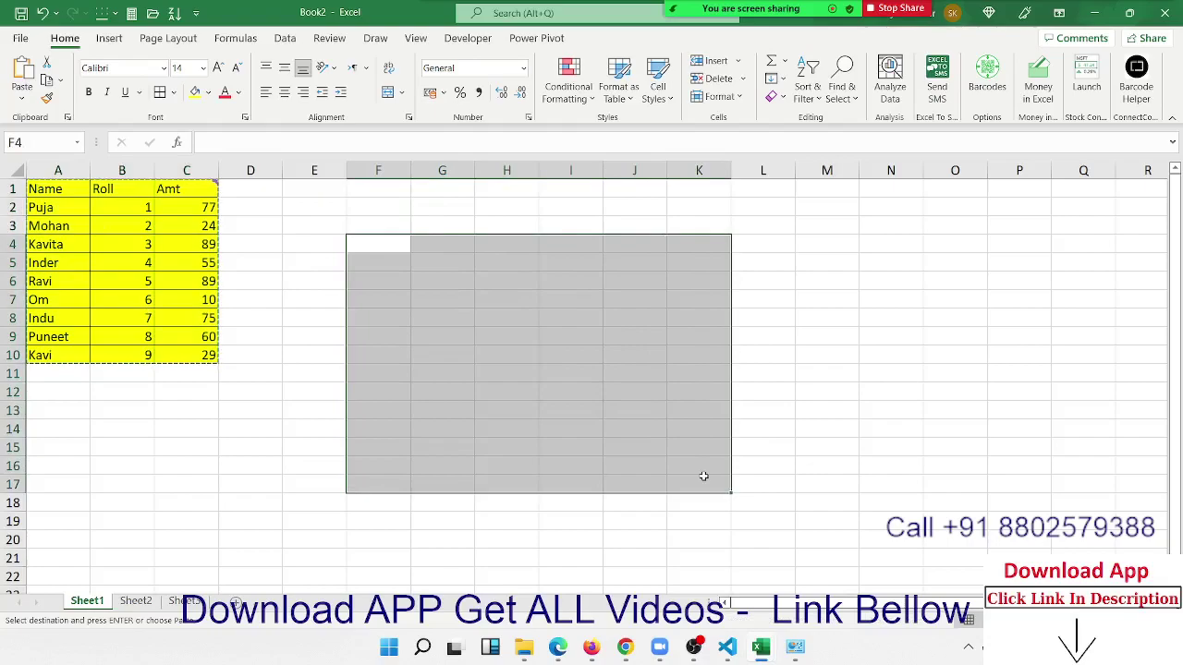
key(ctrl+p)
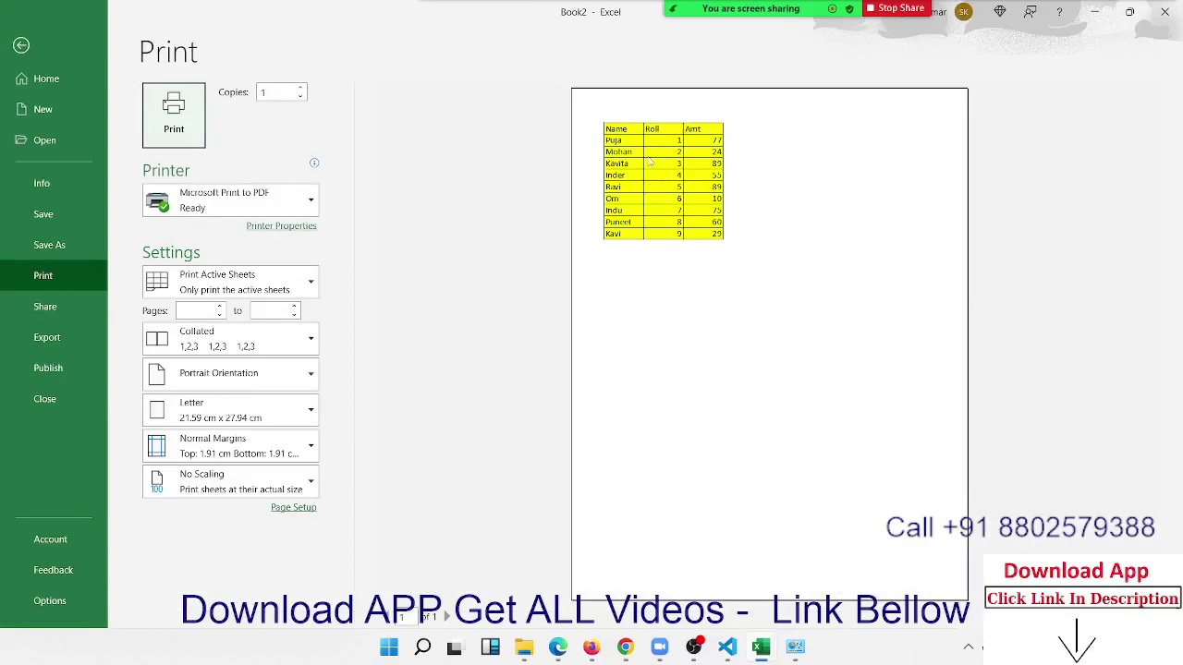
key(Escape)
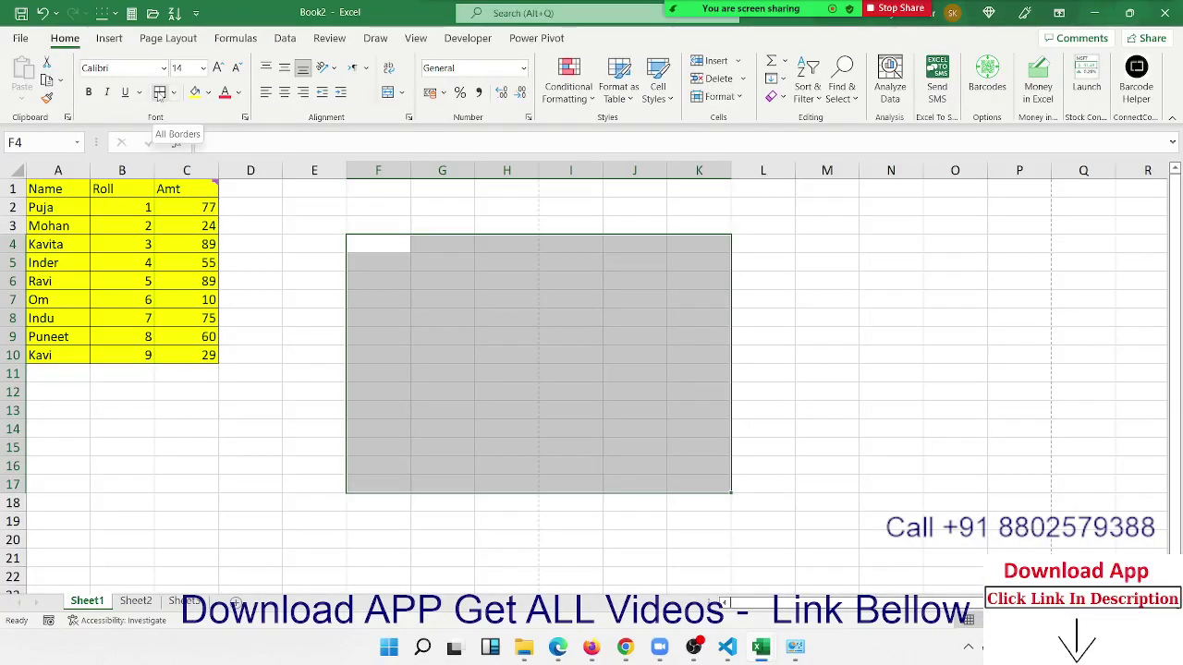
click(313, 280)
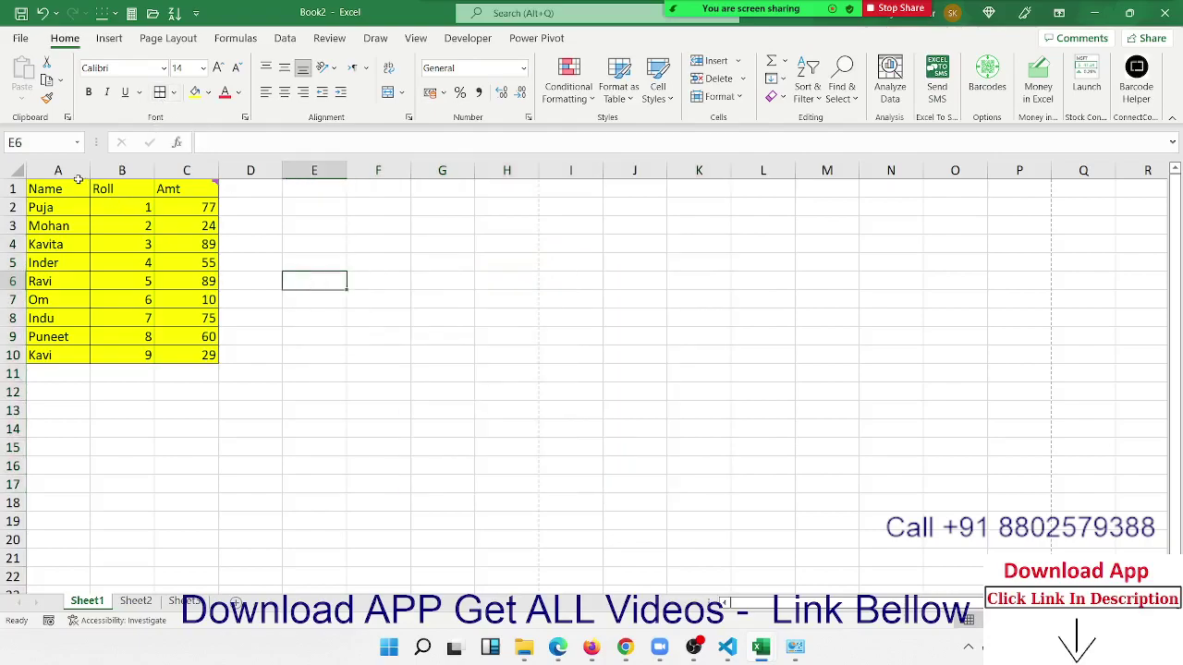
drag(74, 189, 196, 355)
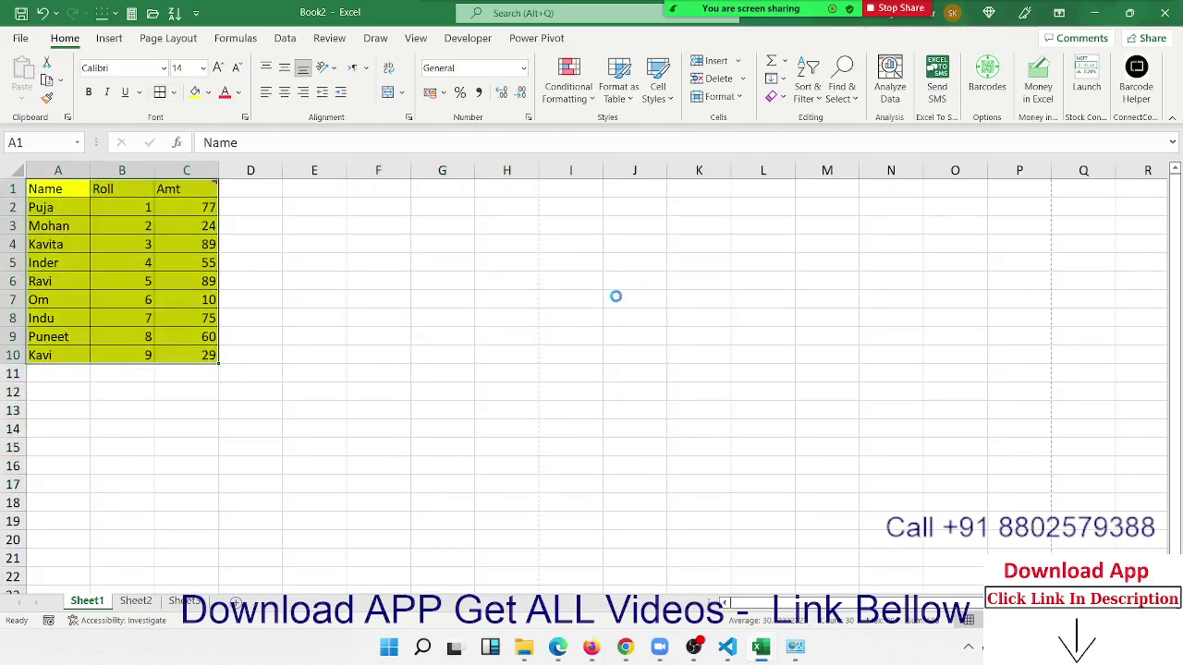
key(ctrl+c)
click(678, 189)
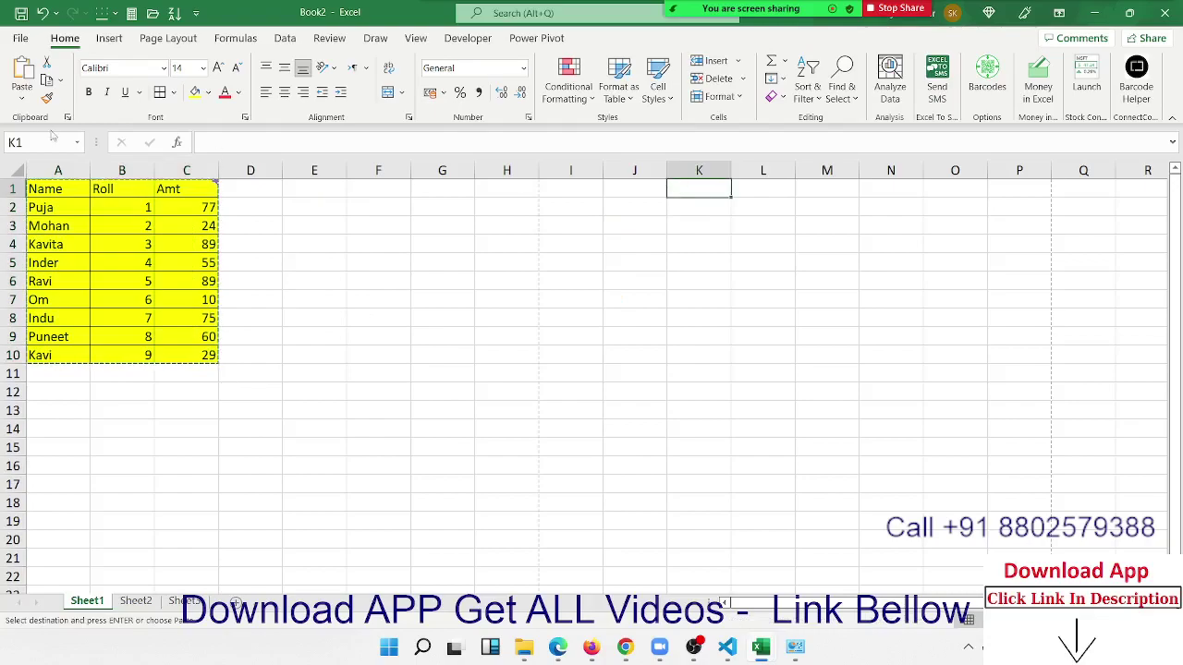
click(21, 96)
click(41, 286)
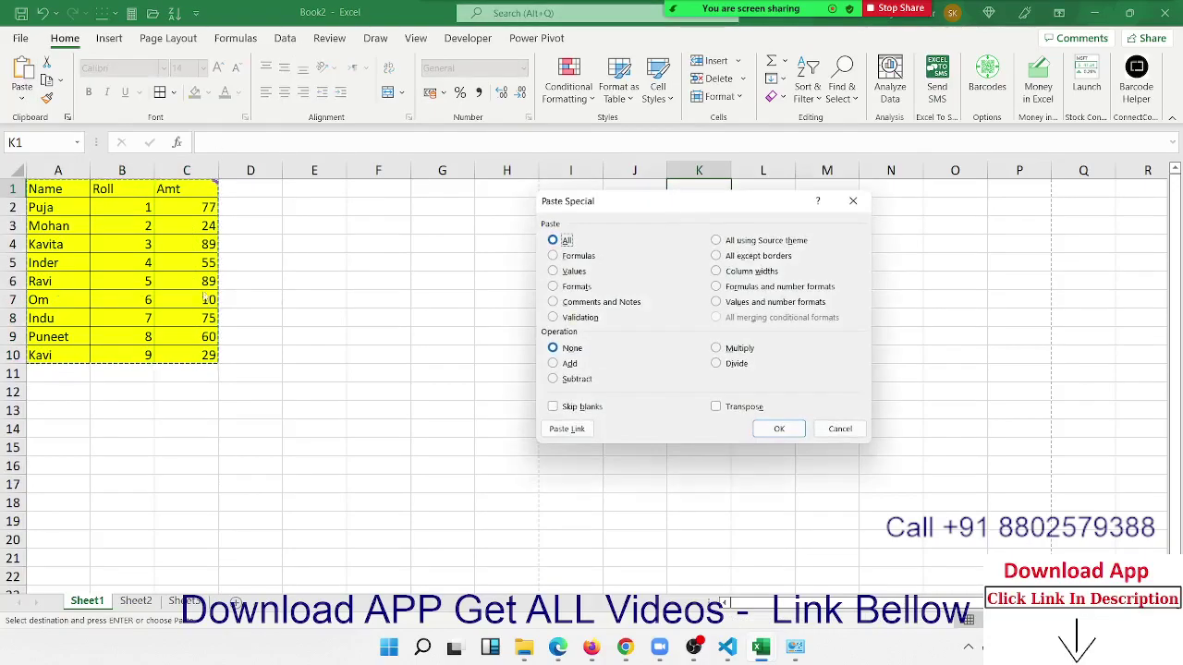
click(758, 256)
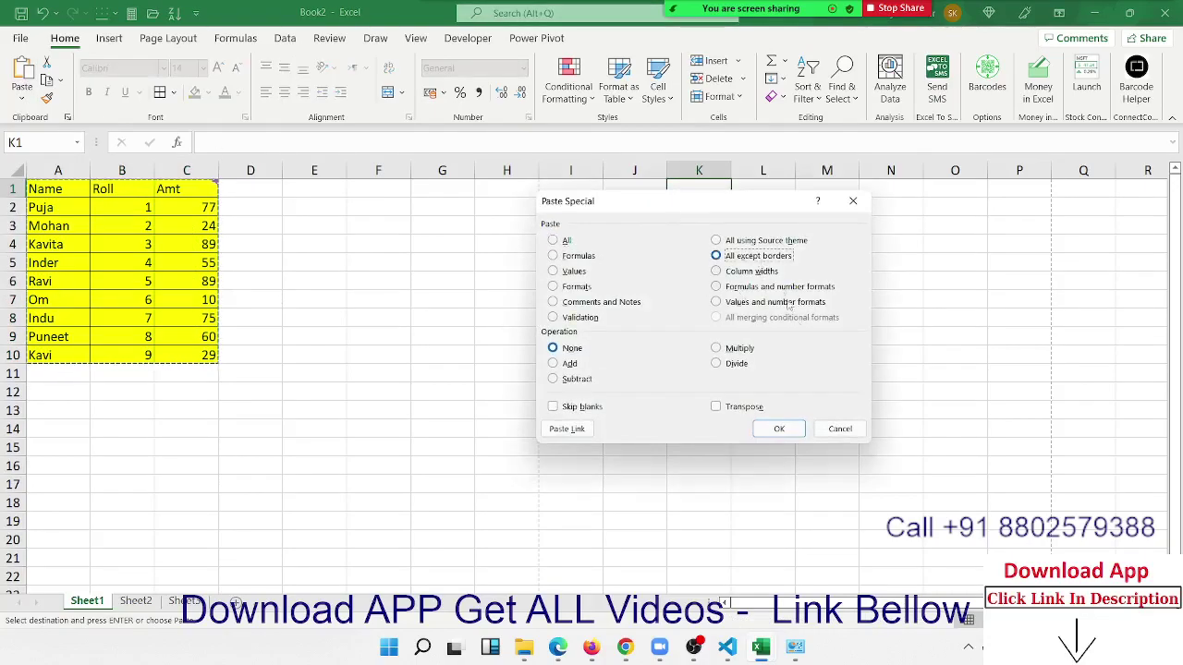
click(779, 429)
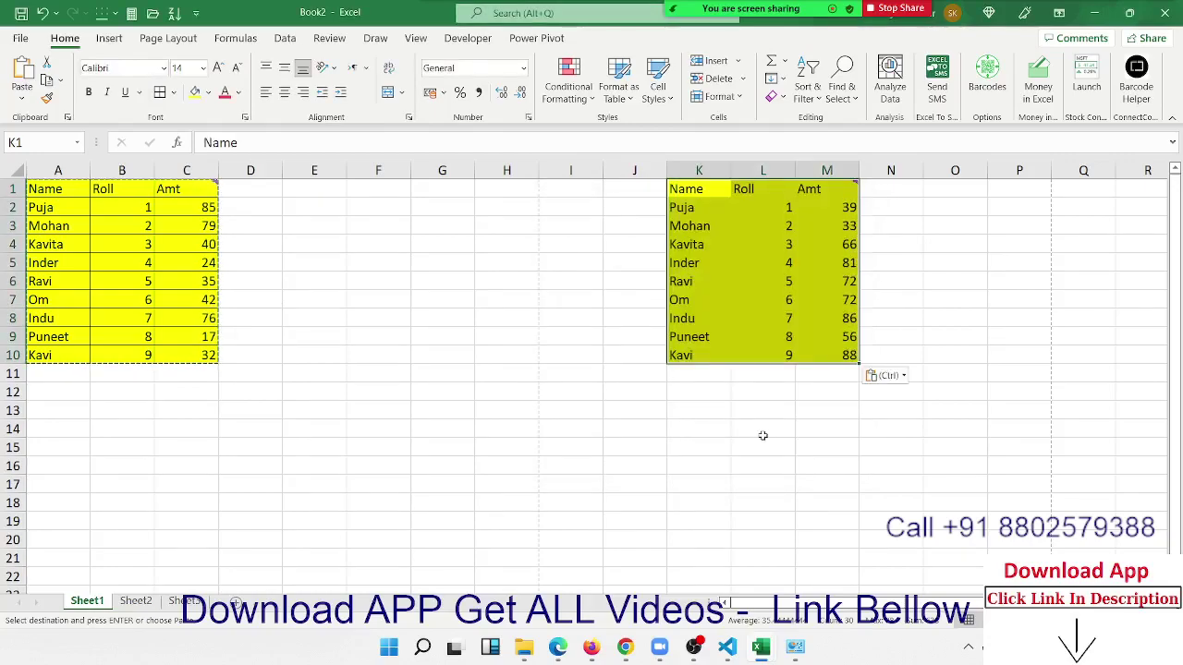
drag(634, 170, 826, 165)
key(Delete)
click(186, 291)
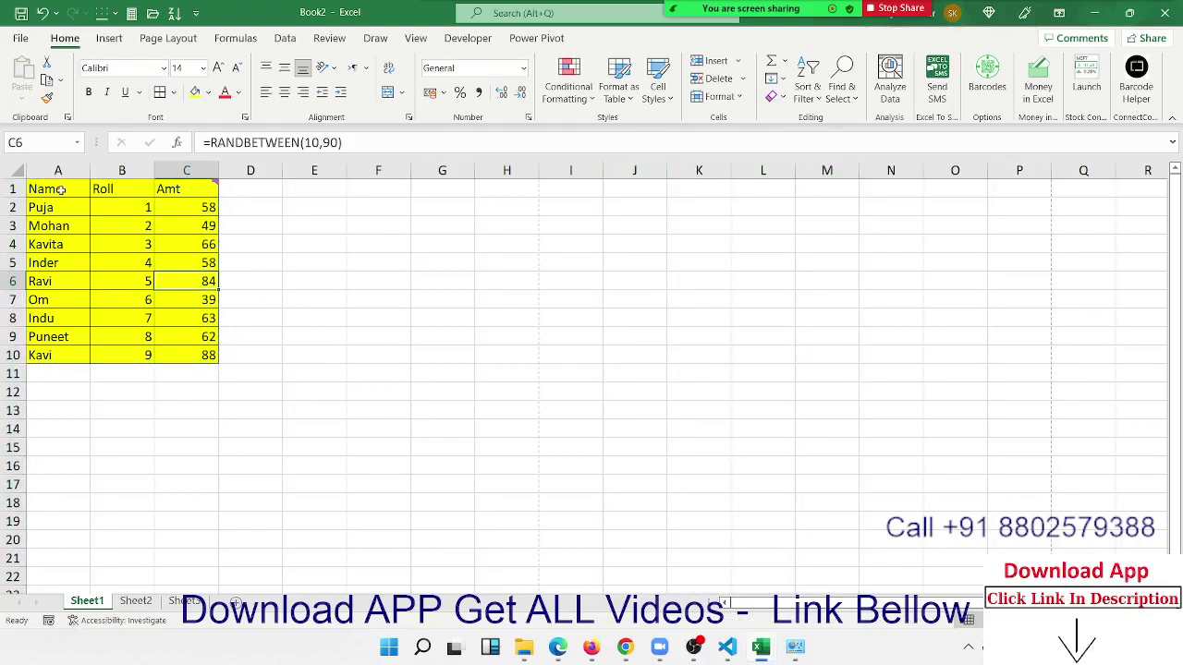
Autofit the widths of columns A, B and C to their contents.
double_click(89, 170)
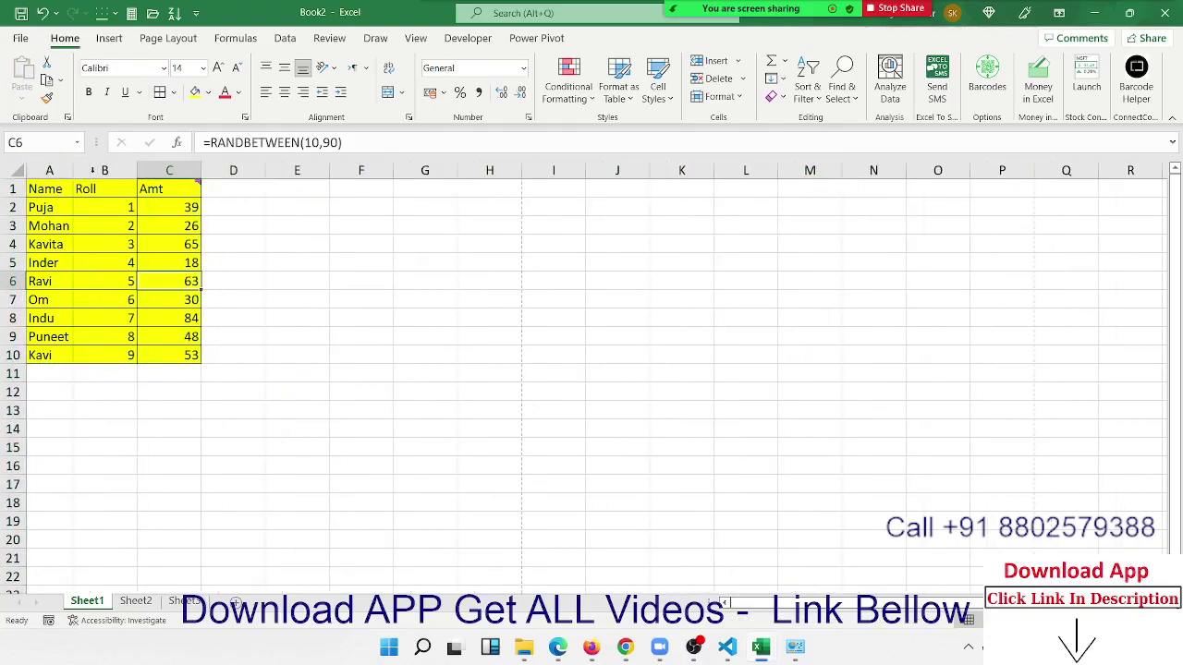
double_click(137, 170)
double_click(164, 170)
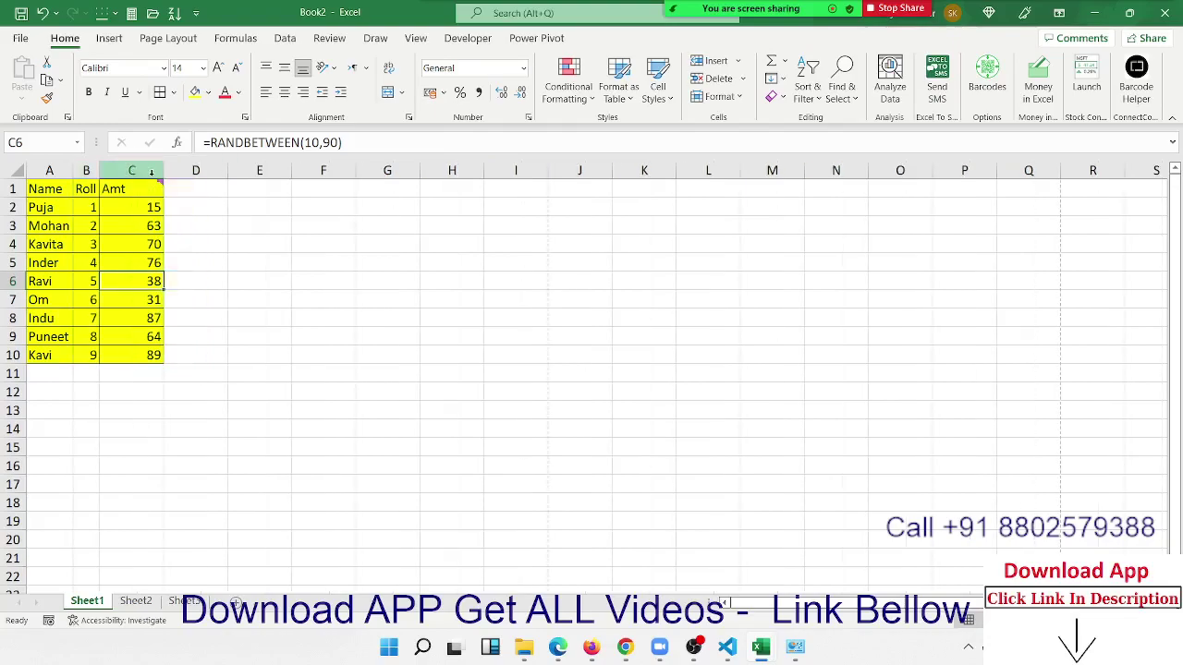
double_click(165, 170)
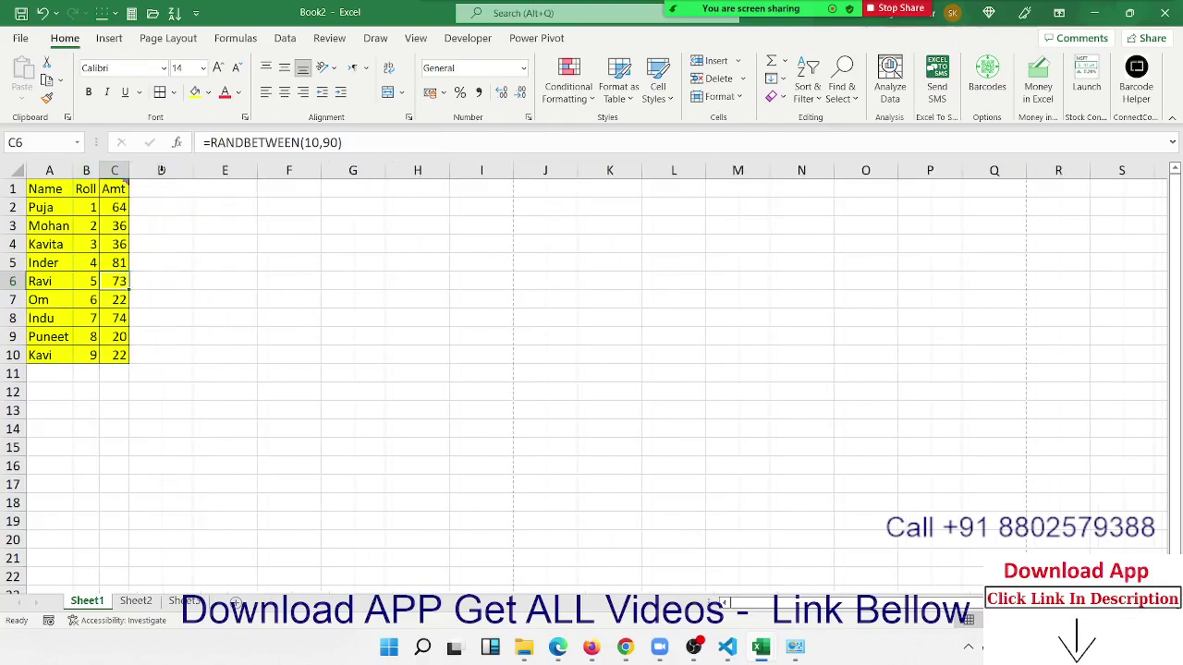
double_click(68, 175)
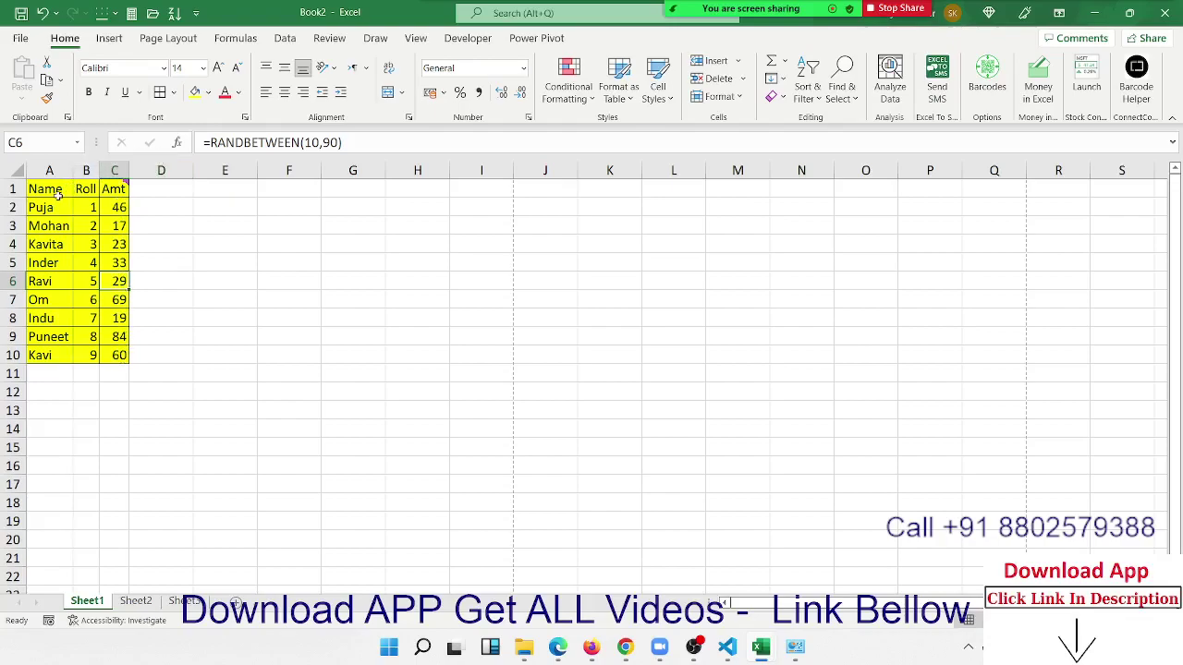
Copy the Name/Roll/Amt table and paste a duplicate at K1.
drag(59, 195, 106, 355)
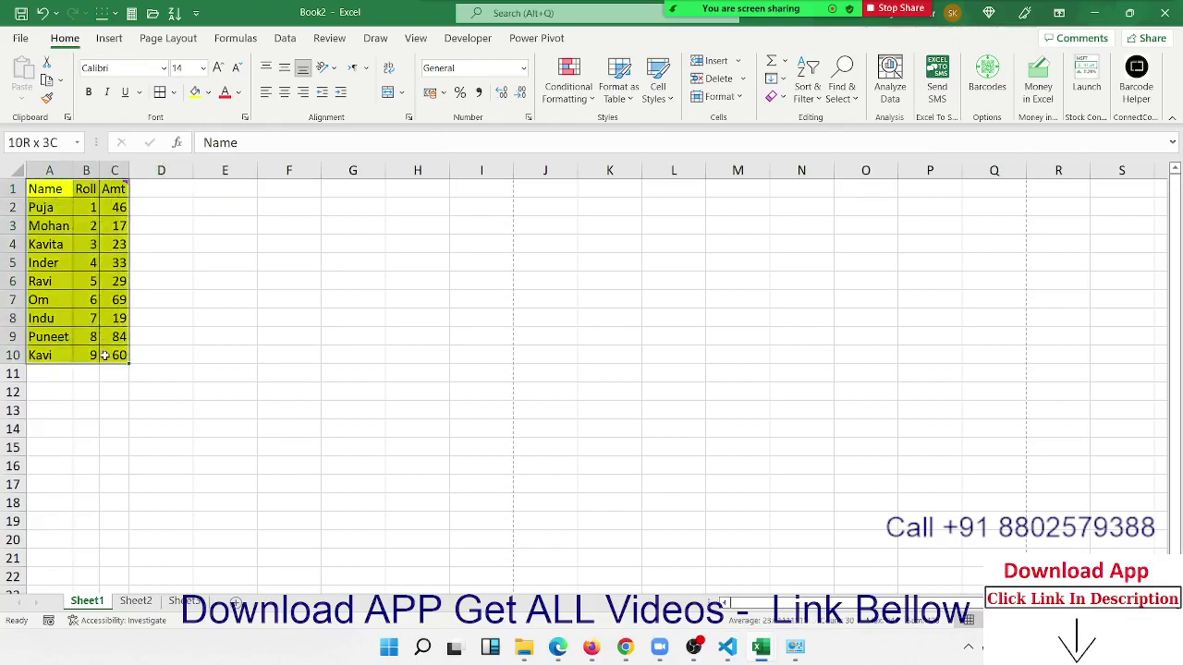
key(ctrl+c)
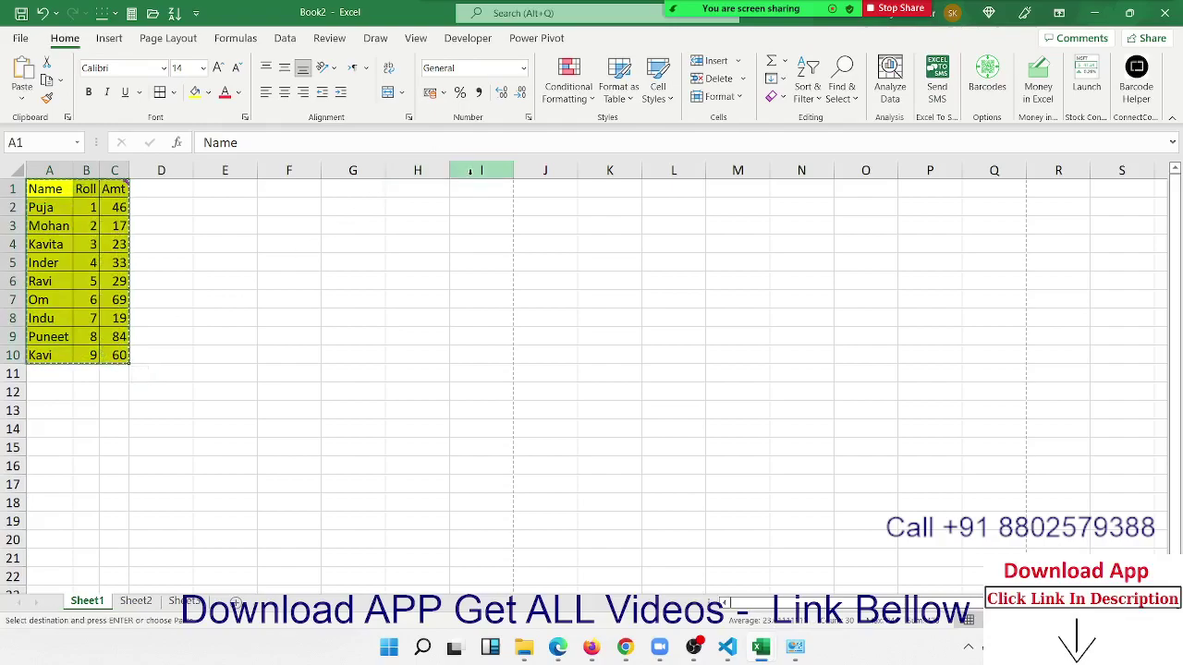
click(589, 192)
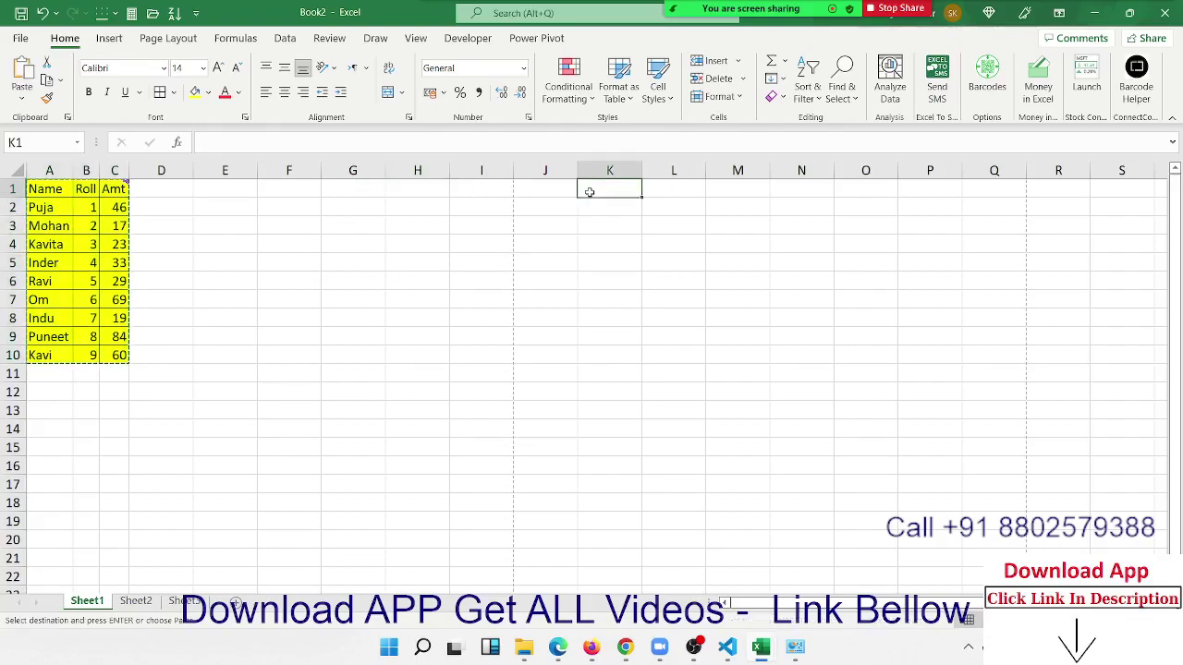
key(ctrl+v)
key(ctrl)
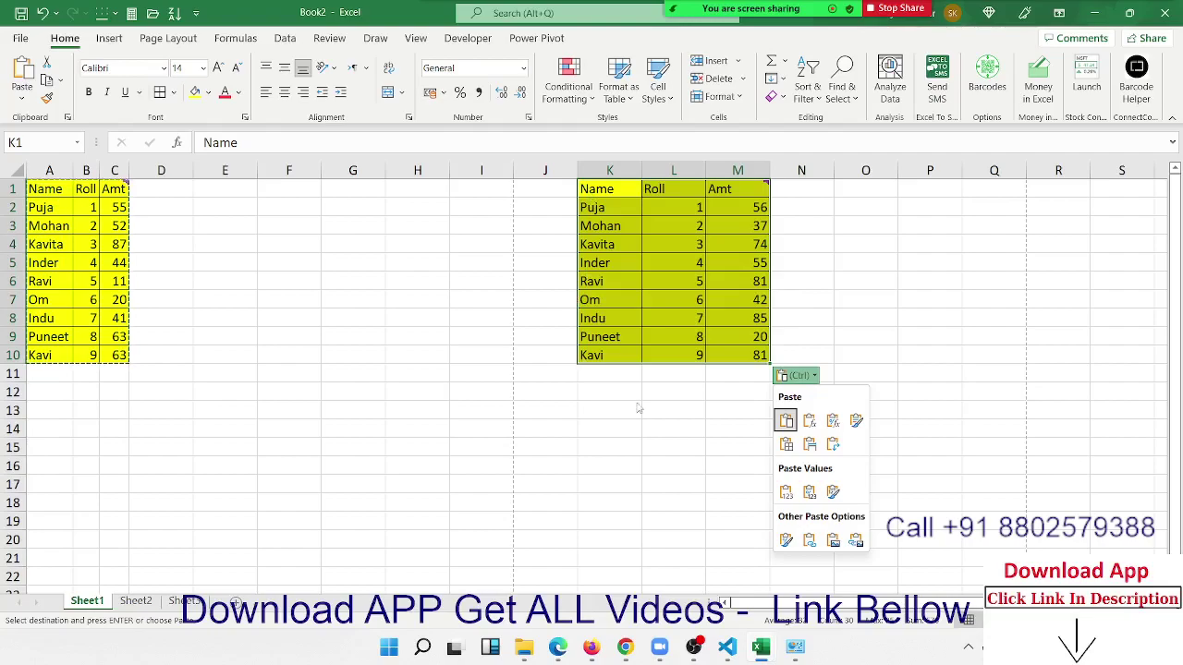
Paste only the source column widths at K1 so columns K–M match the original table.
right_click(635, 239)
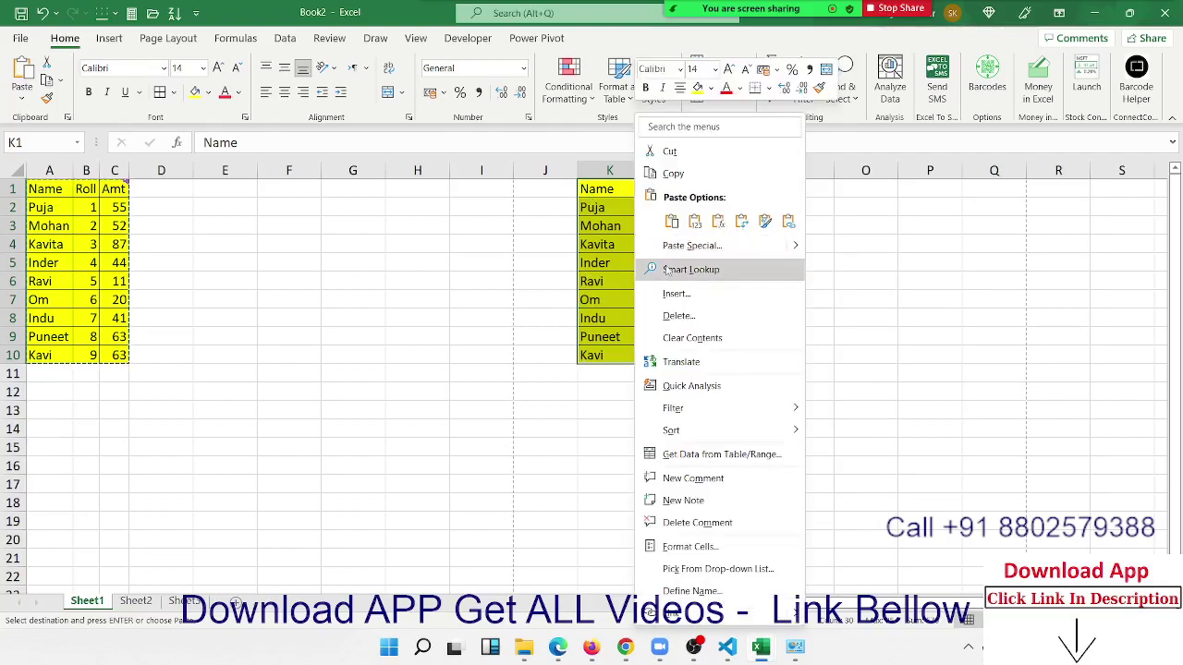
click(673, 249)
click(712, 214)
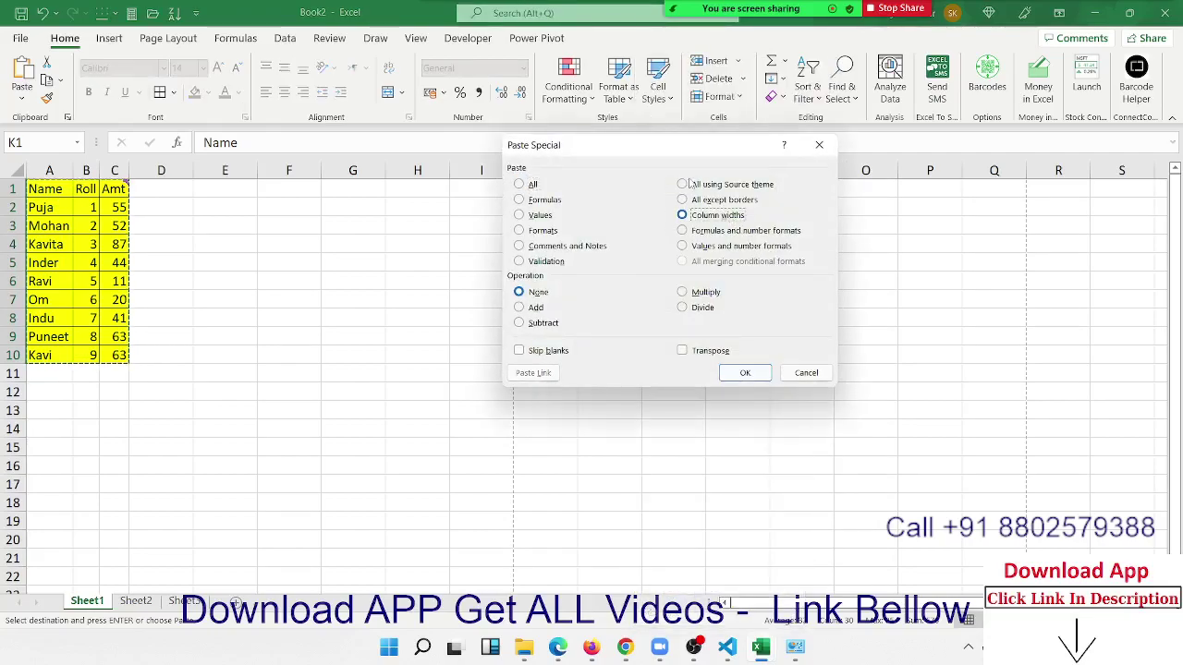
drag(661, 151, 382, 166)
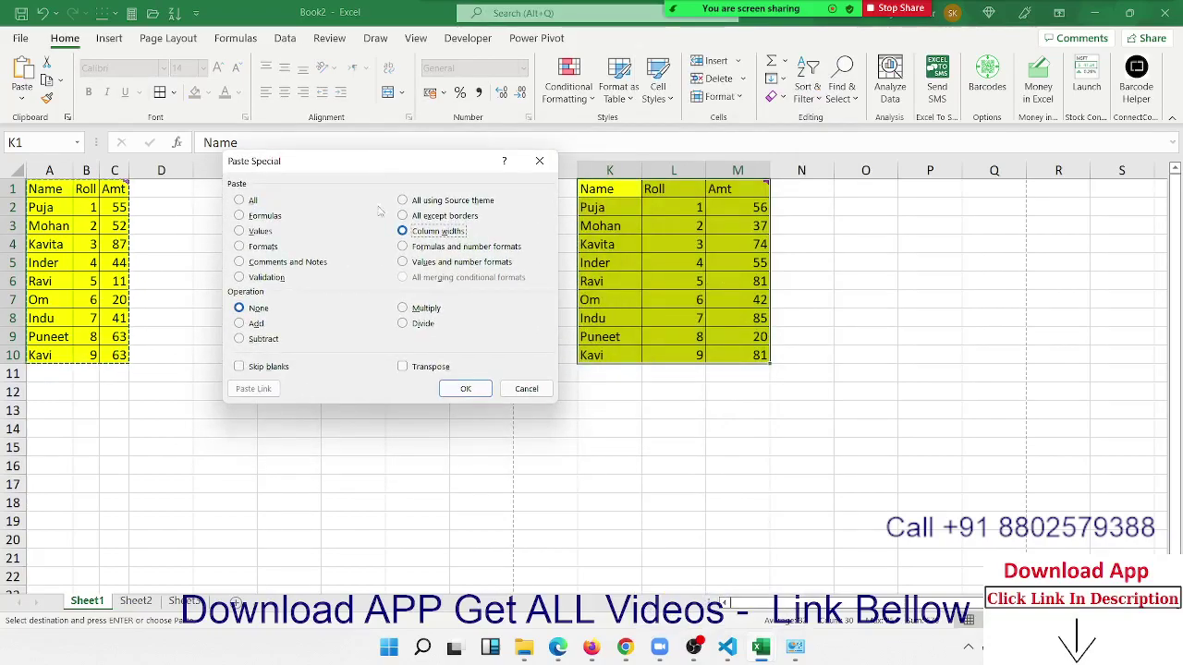
click(454, 394)
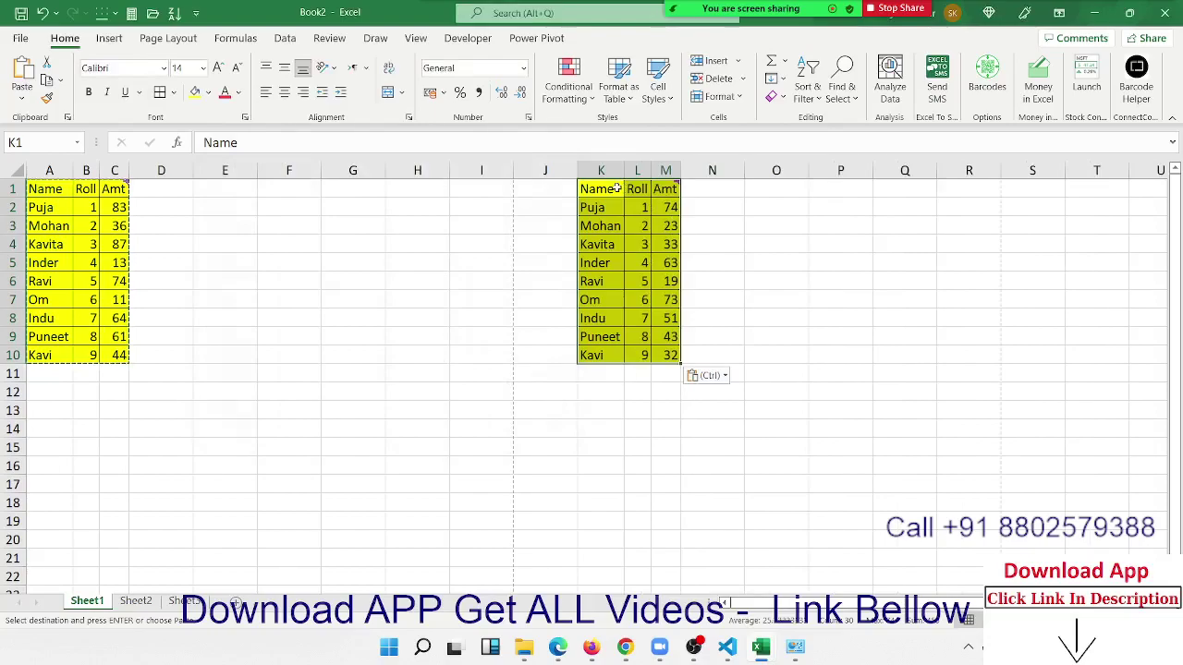
drag(622, 195, 656, 351)
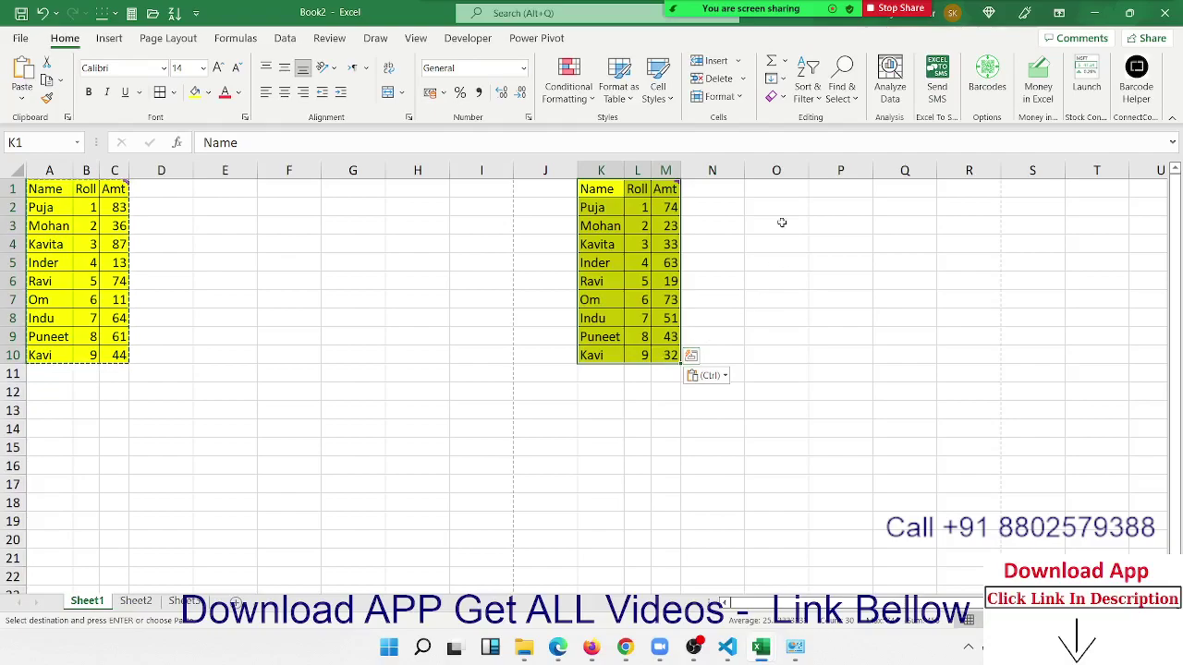
Apply the table's column widths to columns O–Q via Paste Special > Column widths at O1.
right_click(781, 190)
click(839, 291)
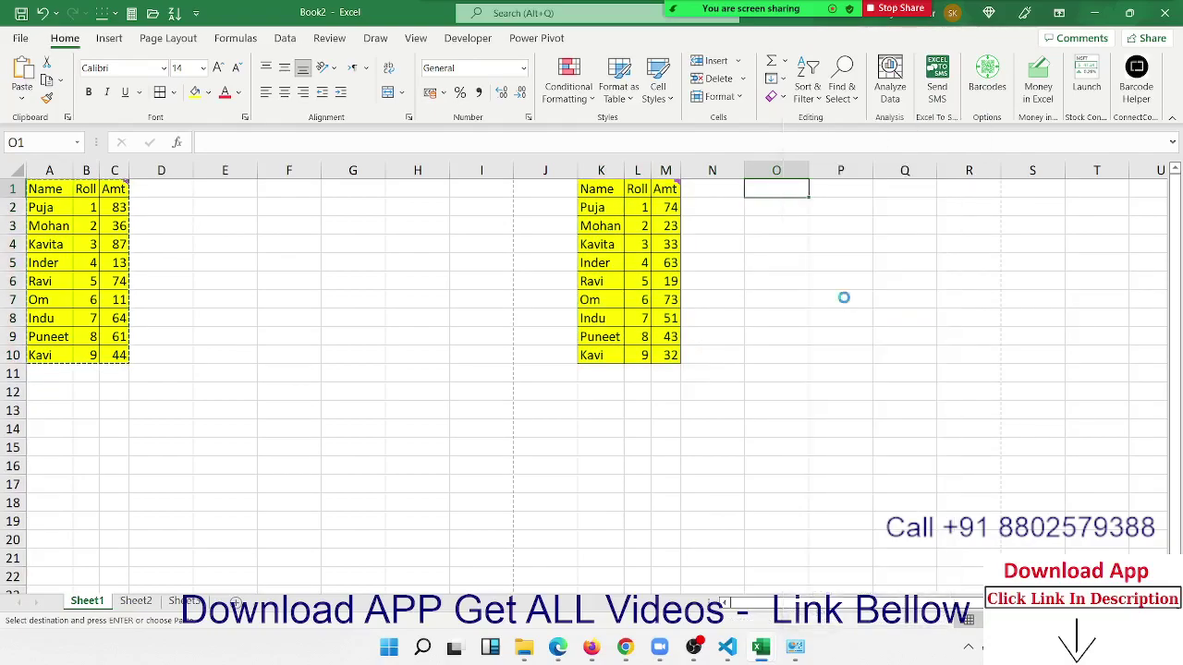
click(857, 267)
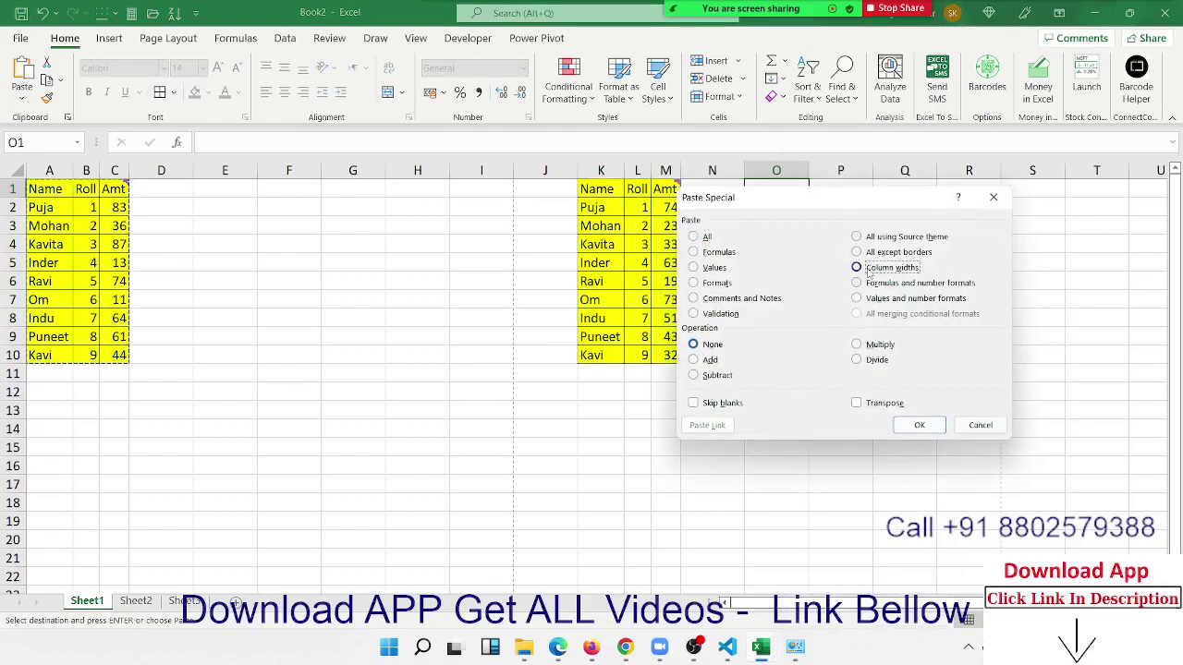
click(919, 426)
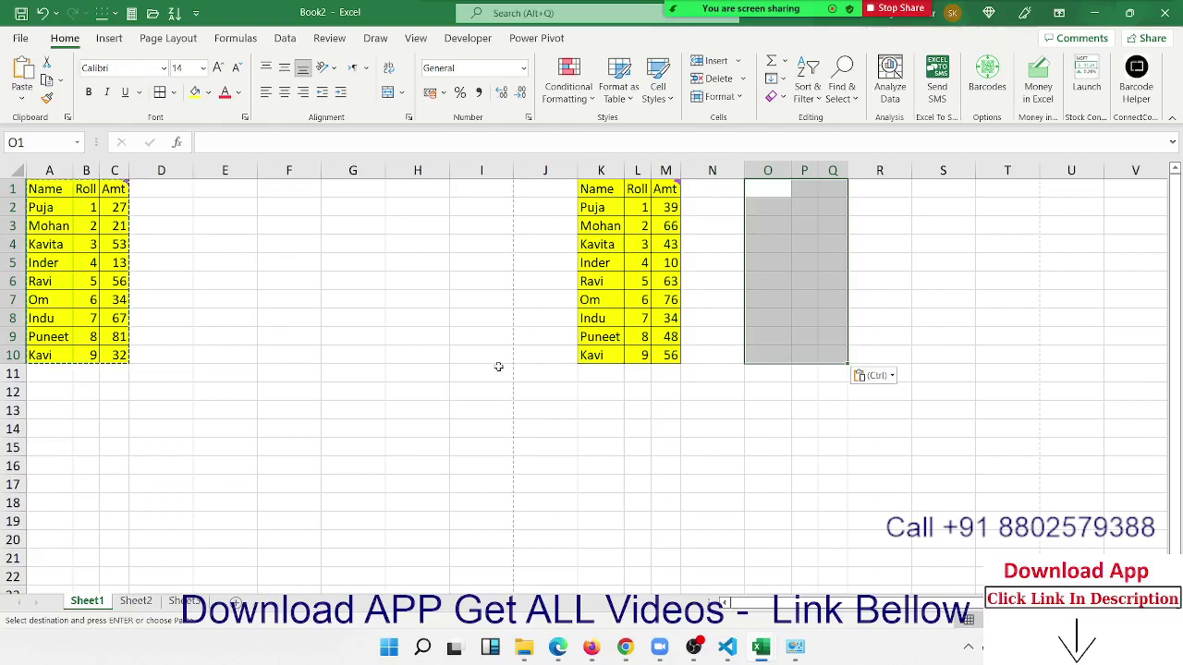
Paste another table copy at F1 using Keep Source Column Widths.
click(297, 193)
right_click(299, 195)
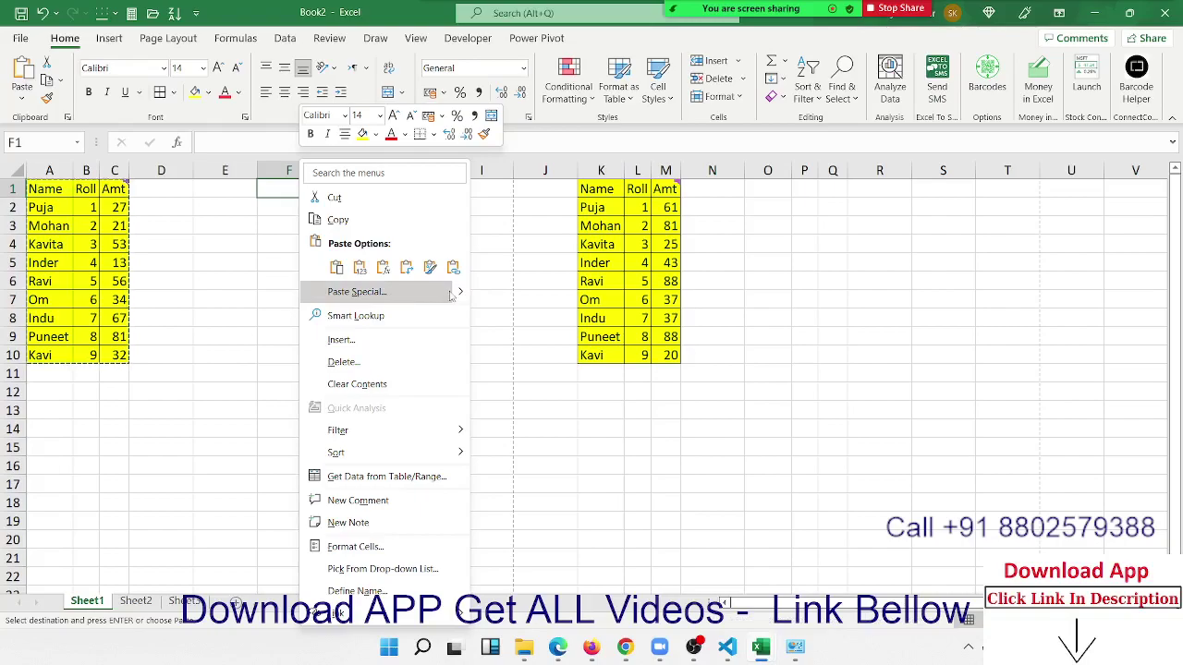
mouse_move(457, 294)
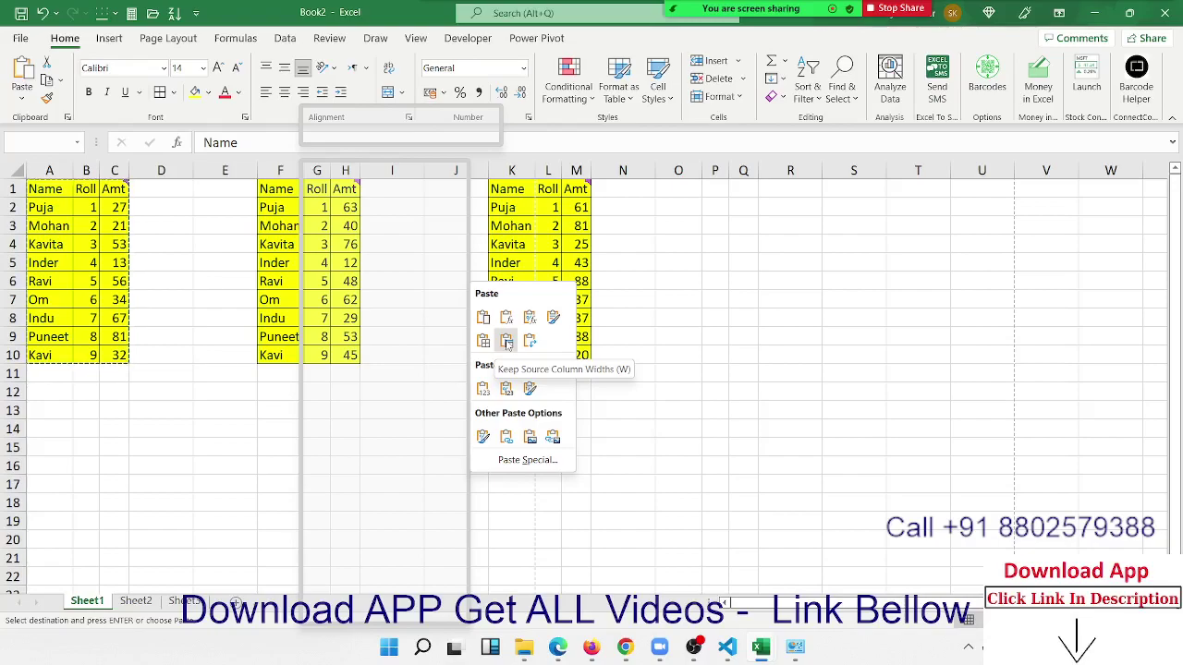
click(507, 343)
click(596, 427)
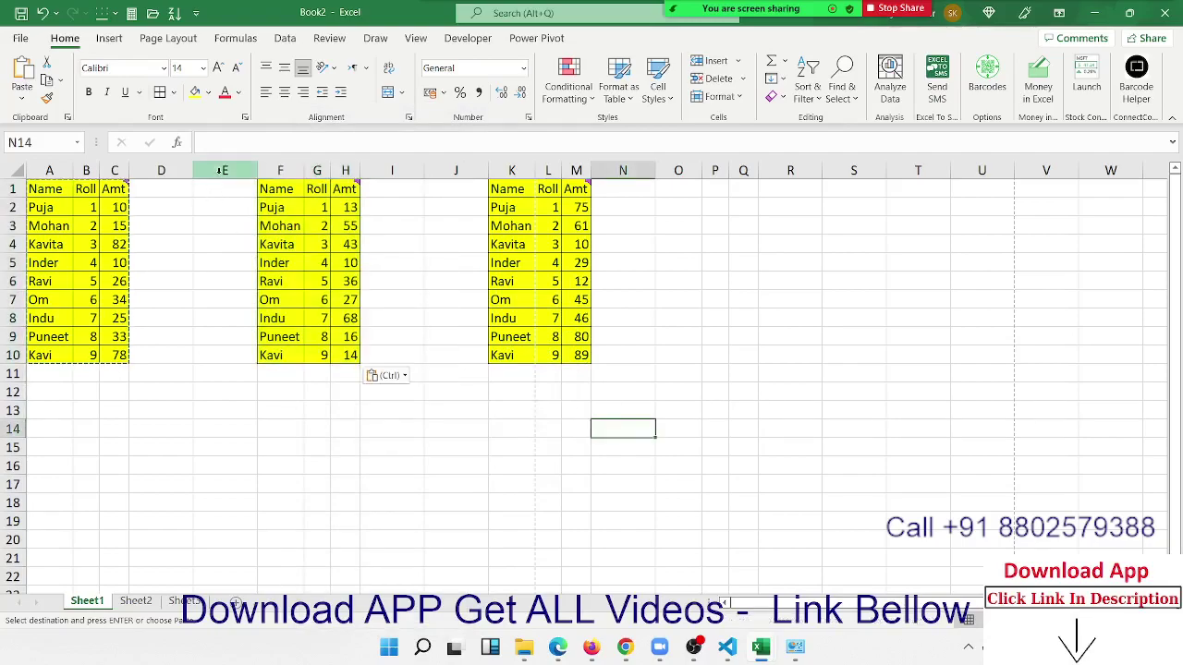
Delete columns E to O, then enter the header 'date' in D1 and 1/7 in D2.
drag(222, 170, 697, 188)
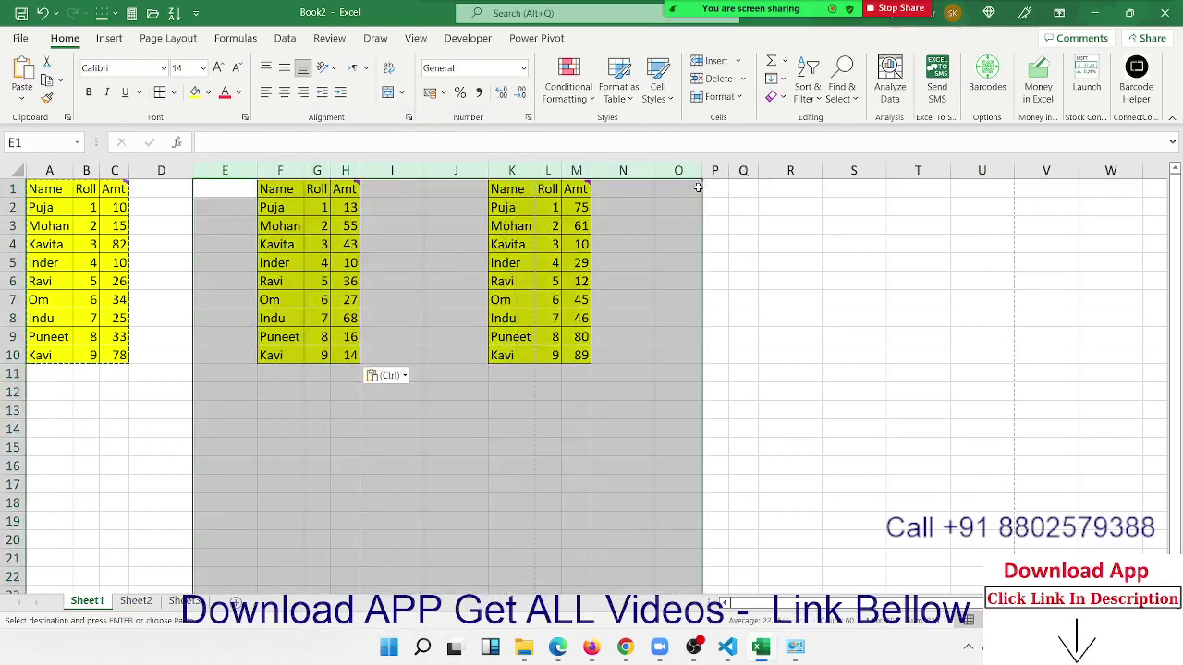
key(ctrl+minus)
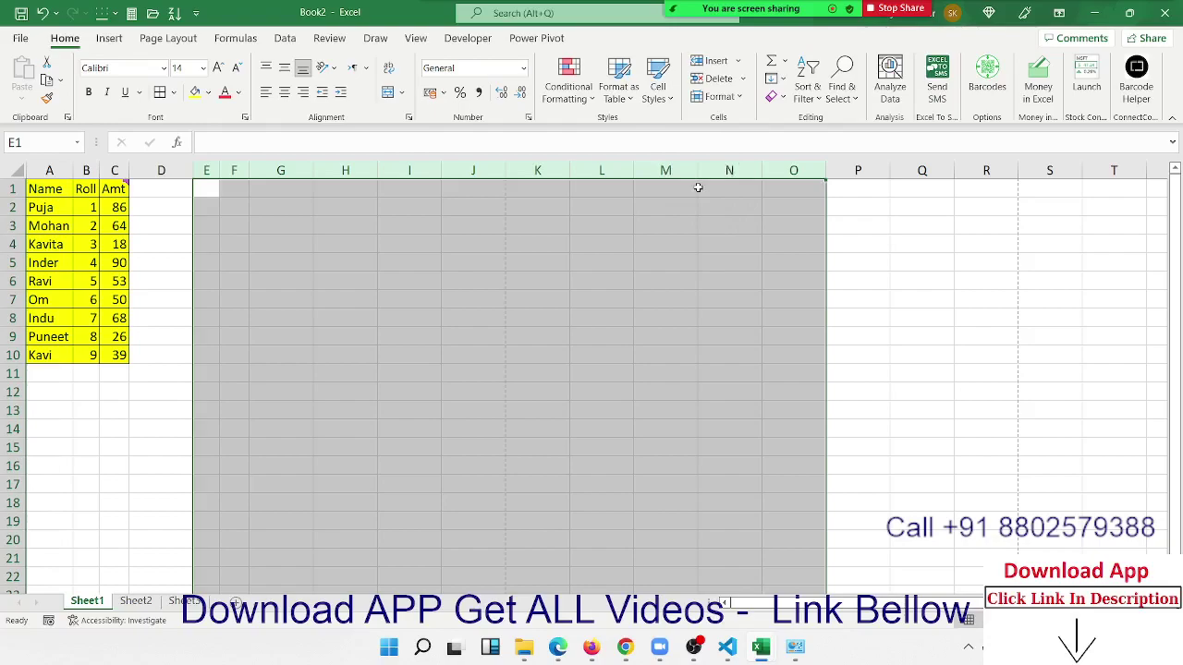
key(Left)
text(dat)
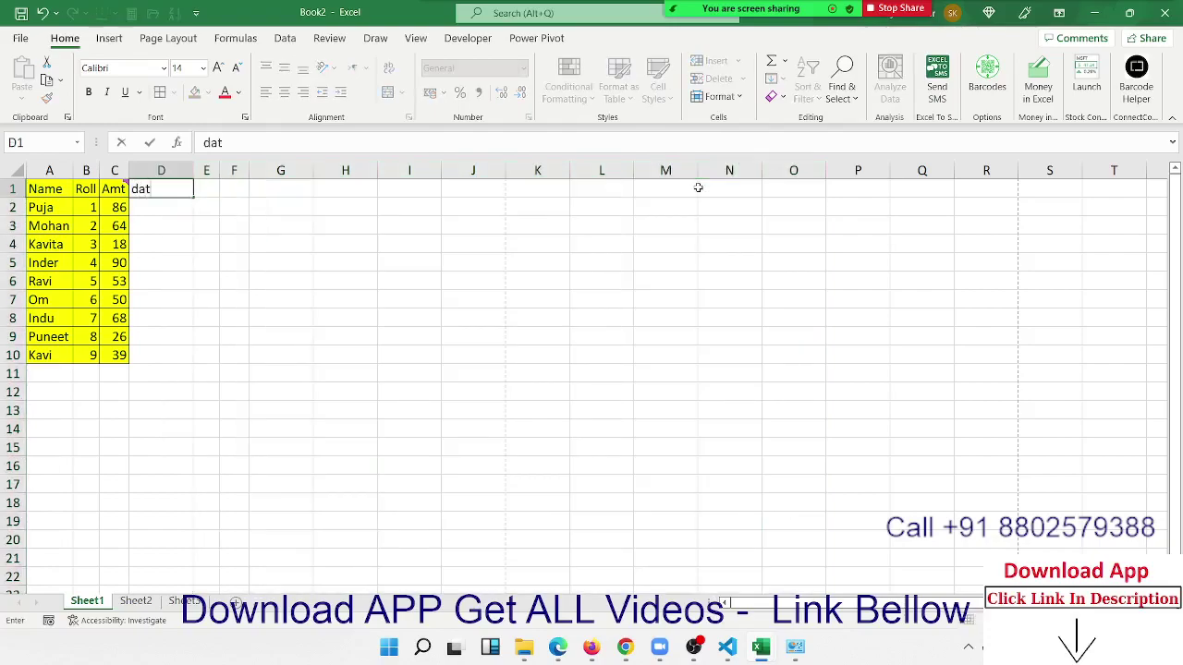
text(e)
key(Return)
text(1/)
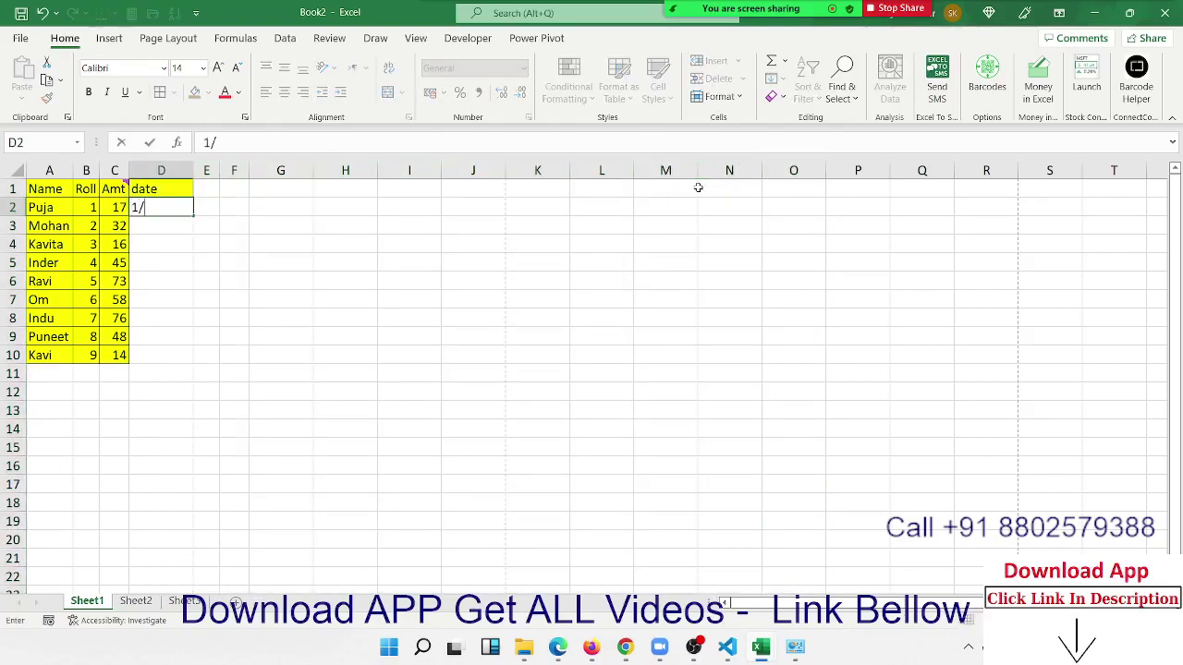
text(1)
key(BackSpace)
text(7)
key(Return)
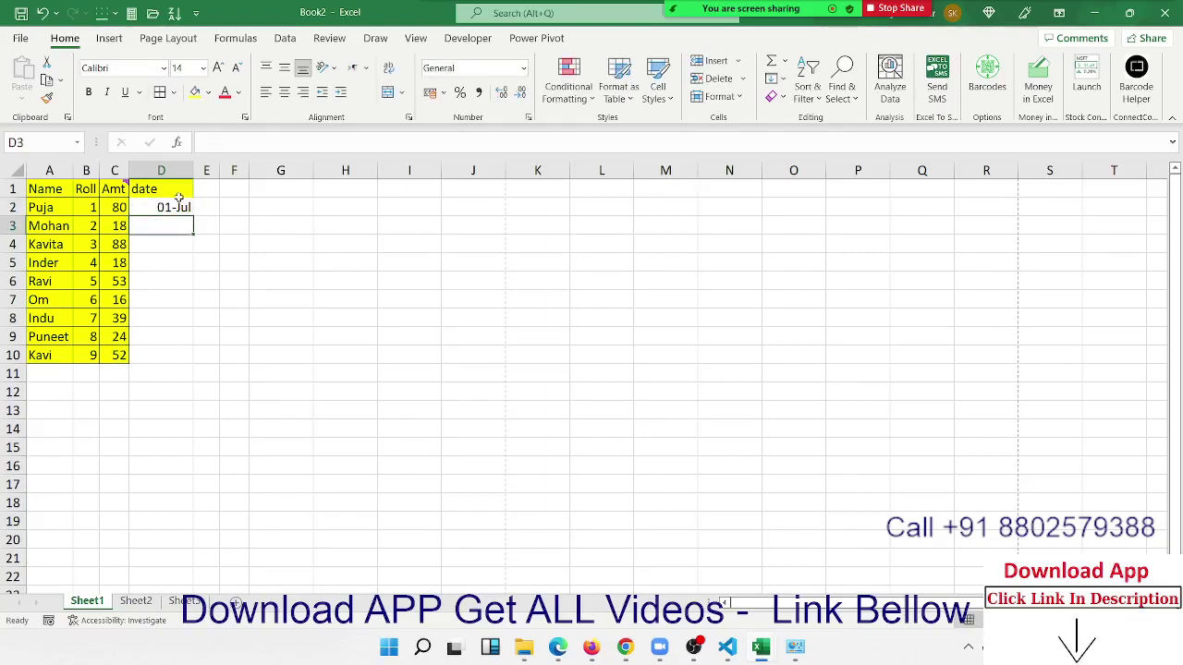
Fill the dates down to 09-Jul in row 10 and copy D1:D10.
click(178, 200)
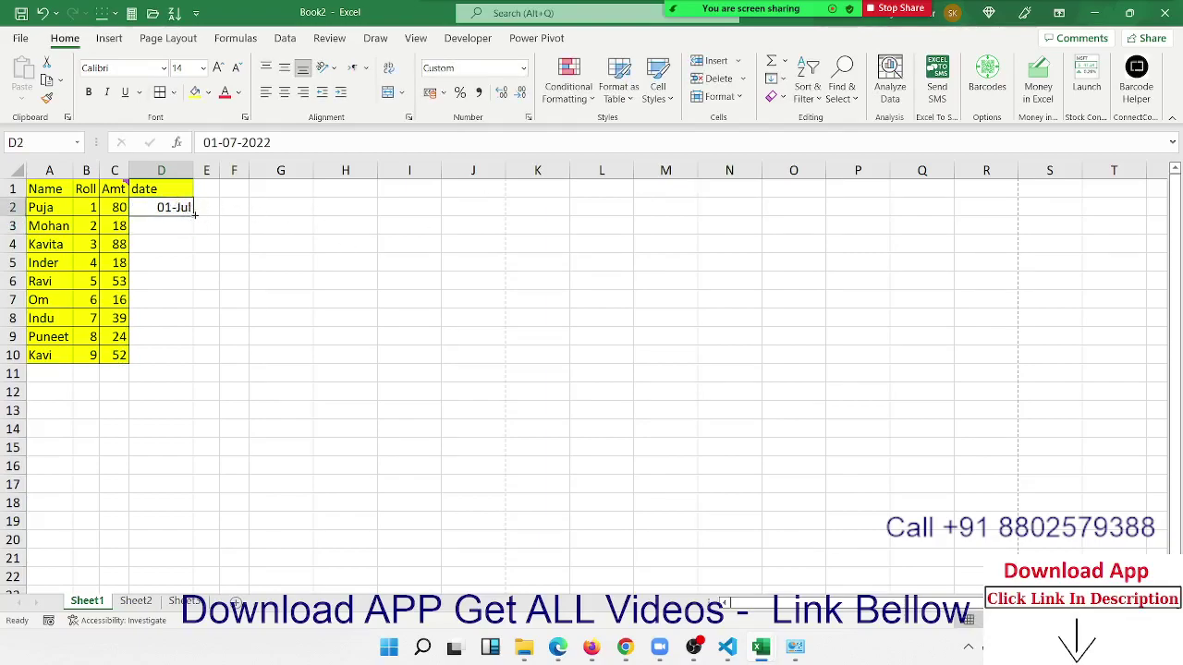
double_click(194, 212)
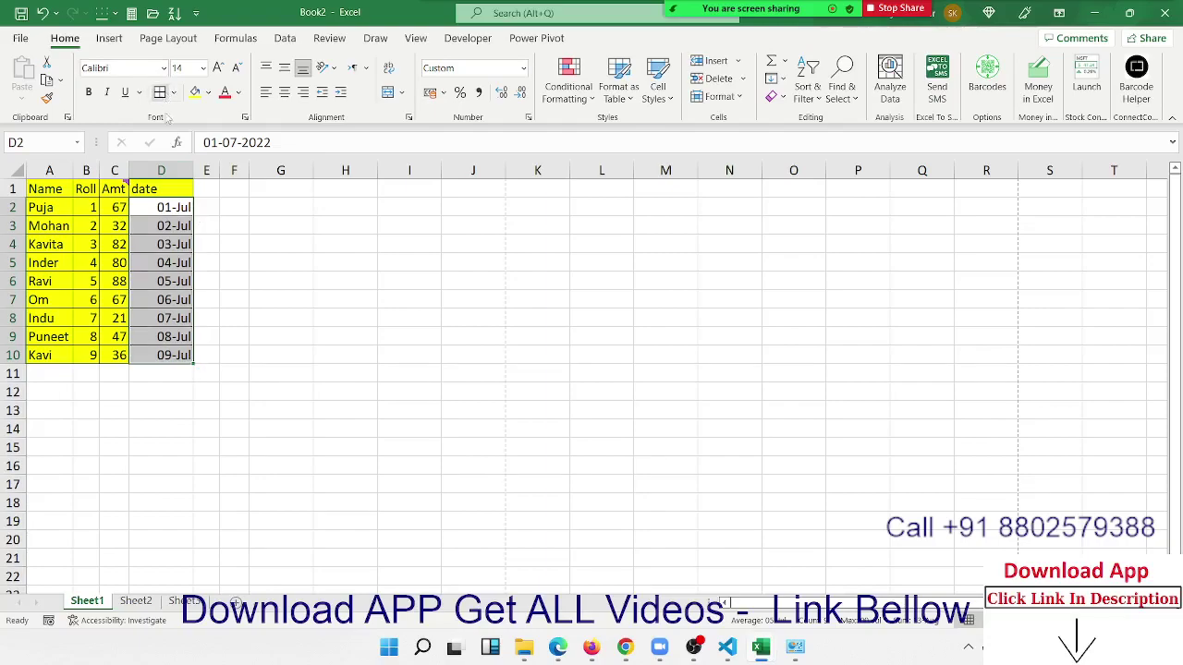
drag(163, 189, 167, 347)
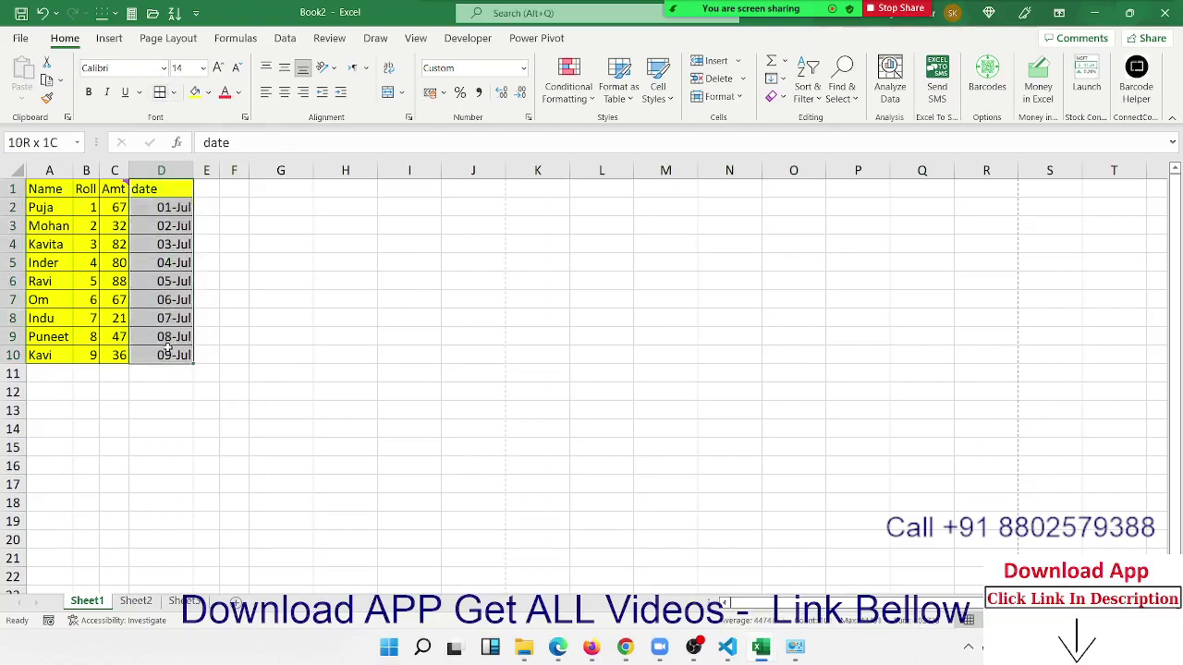
key(ctrl+c)
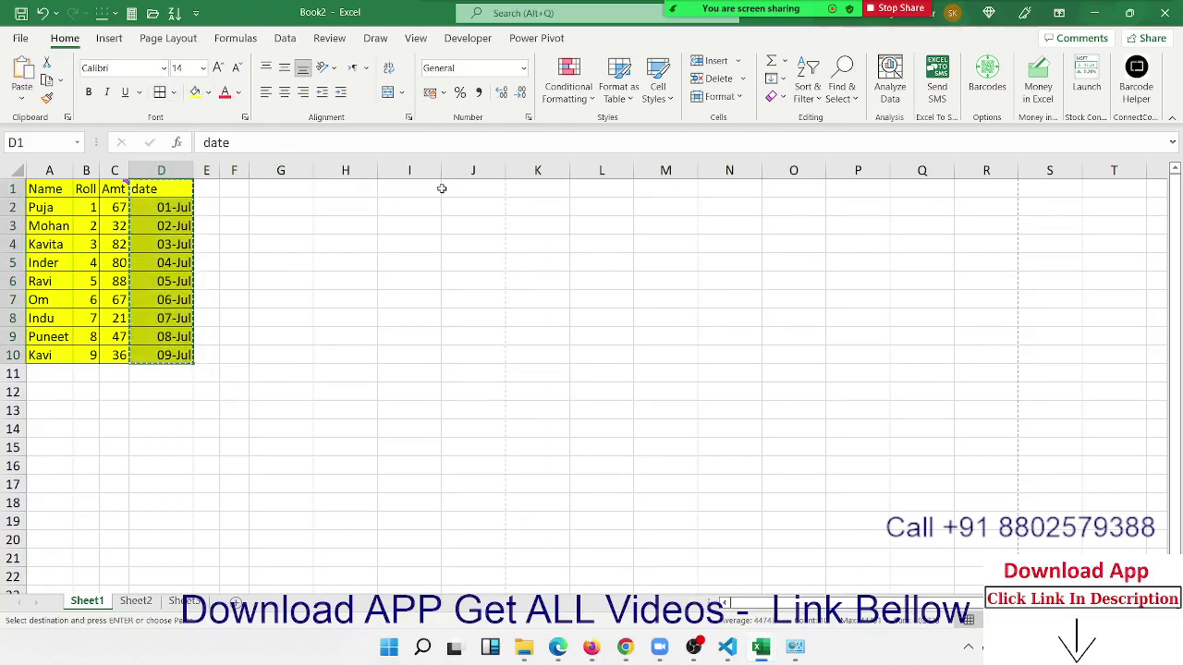
Paste the date column at I1 as values, showing serials 44743 to 44751.
right_click(434, 188)
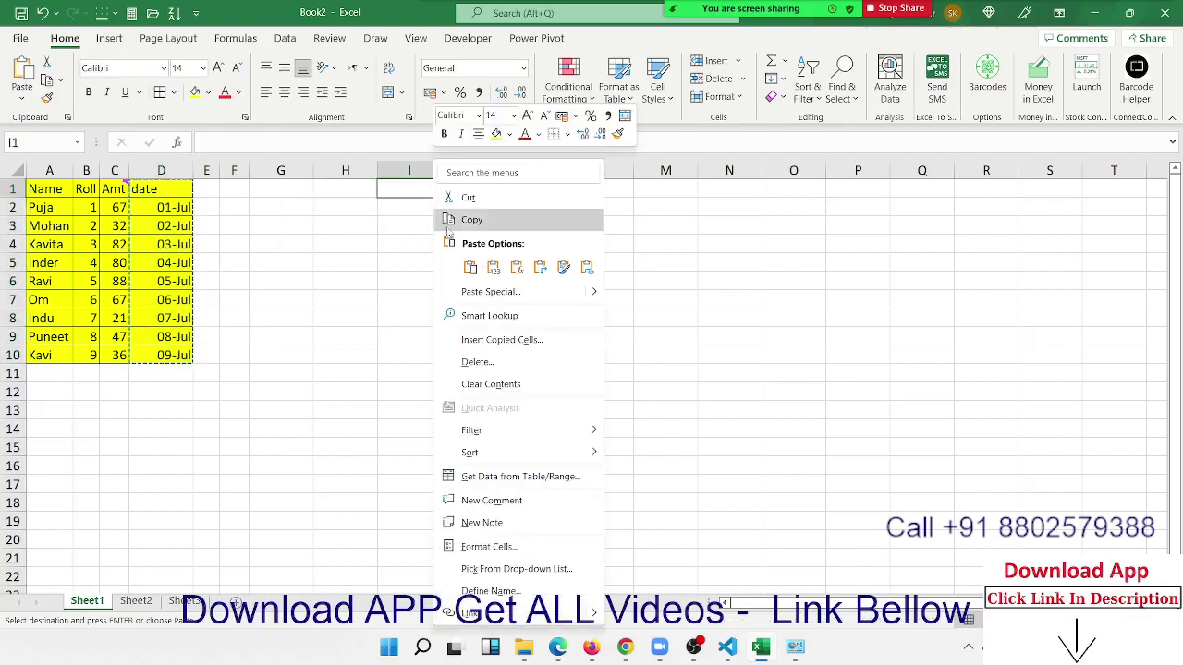
click(494, 267)
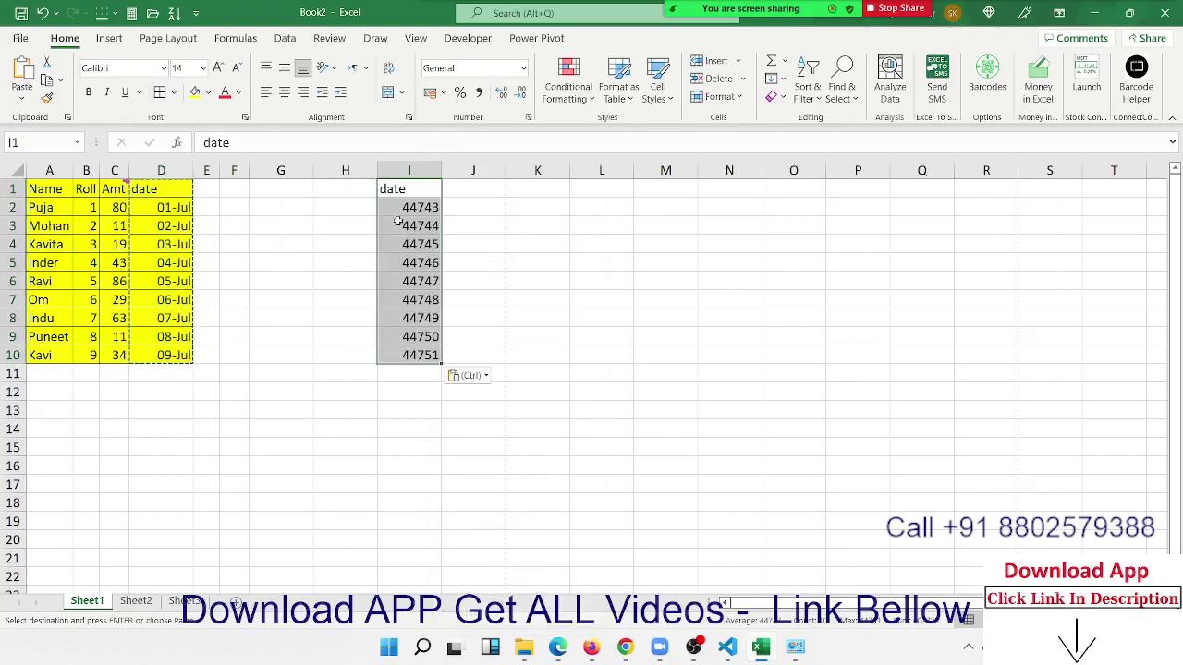
click(431, 212)
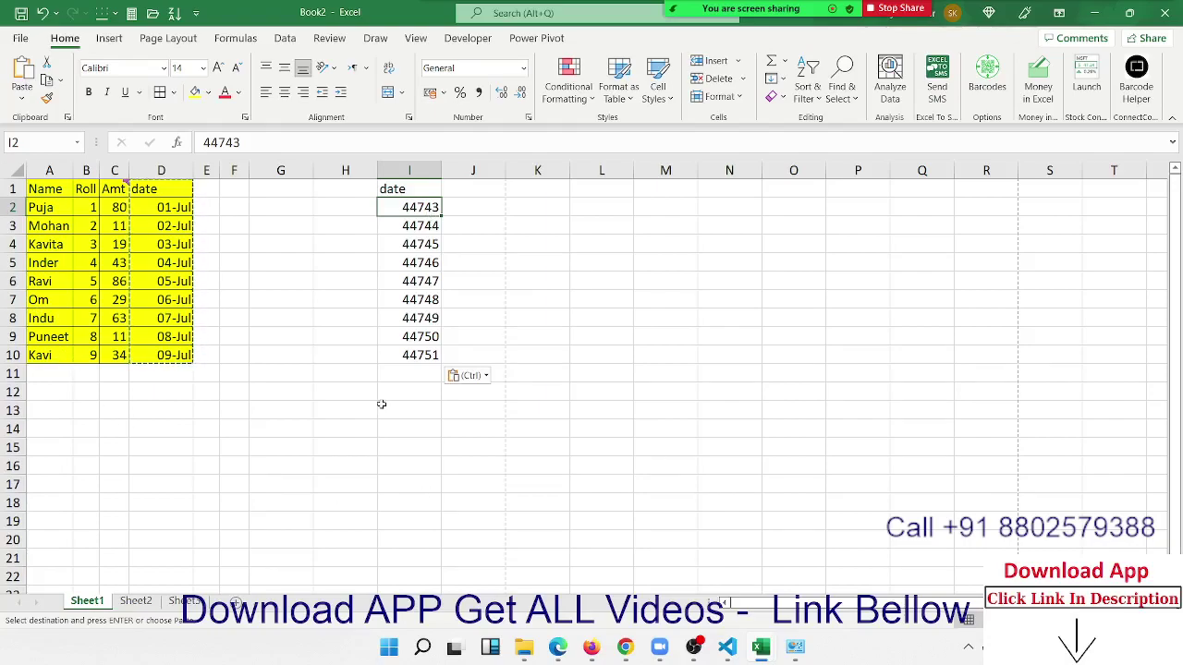
click(288, 387)
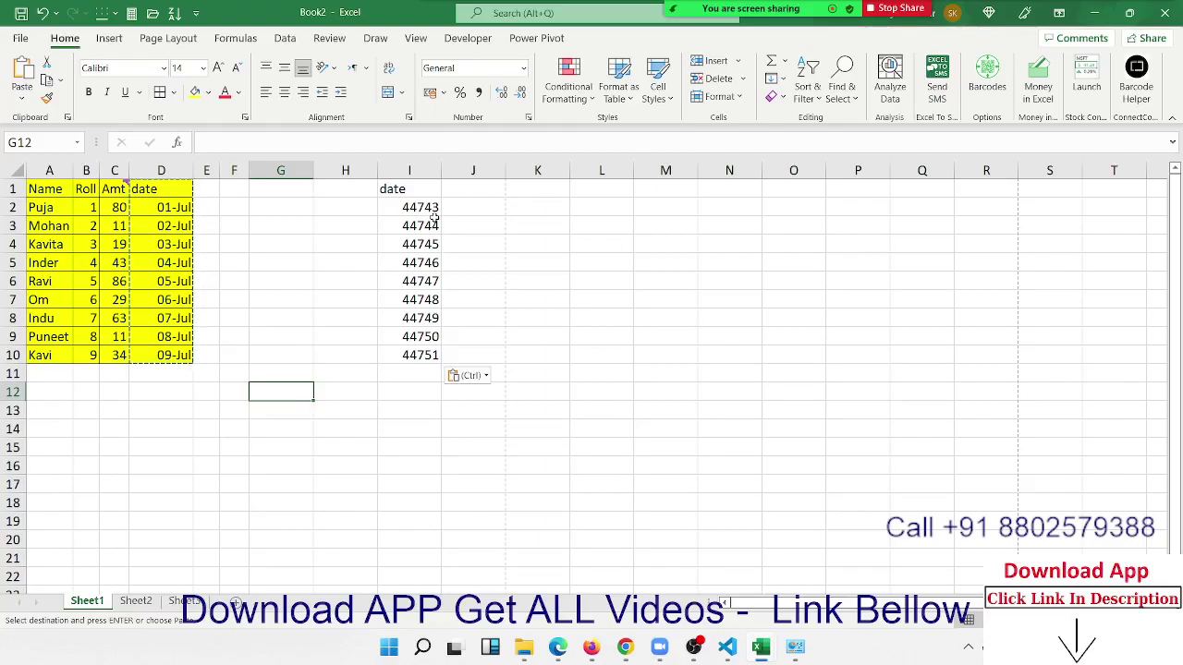
Enter 1 in G12 and format it as Long Date, showing 01 January 1900.
text(1)
key(Return)
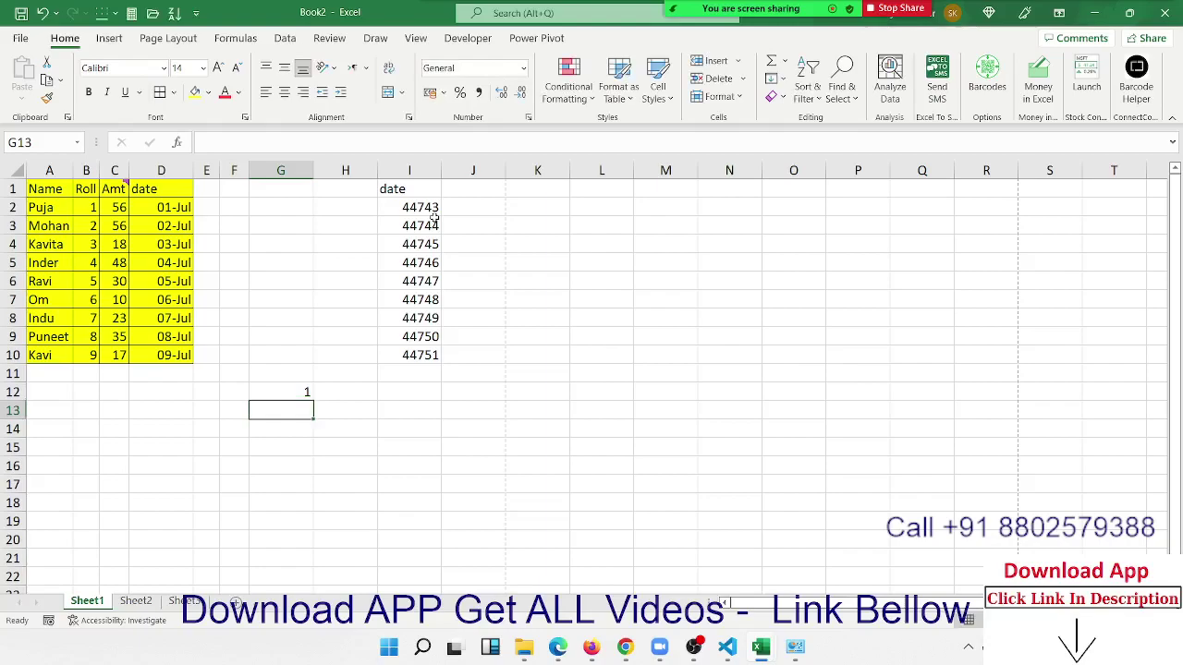
key(Up)
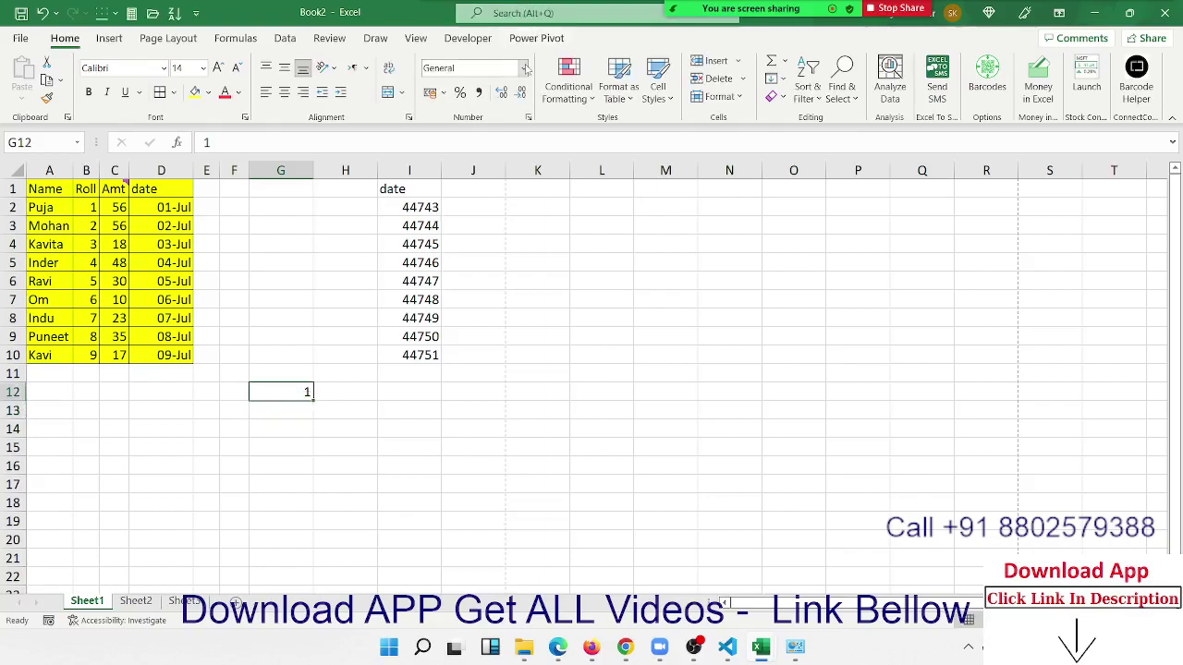
click(524, 69)
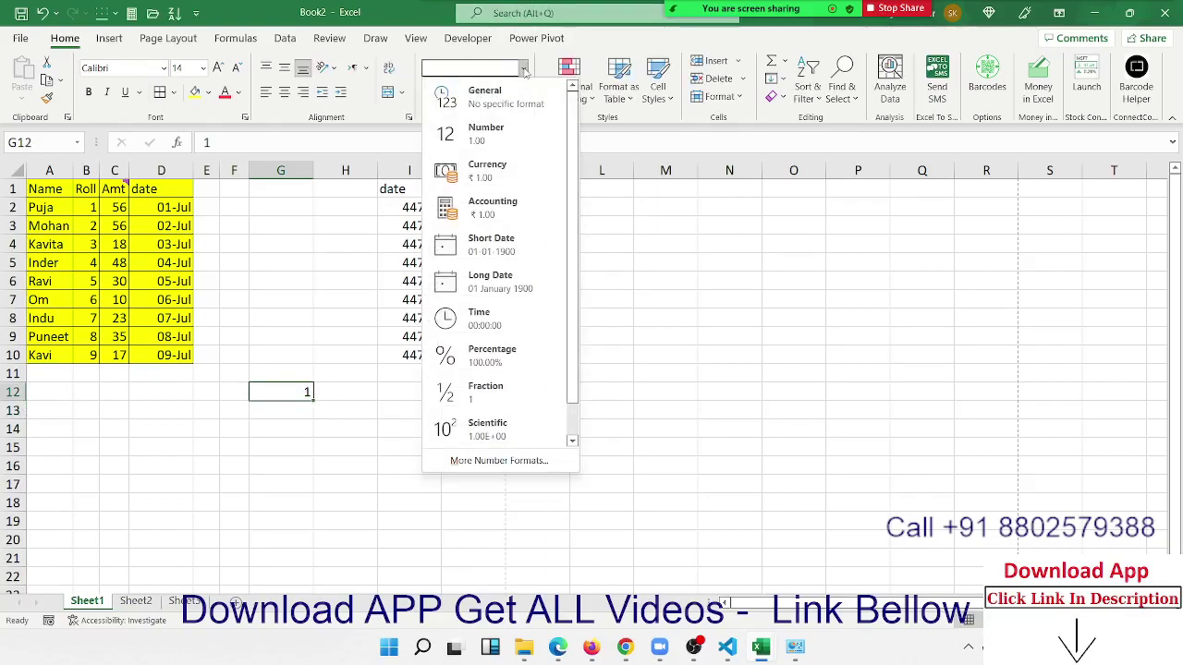
click(502, 298)
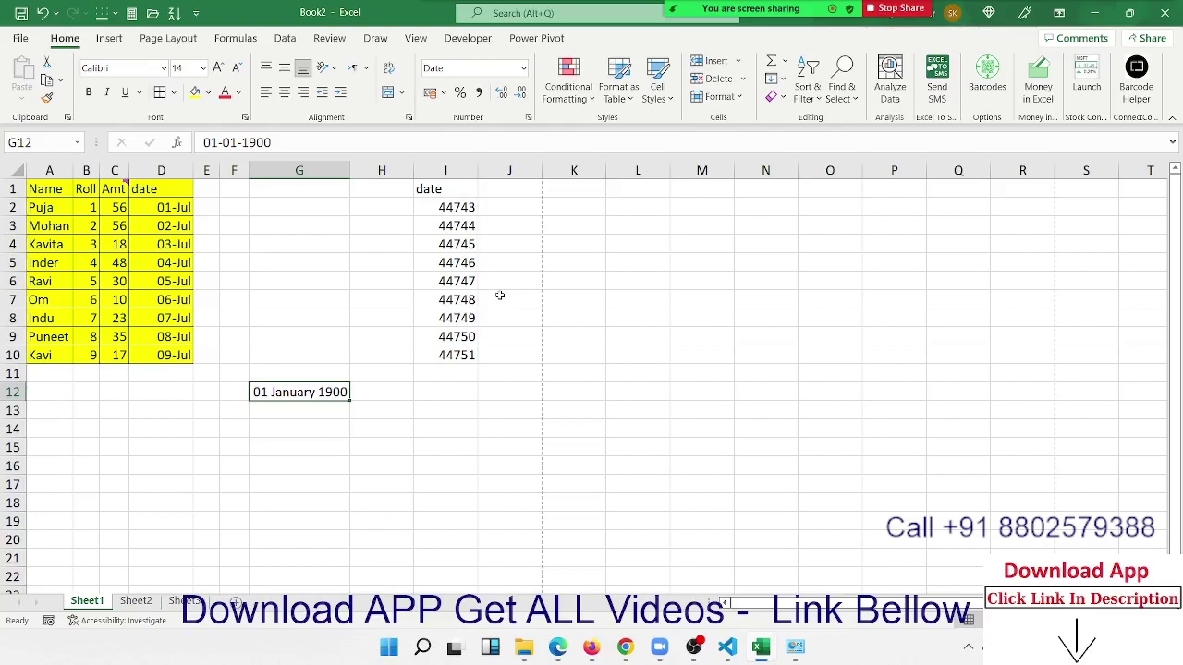
Enter 1 in G14 and format it as Short Date (01-01-1900), then check today's date in the calendar.
key(Left)
key(Down)
key(Right)
key(Down)
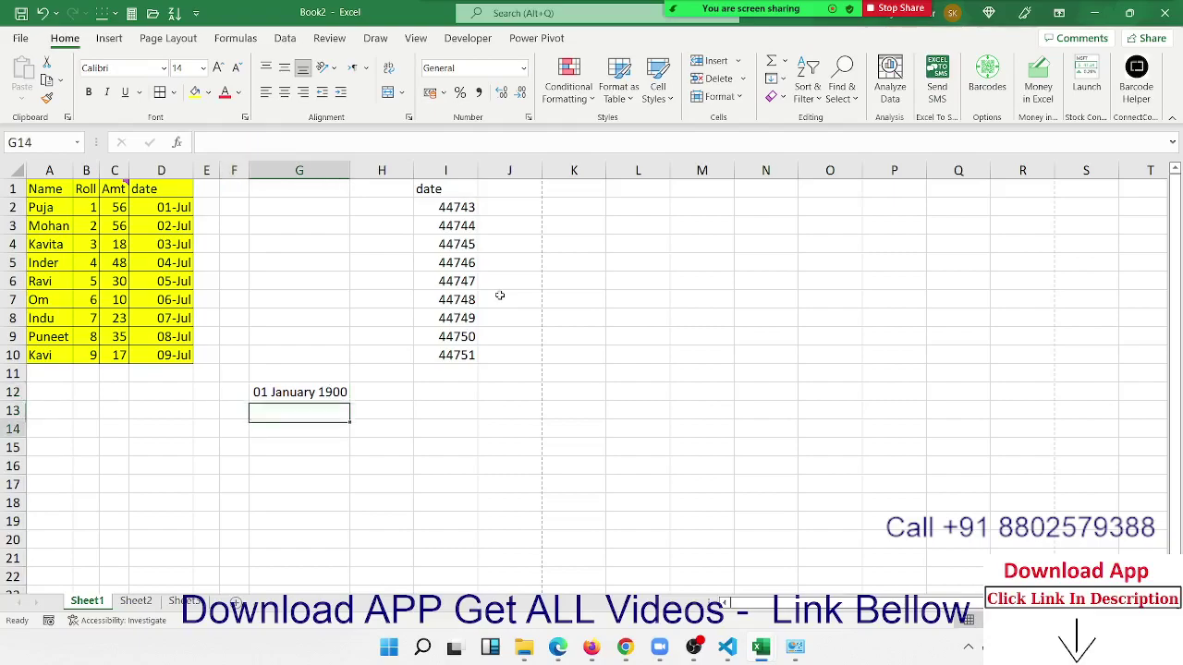
text(1)
key(ctrl+Return)
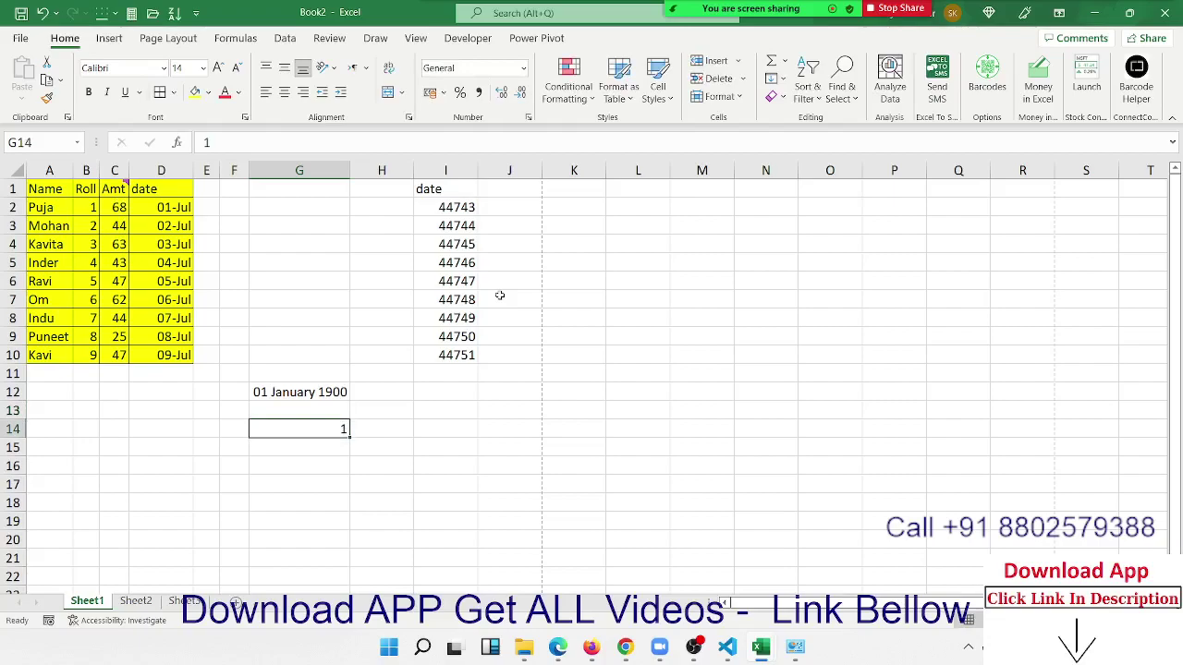
click(523, 67)
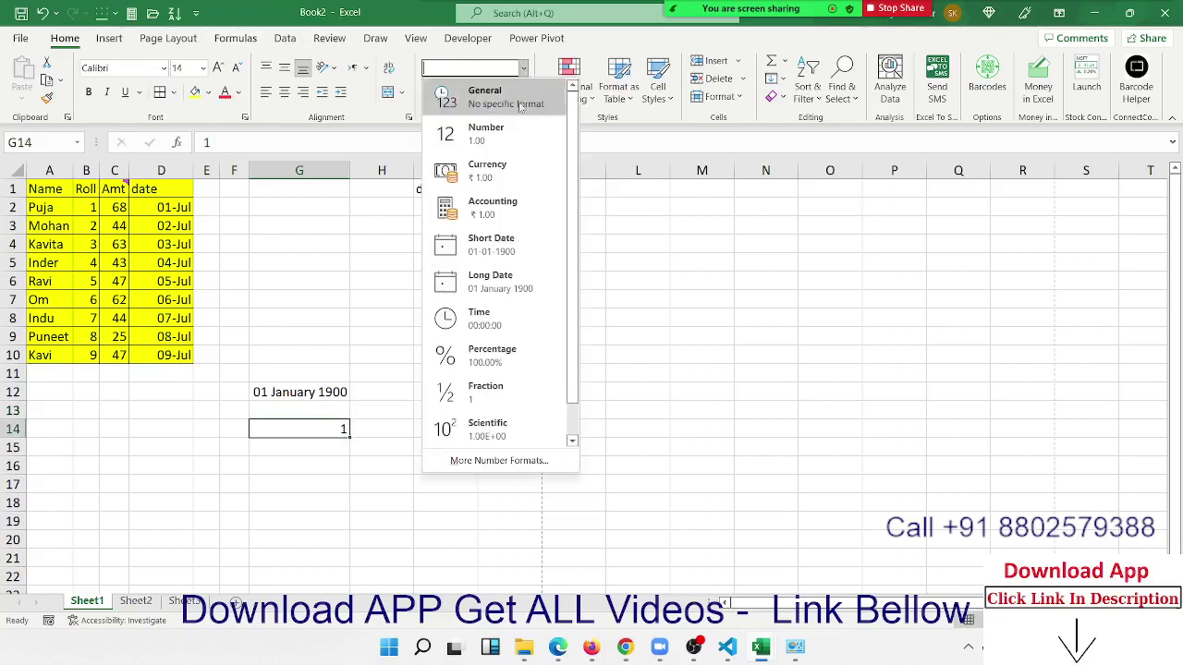
click(519, 250)
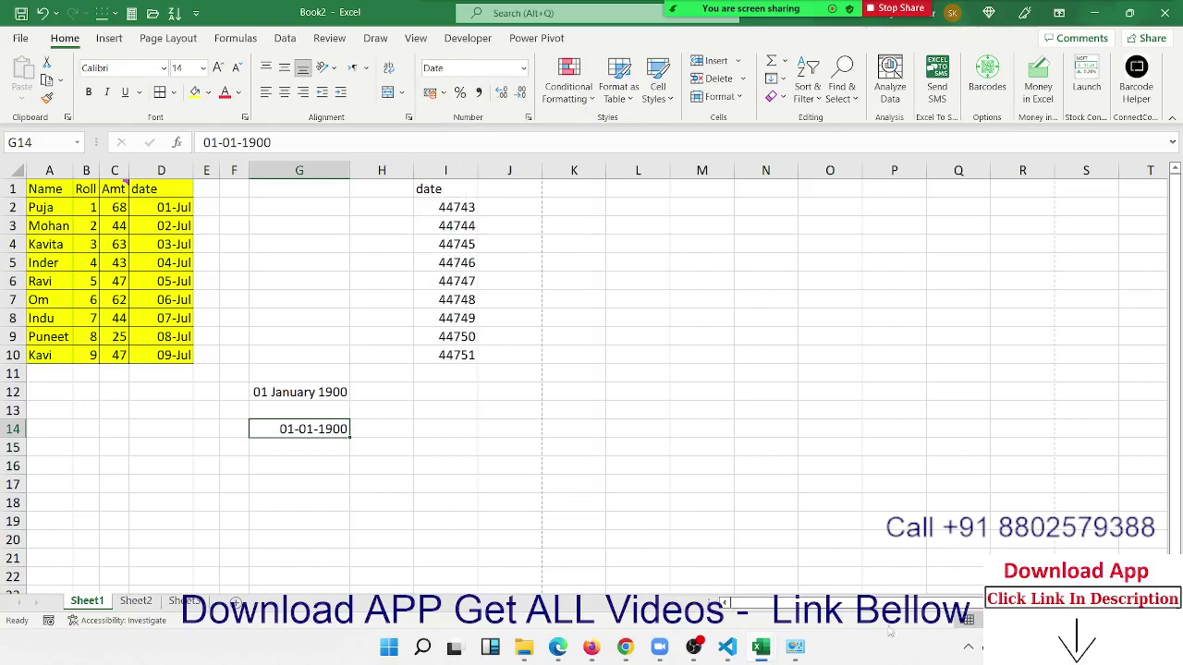
click(1132, 652)
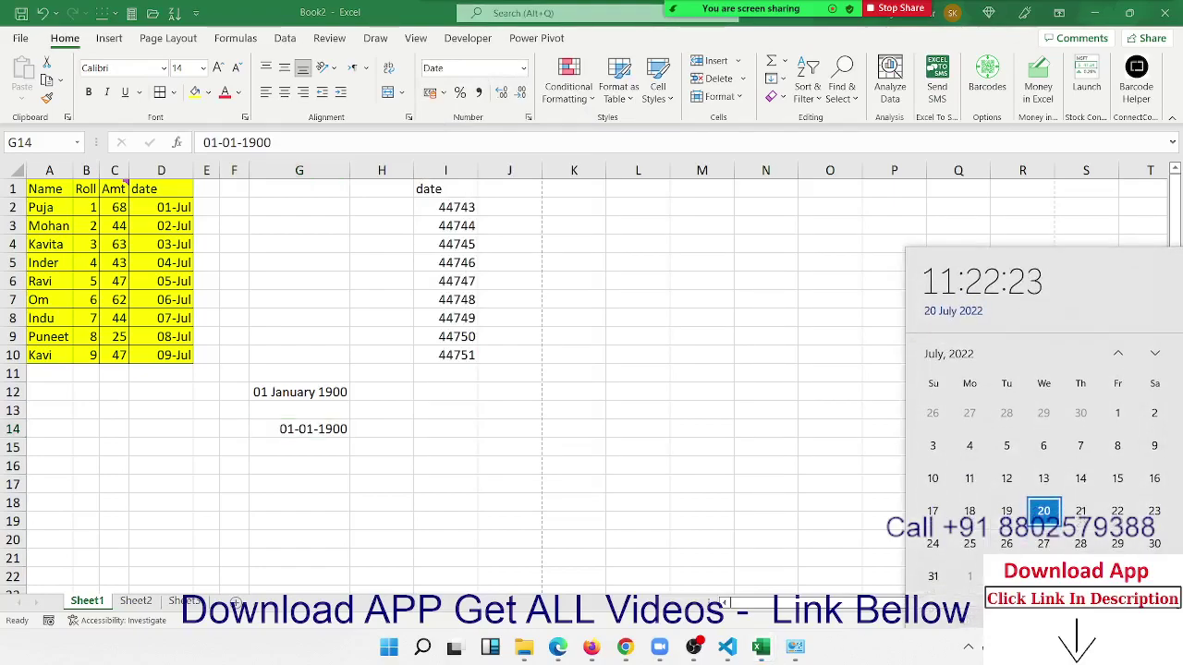
Enter 362, then 367, then 44743 in G14, ending with the date 01-07-2022.
click(793, 318)
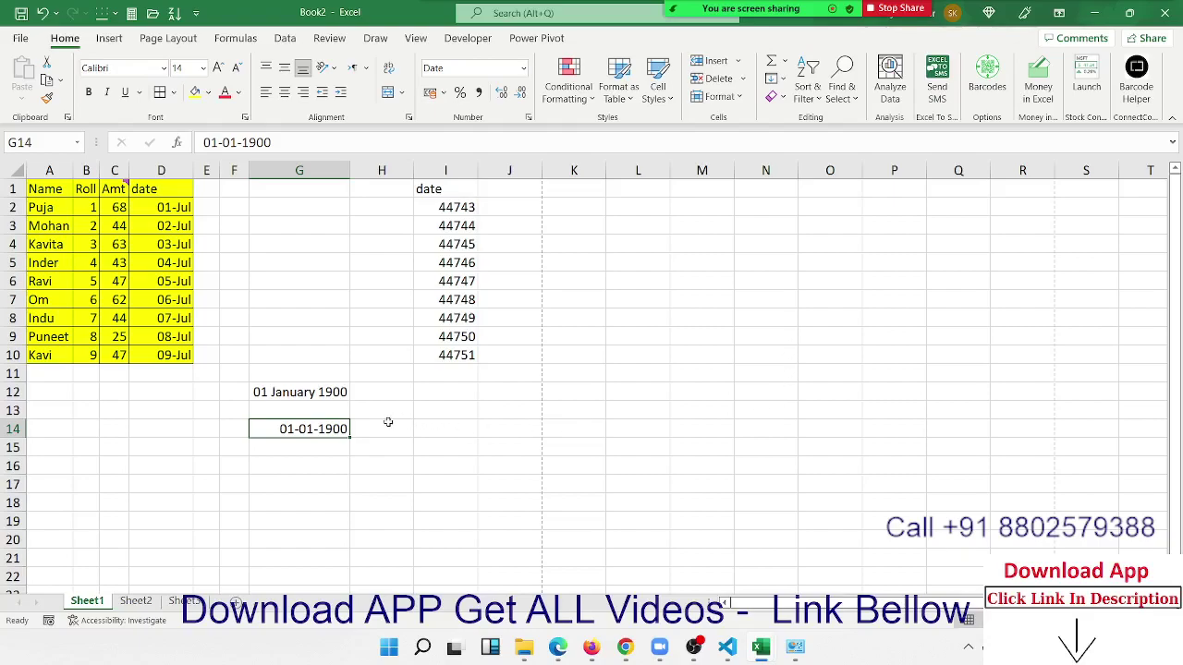
text(362)
key(Return)
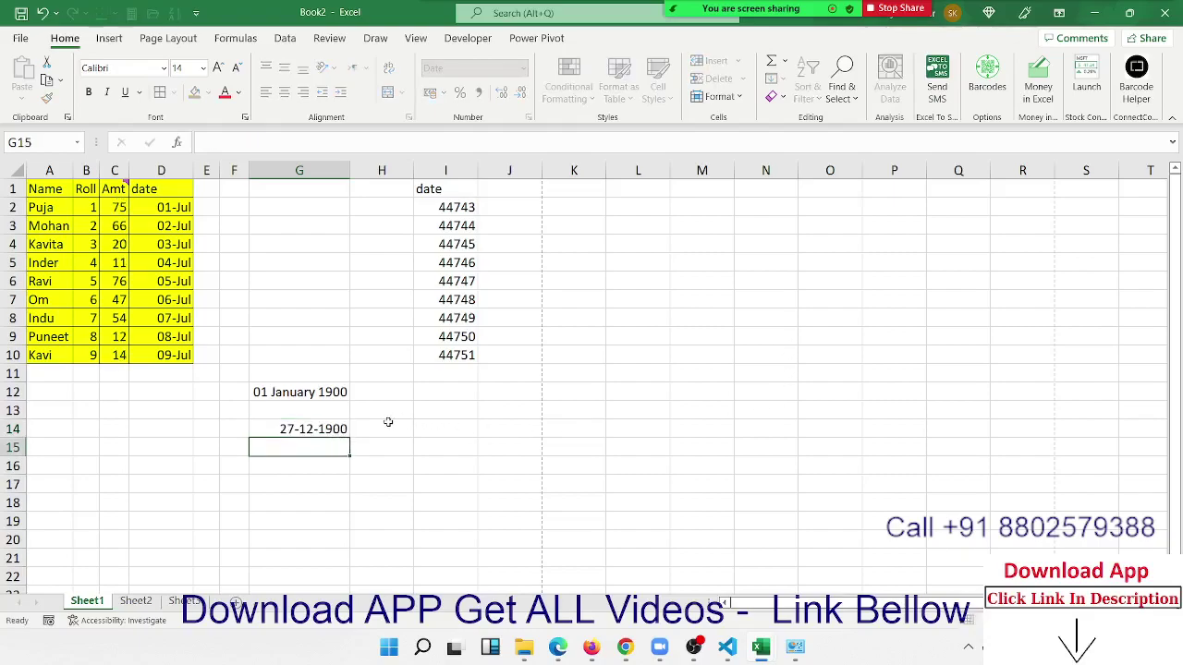
key(Up)
text(36)
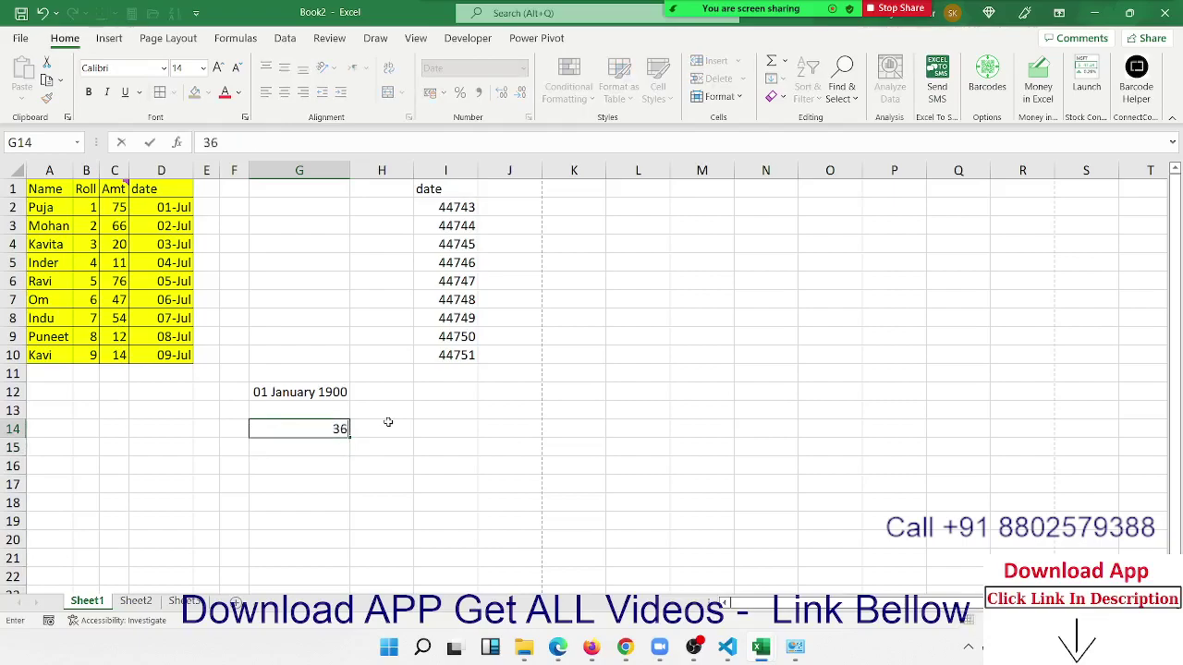
text(7)
key(Return)
key(Up)
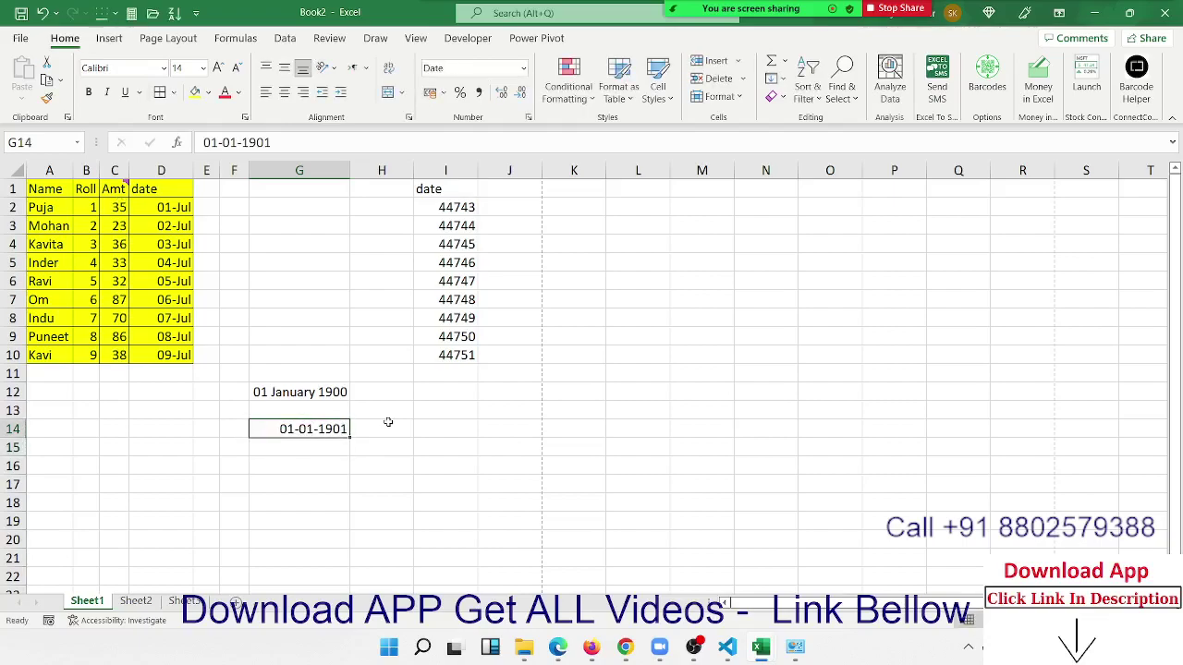
text(44)
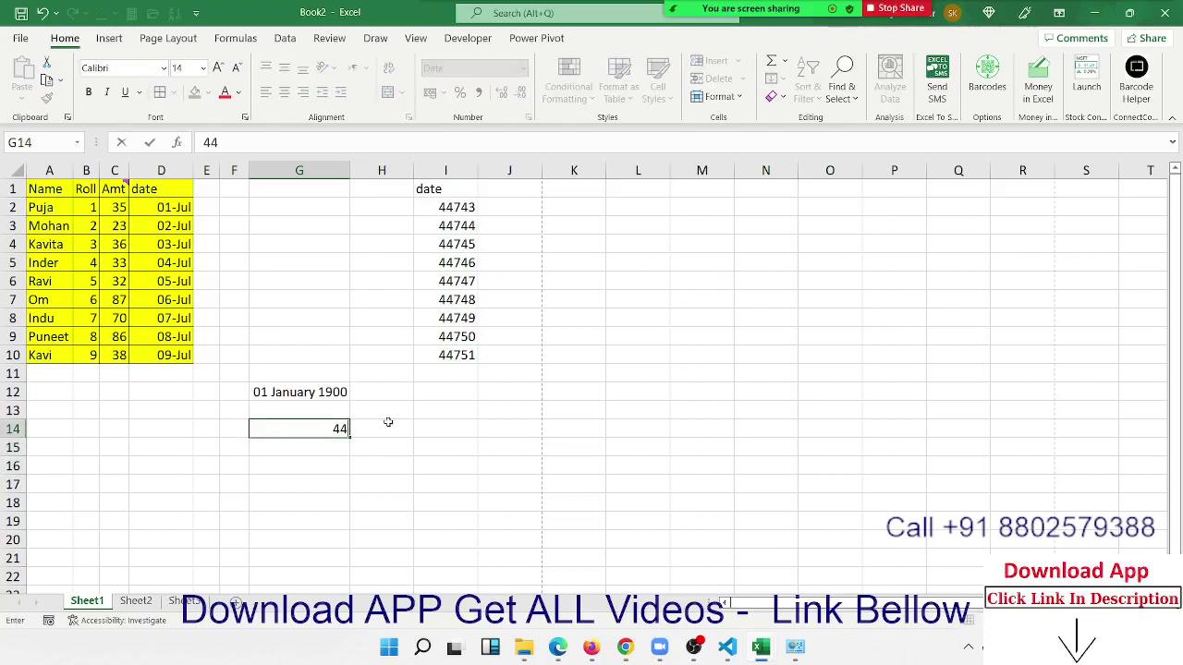
text(743)
key(Return)
key(Up)
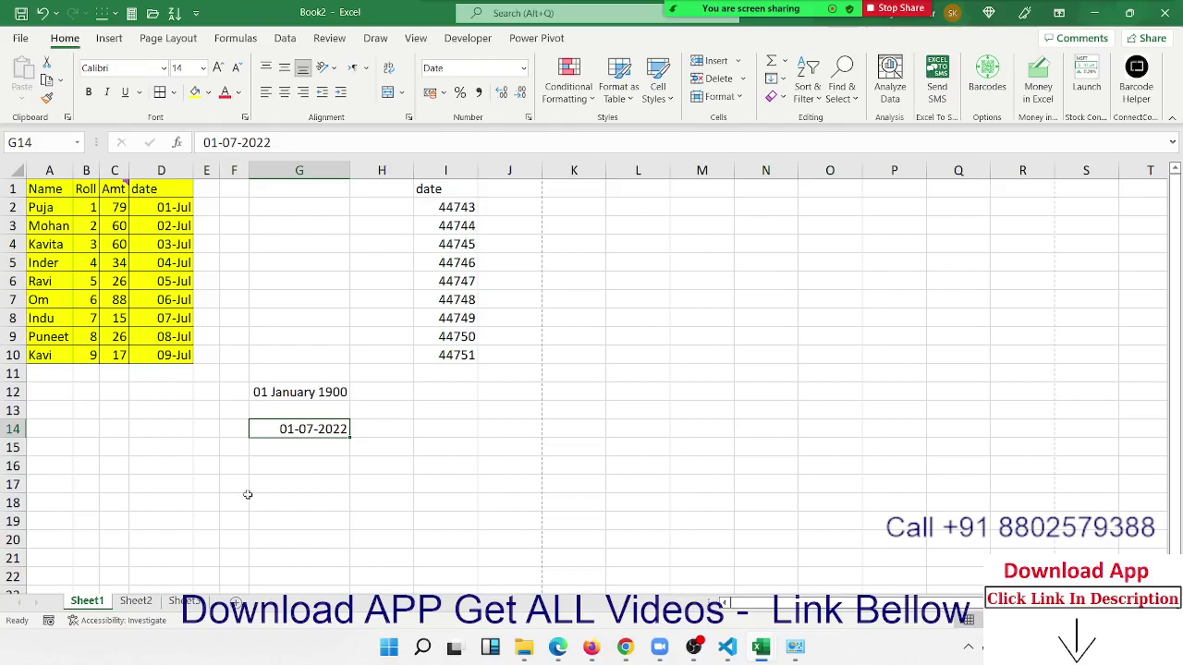
Put the text 12hfgf in H13 and =H13+20 in I13, giving #VALUE!
click(268, 396)
click(268, 424)
drag(279, 431, 397, 415)
text(1)
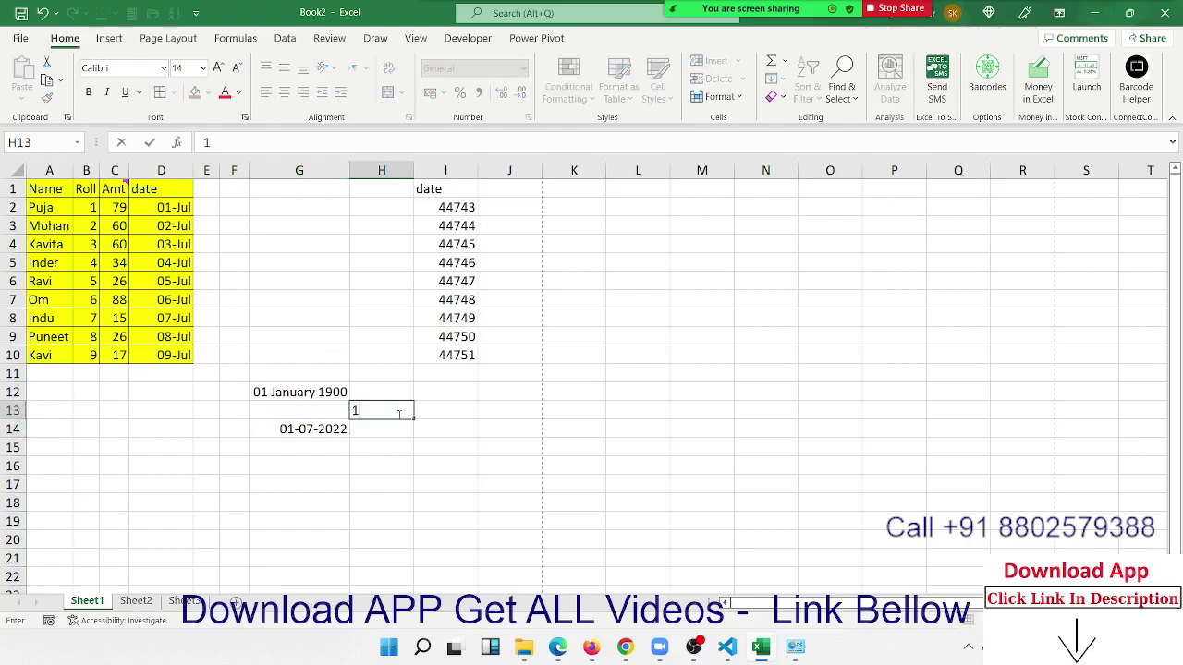
text(2hfgf)
key(Return)
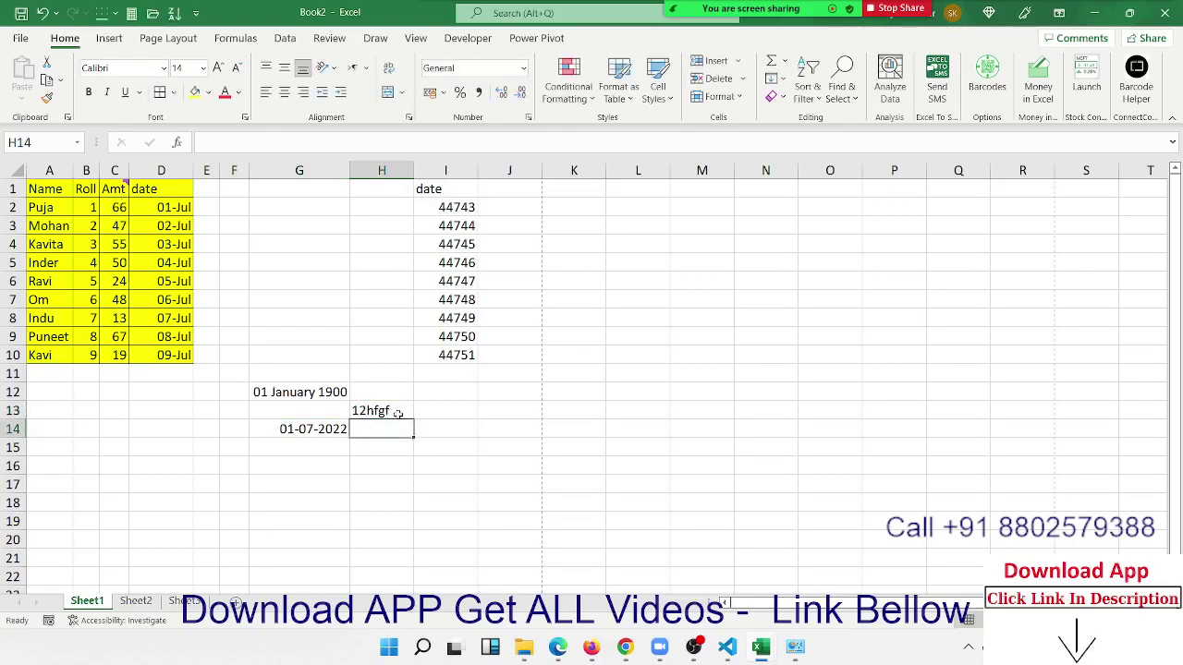
click(398, 413)
key(Right)
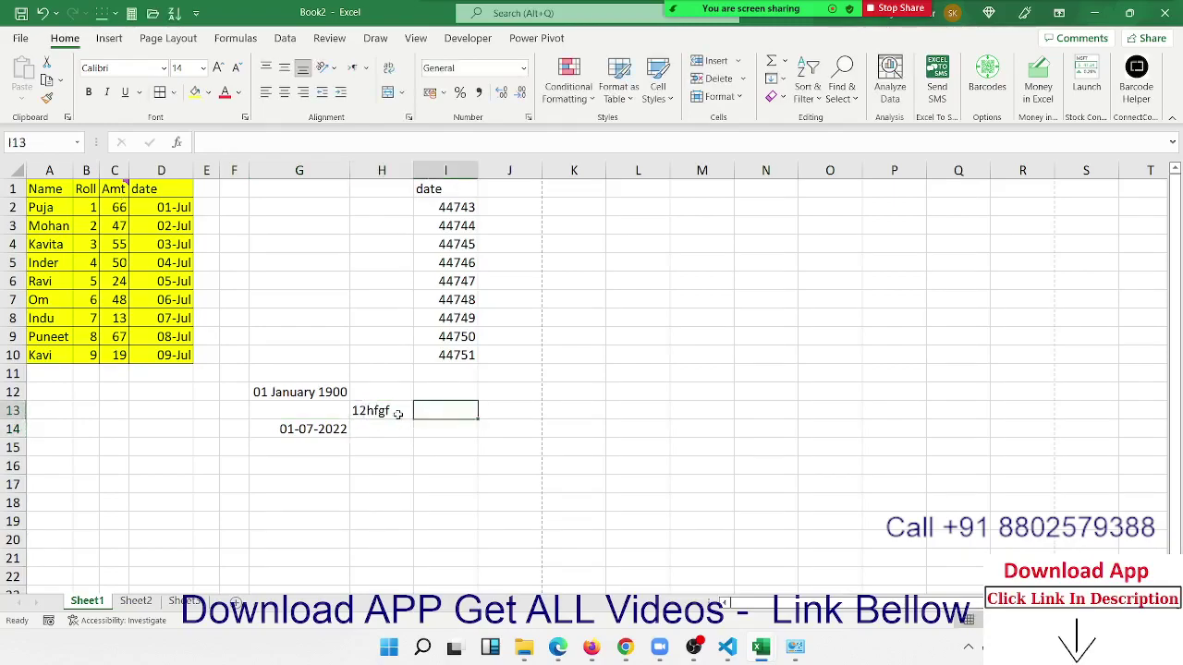
text(=)
click(397, 413)
text(+20)
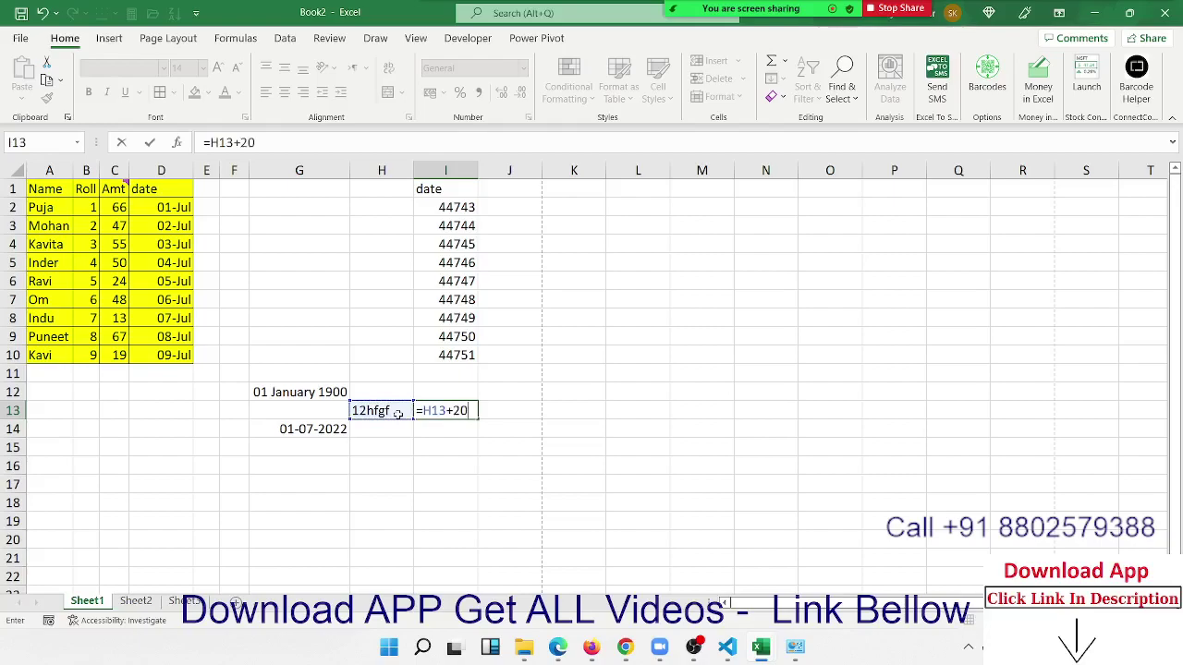
key(Return)
Enter =G12+20 in H12 so it shows 21 January 1900.
key(Up)
key(Up)
key(Left)
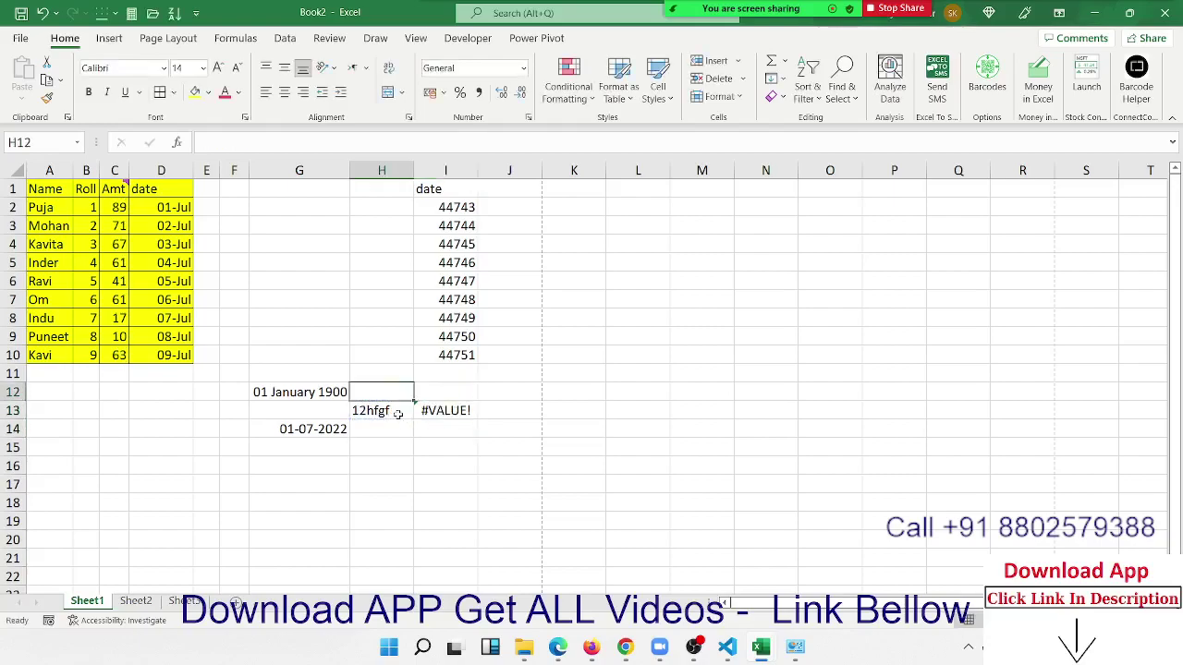
text(=)
key(Left)
text(+2)
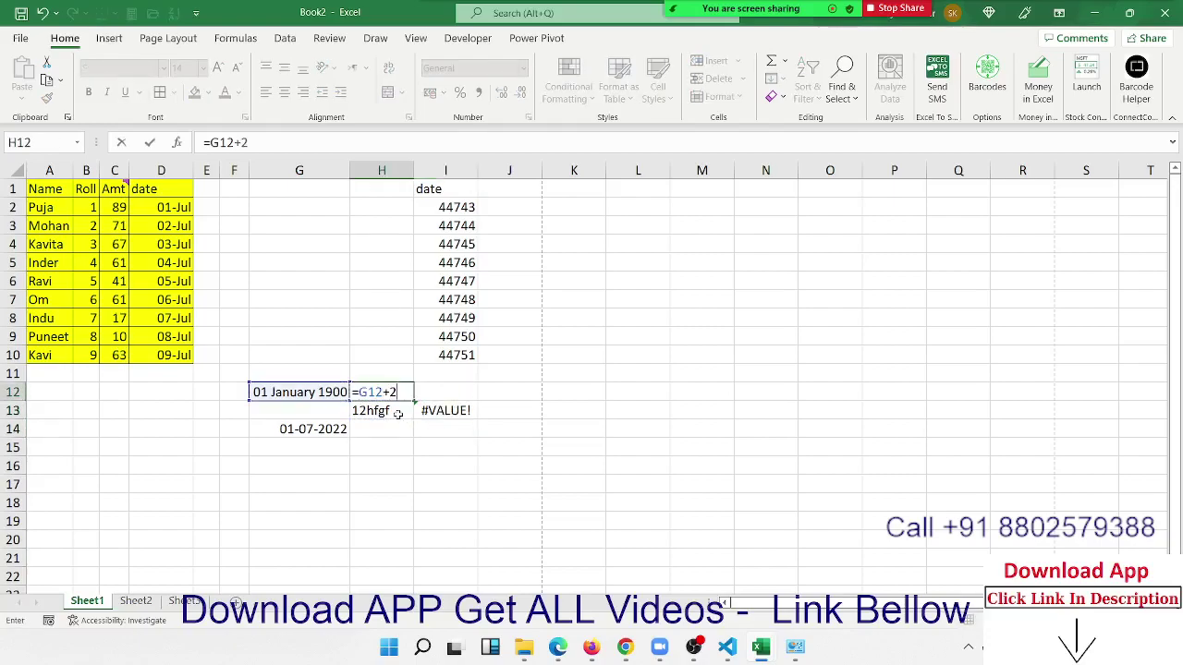
text(0)
key(Return)
Show G12 and H12 as serial numbers with Ctrl+Shift+~, undoing each to restore the dates.
key(Up)
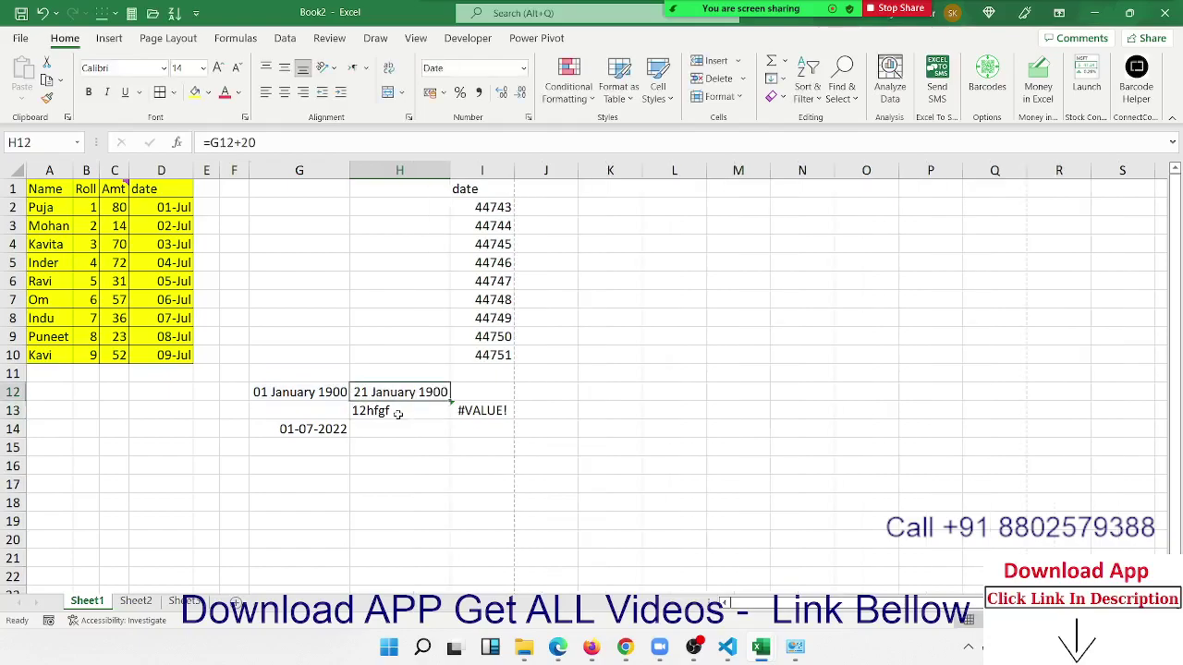
key(Left)
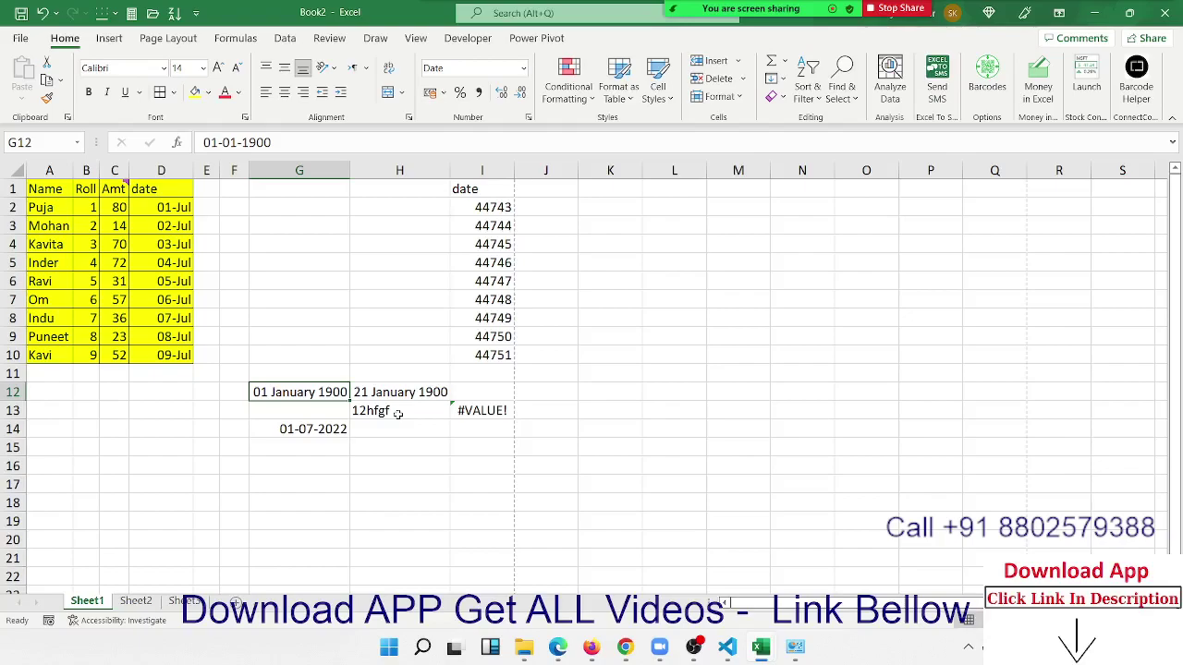
key(ctrl+shift+grave)
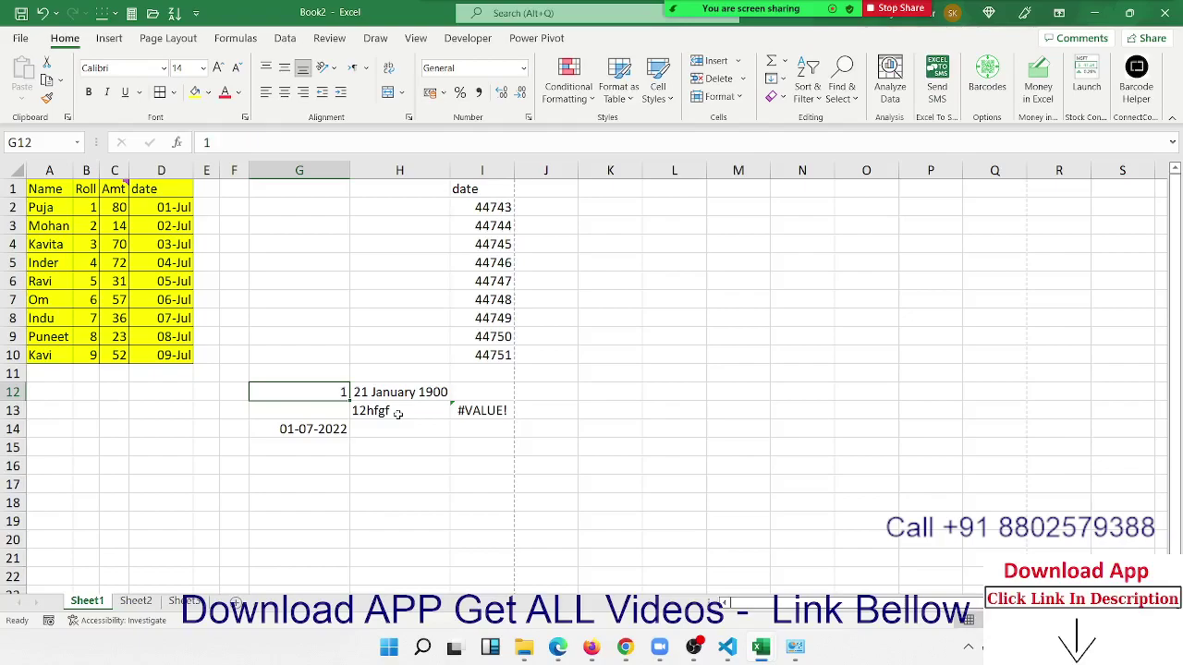
key(ctrl+z)
key(Right)
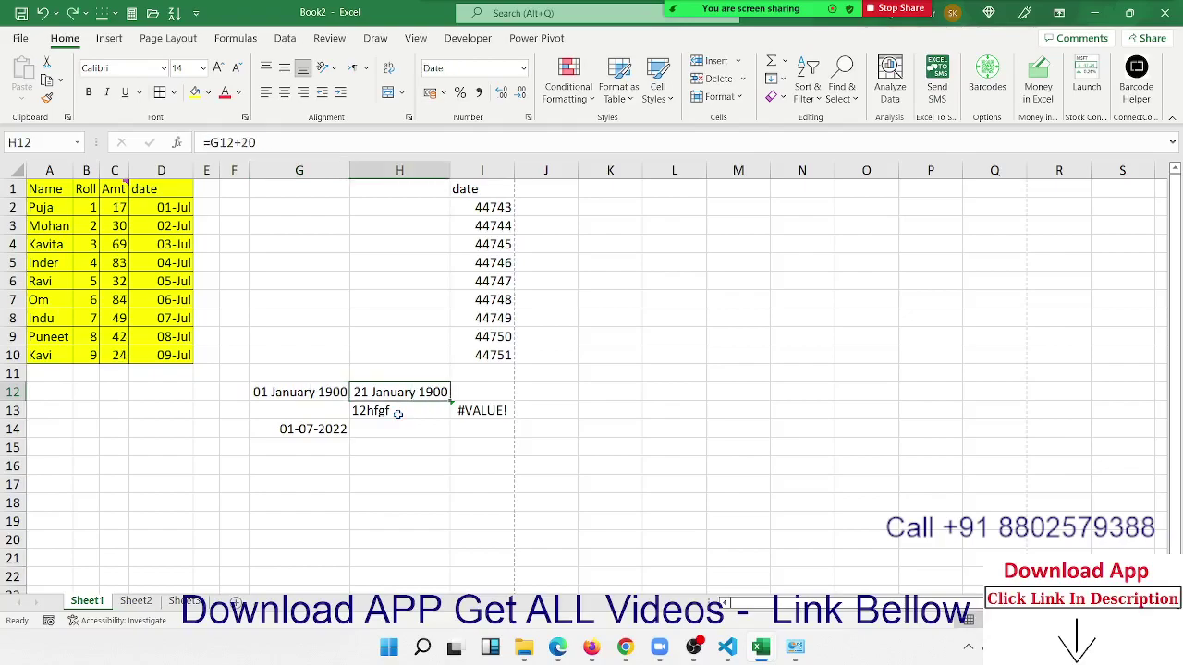
key(ctrl+shift+grave)
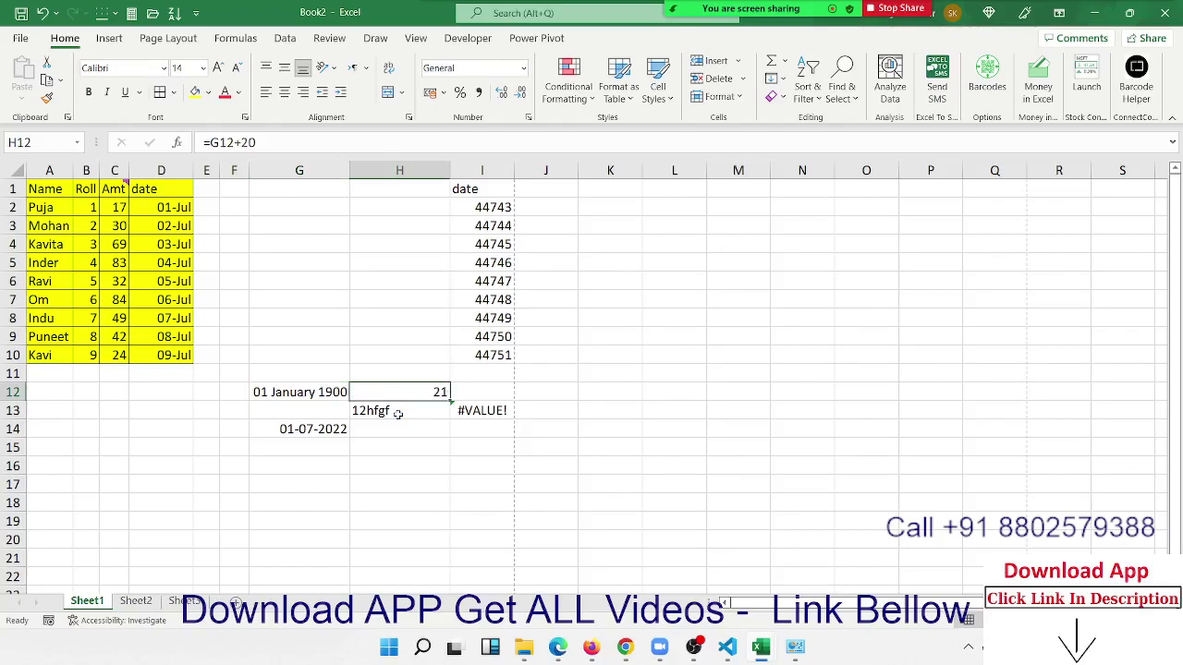
key(ctrl+z)
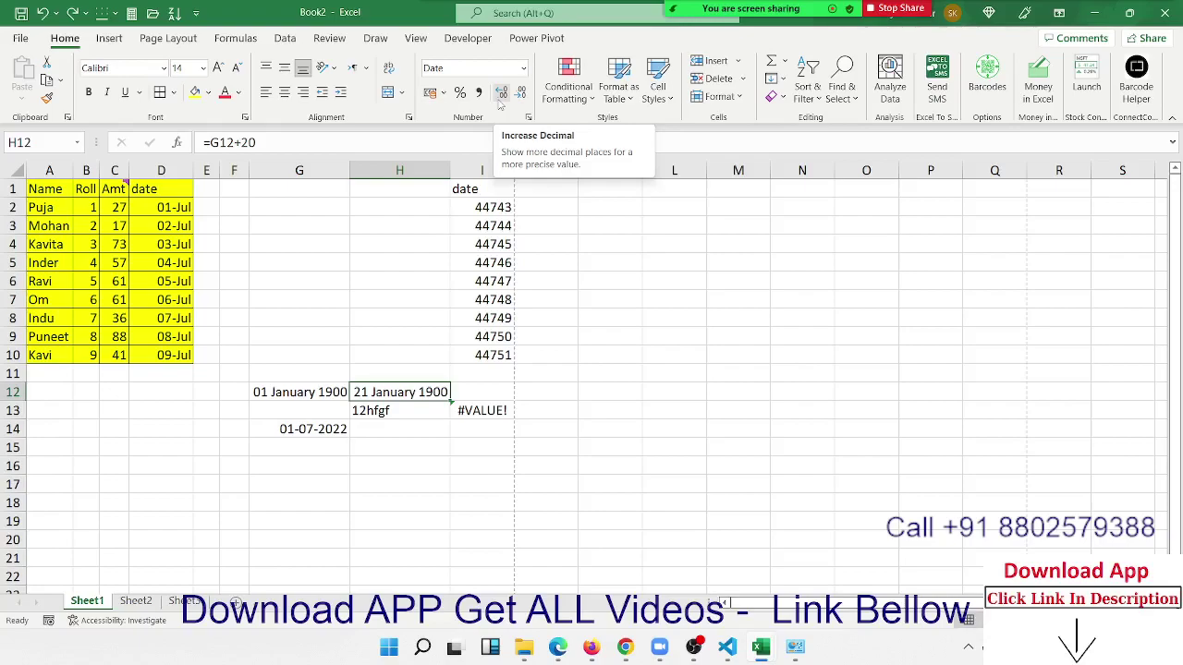
Copy dates D1:D10 and Paste Special them into J1 as values and number formats (01-Jul to 09-Jul).
drag(155, 355, 155, 191)
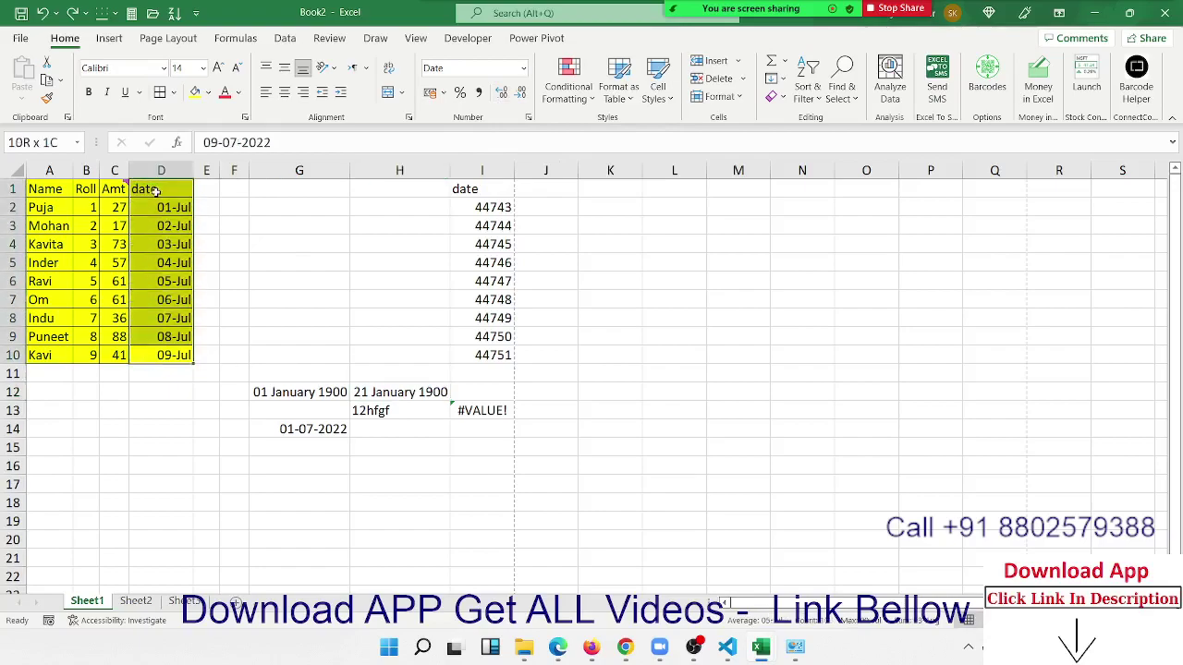
key(ctrl+c)
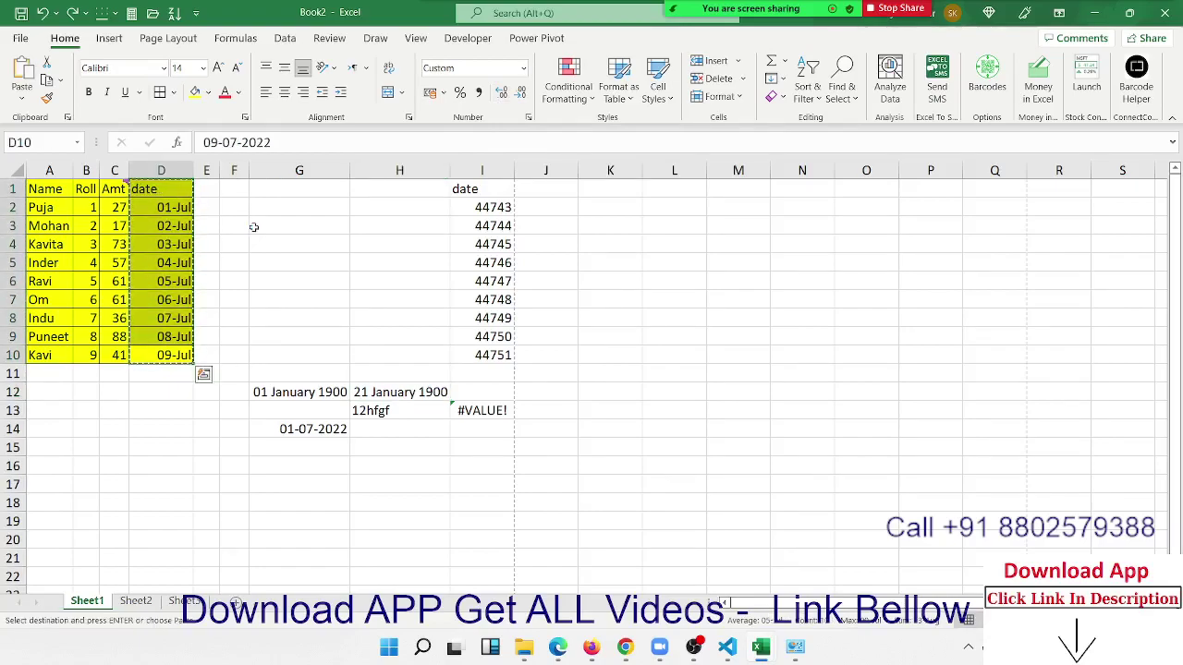
click(554, 189)
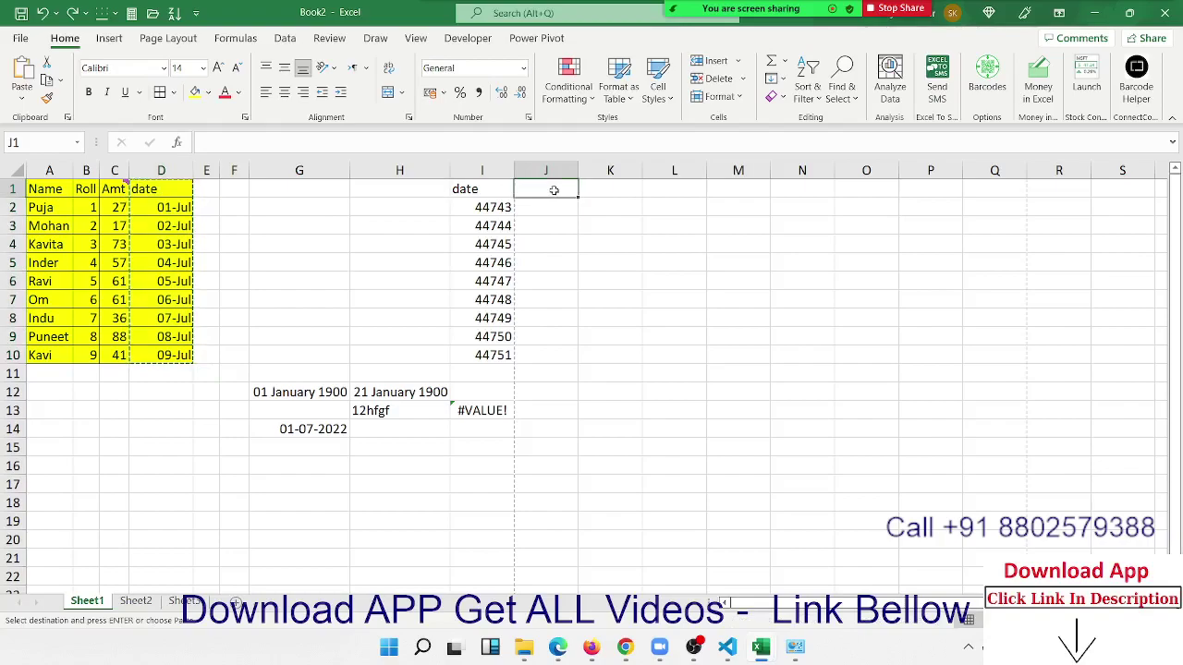
right_click(554, 189)
click(591, 290)
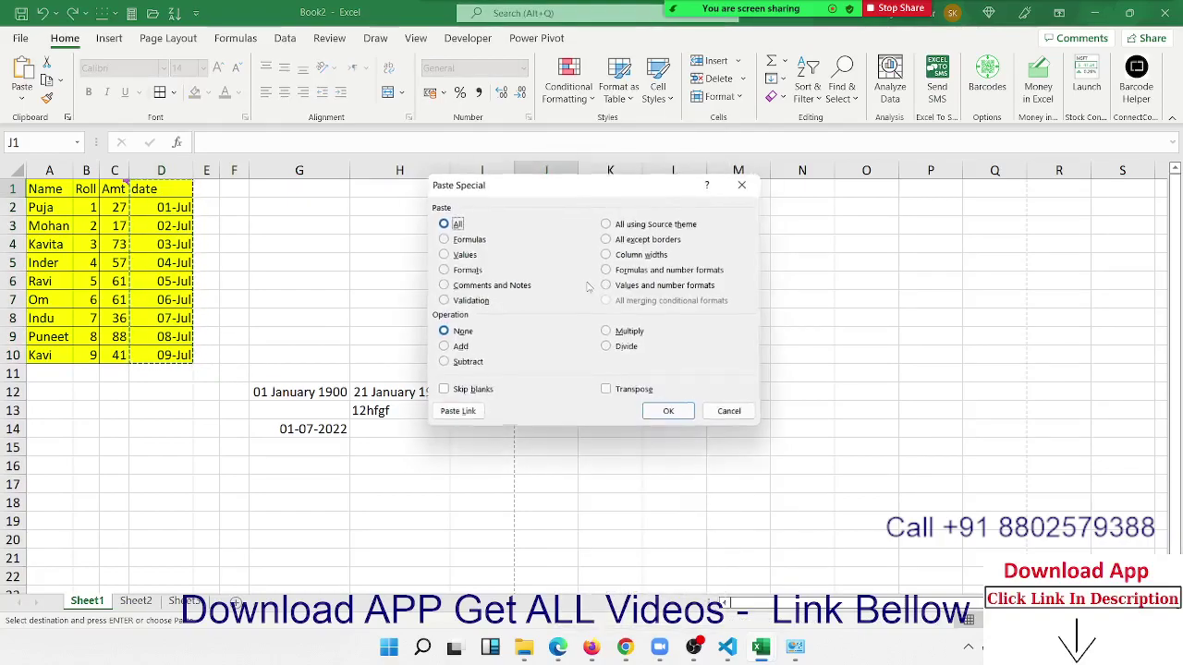
drag(564, 197, 778, 176)
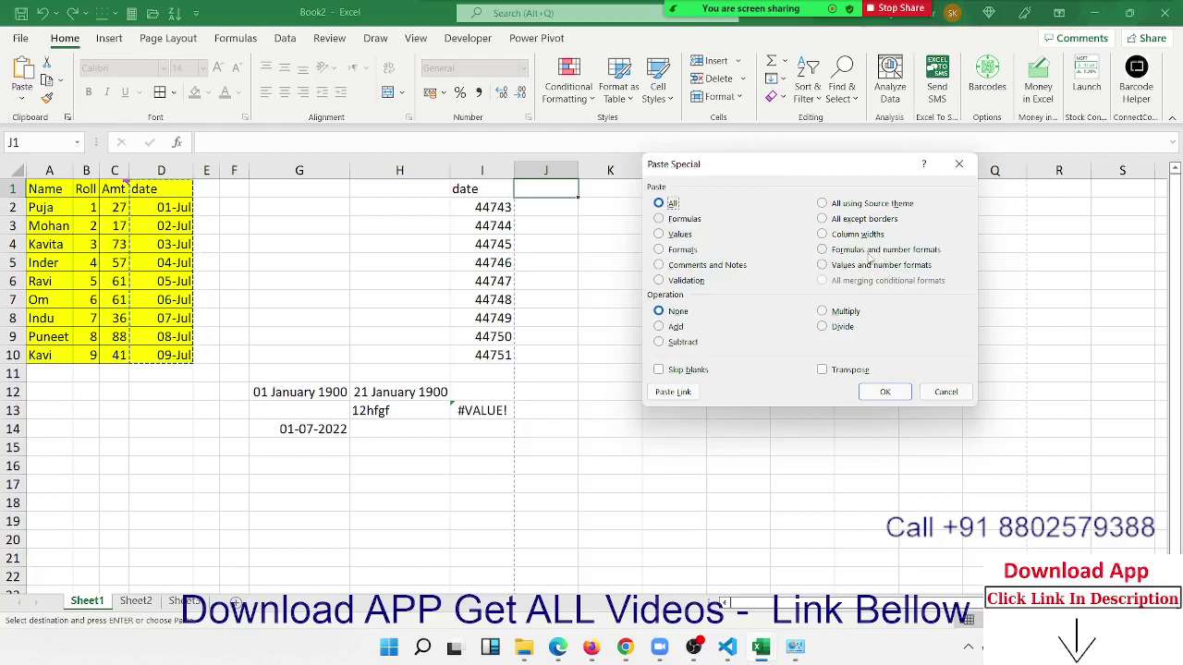
click(897, 266)
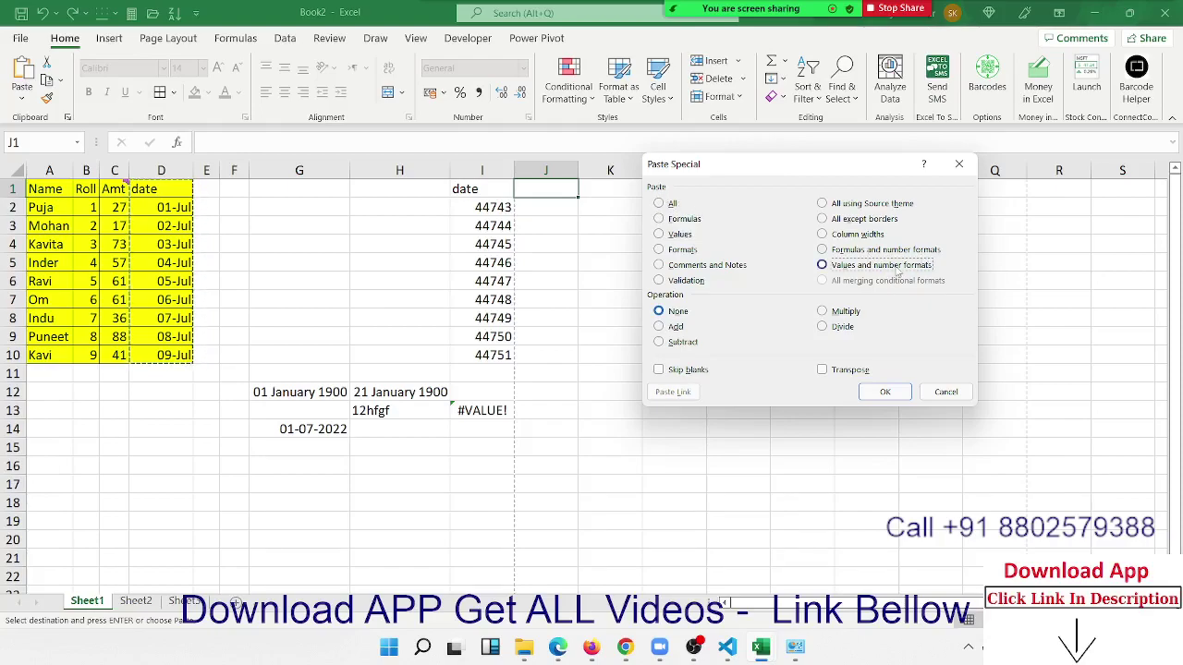
click(880, 392)
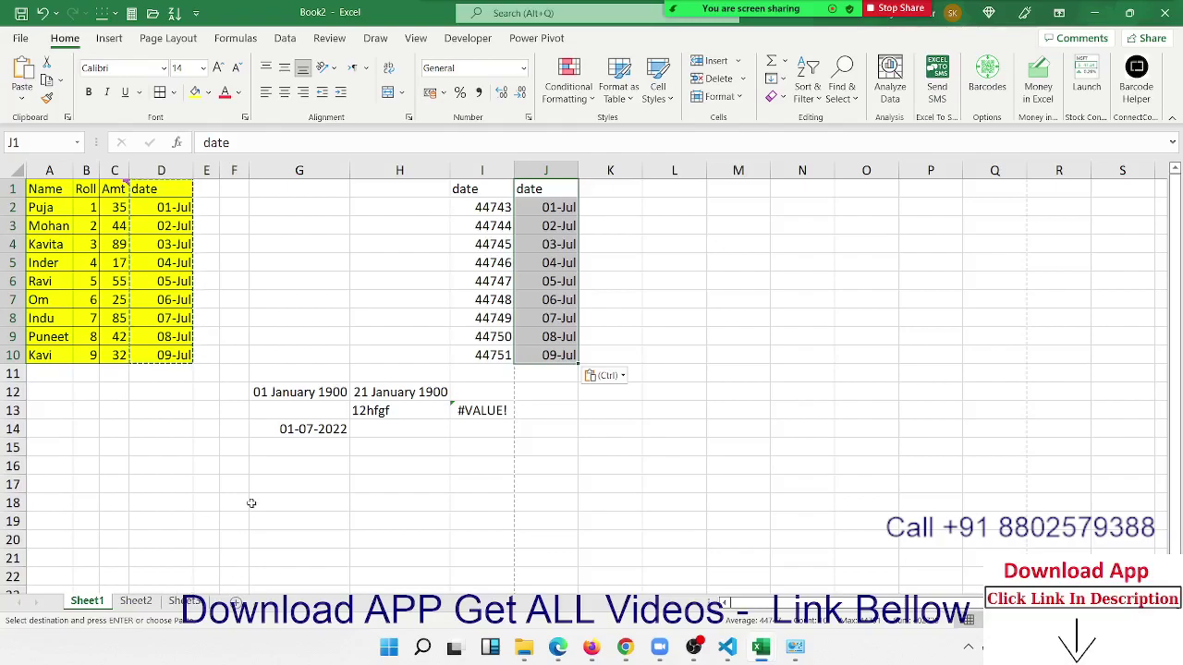
scroll(250, 499, down, 3)
scroll(251, 493, down, 3)
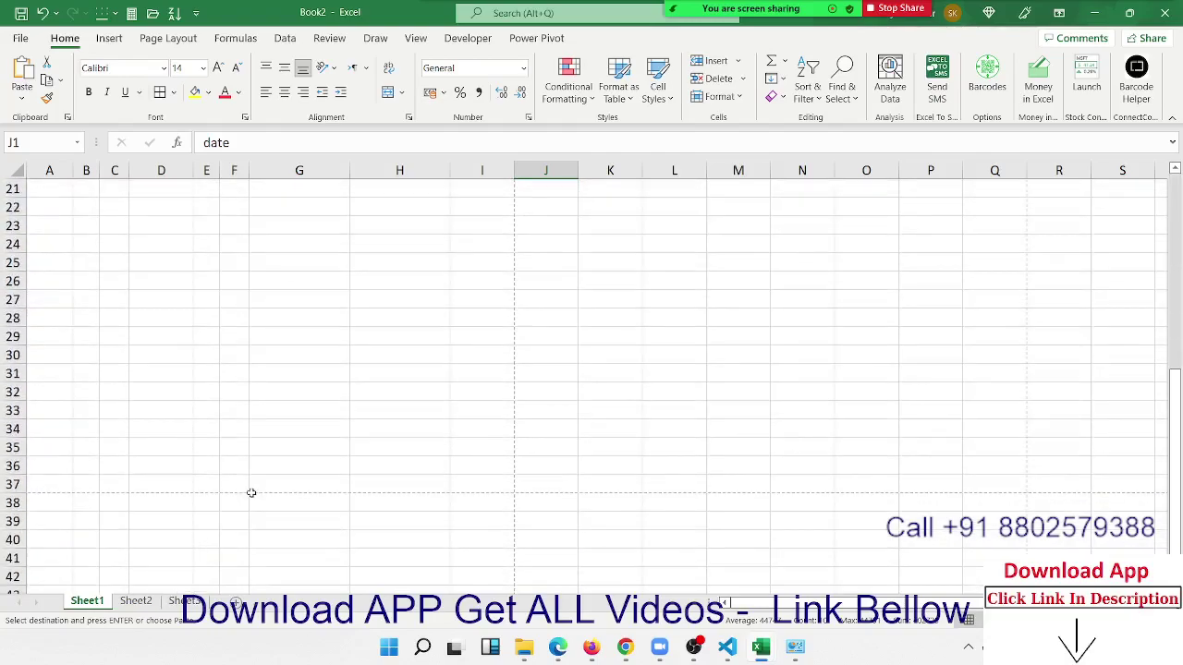
Enter 20 in G25 and 30 in H25.
click(336, 258)
text(20)
key(Tab)
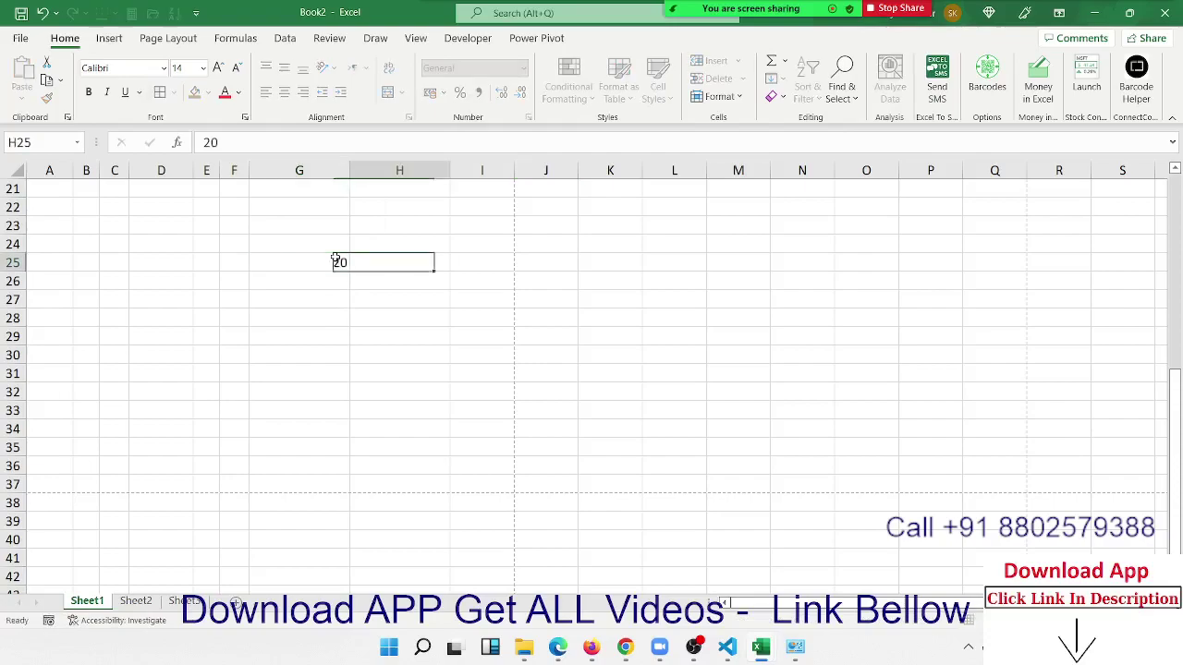
text(30)
key(Return)
key(Up)
Try =G25+H25 in I25 showing 50, then clear it.
key(Right)
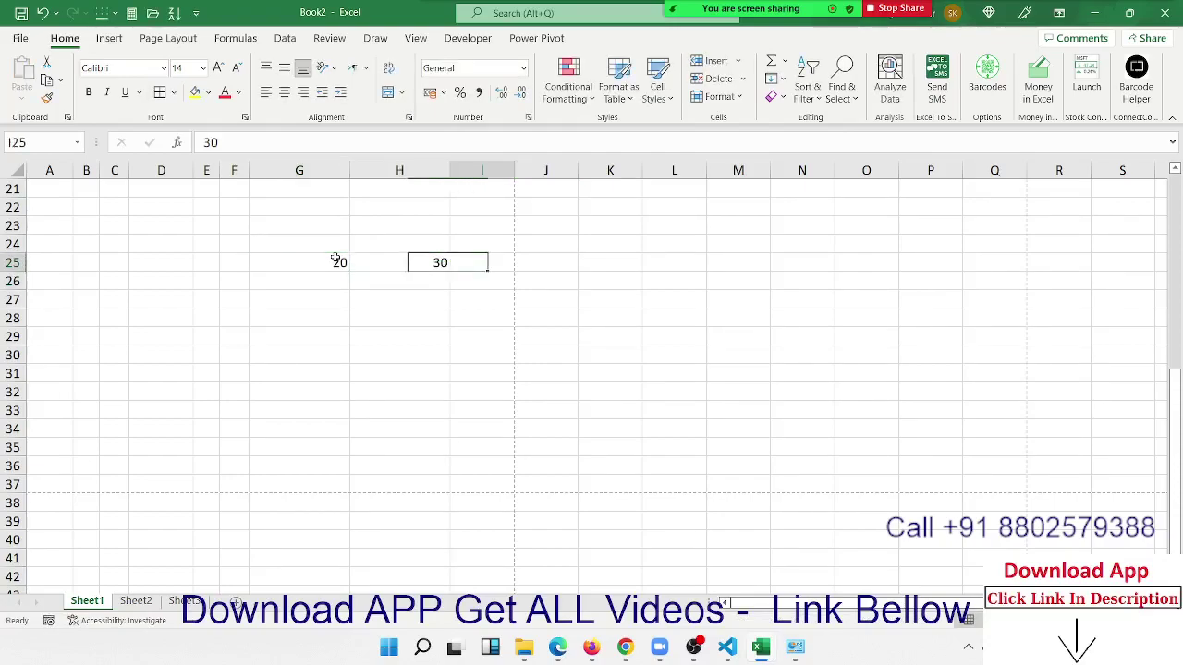
text(=)
click(336, 259)
text(+)
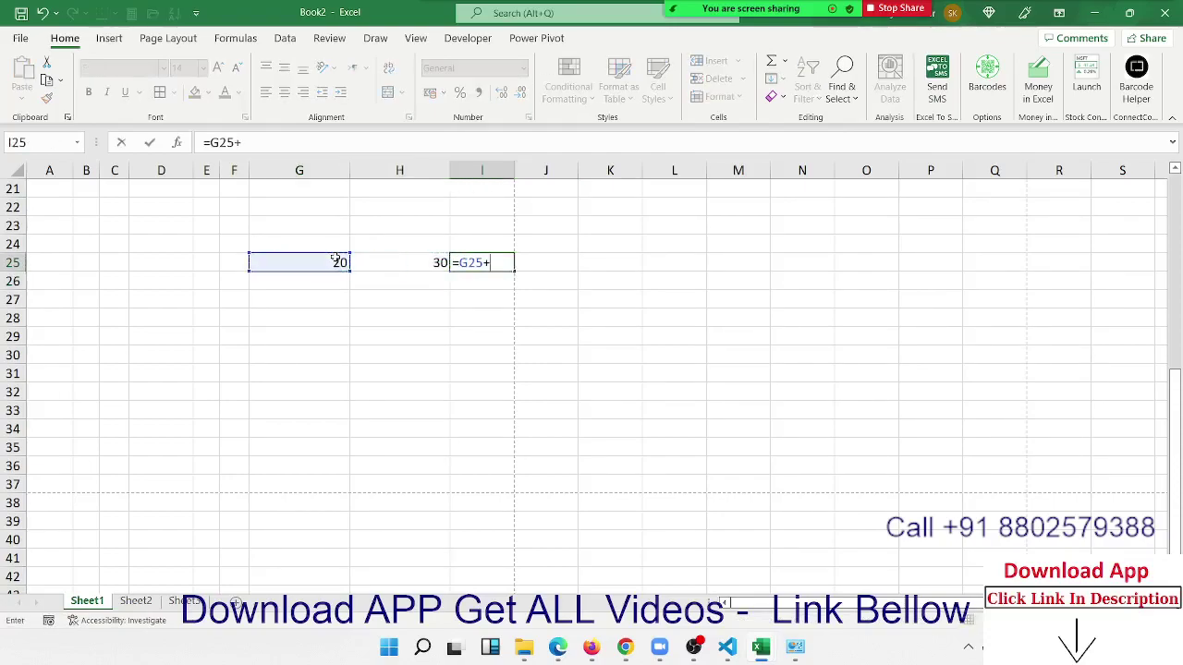
key(Left)
key(Return)
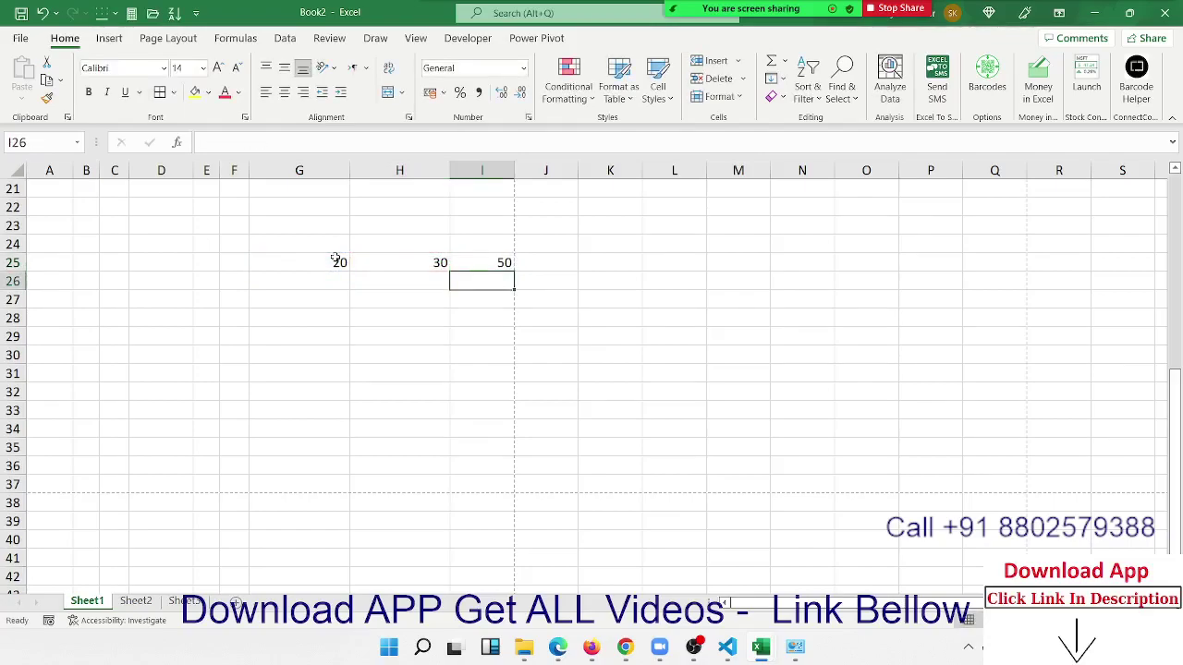
key(Up)
key(Delete)
key(Left)
key(Left)
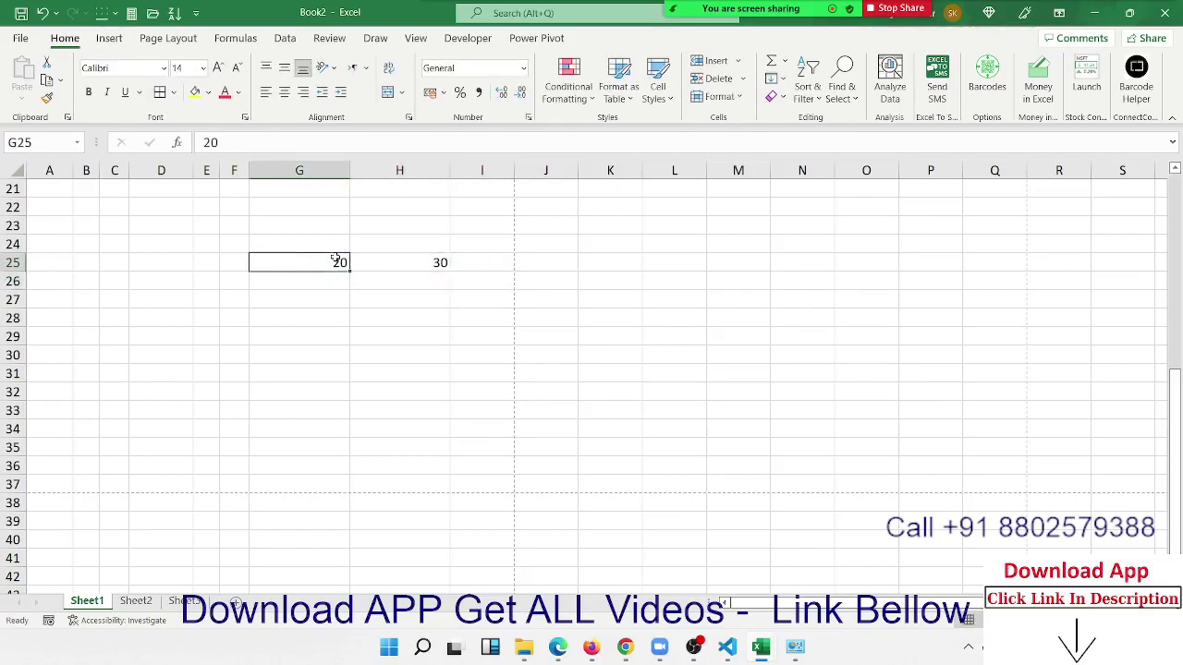
Copy G25 and Paste Special Add it into H25, making 50.
key(ctrl+c)
right_click(391, 264)
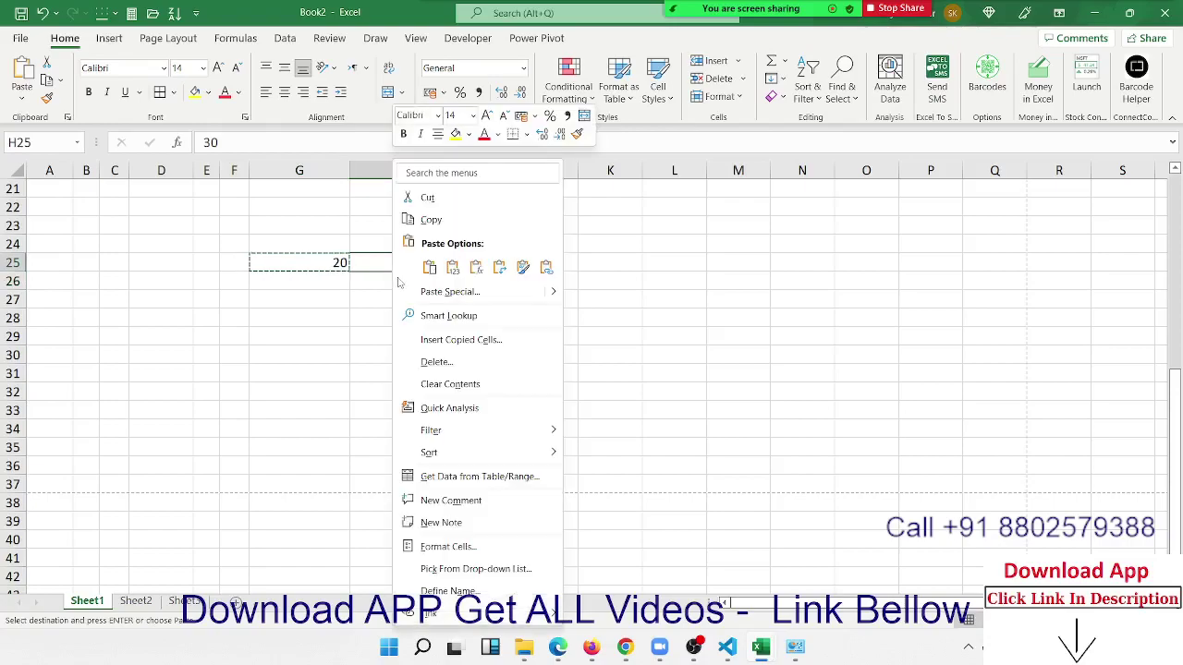
click(444, 291)
mouse_move(427, 188)
mouse_down()
mouse_move(741, 157)
mouse_move(843, 116)
mouse_up()
click(699, 269)
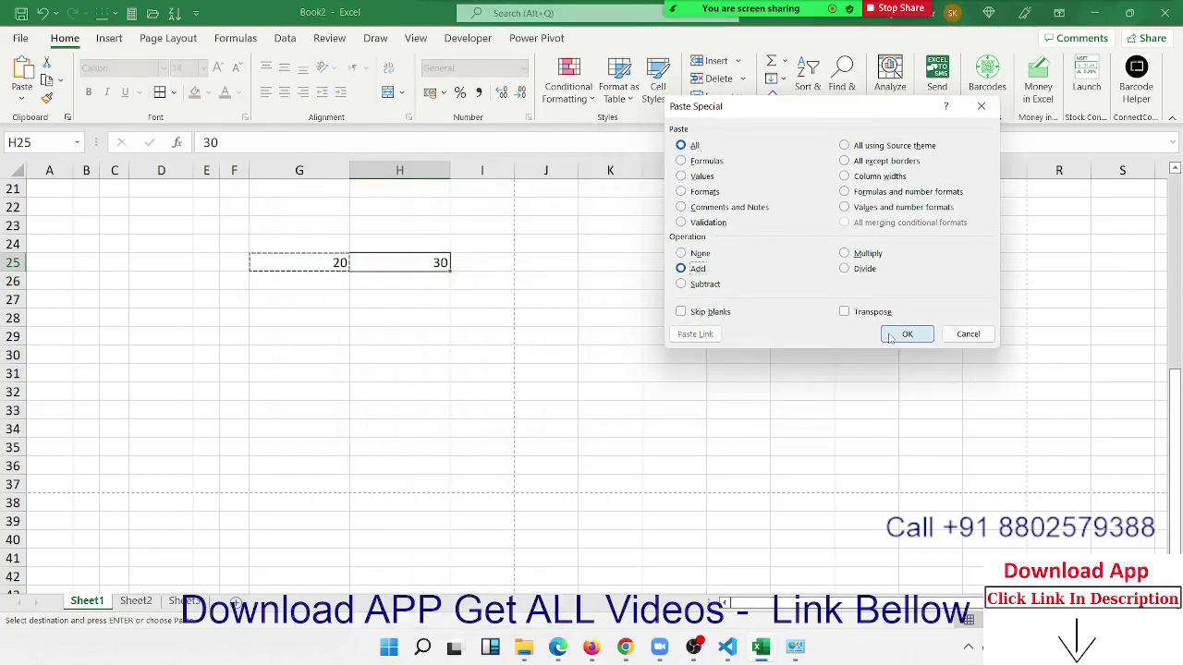
click(891, 336)
Paste Special Multiply the copied 20 into H25, making 1000.
right_click(412, 266)
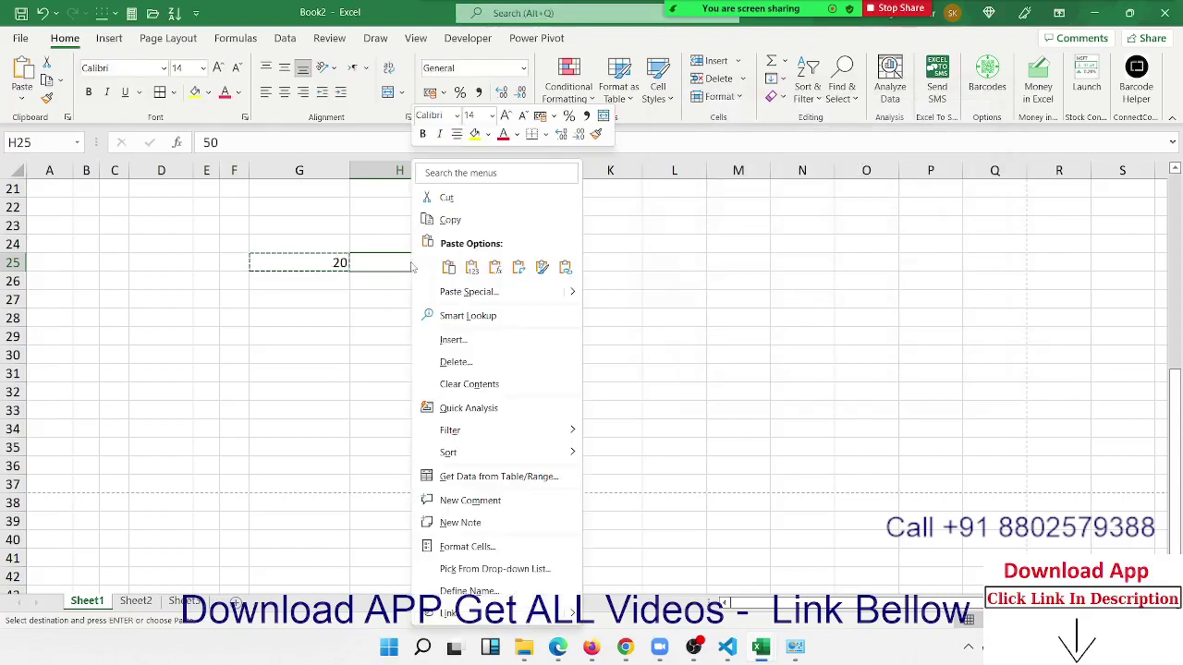
click(469, 291)
drag(470, 193, 789, 139)
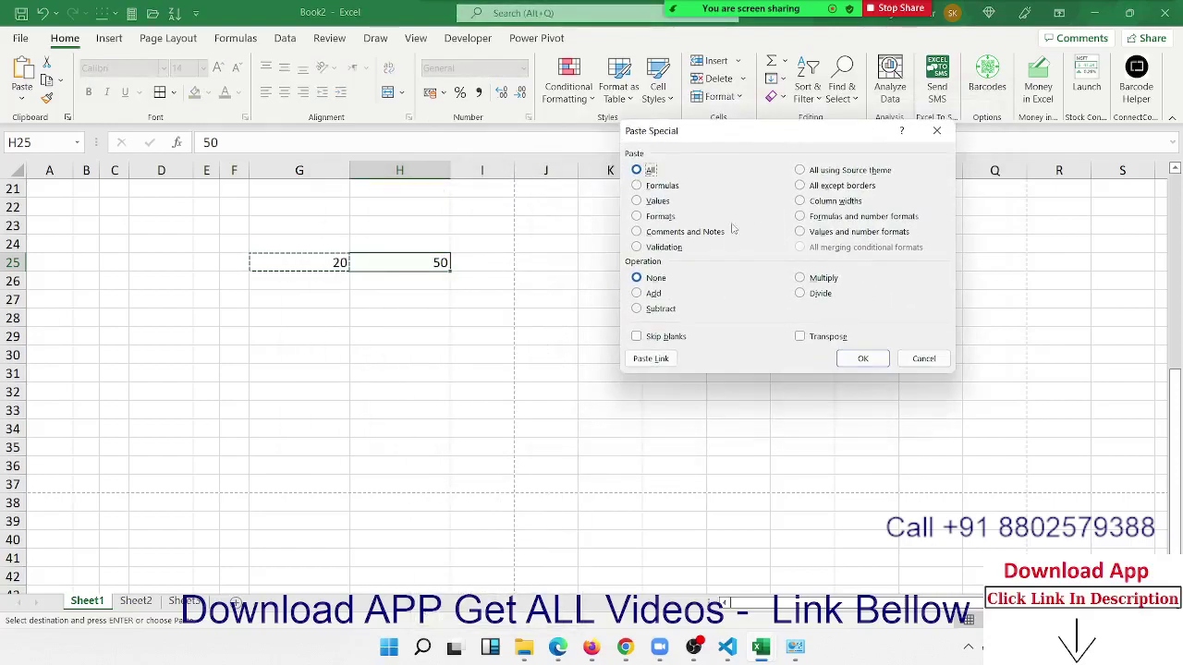
click(821, 278)
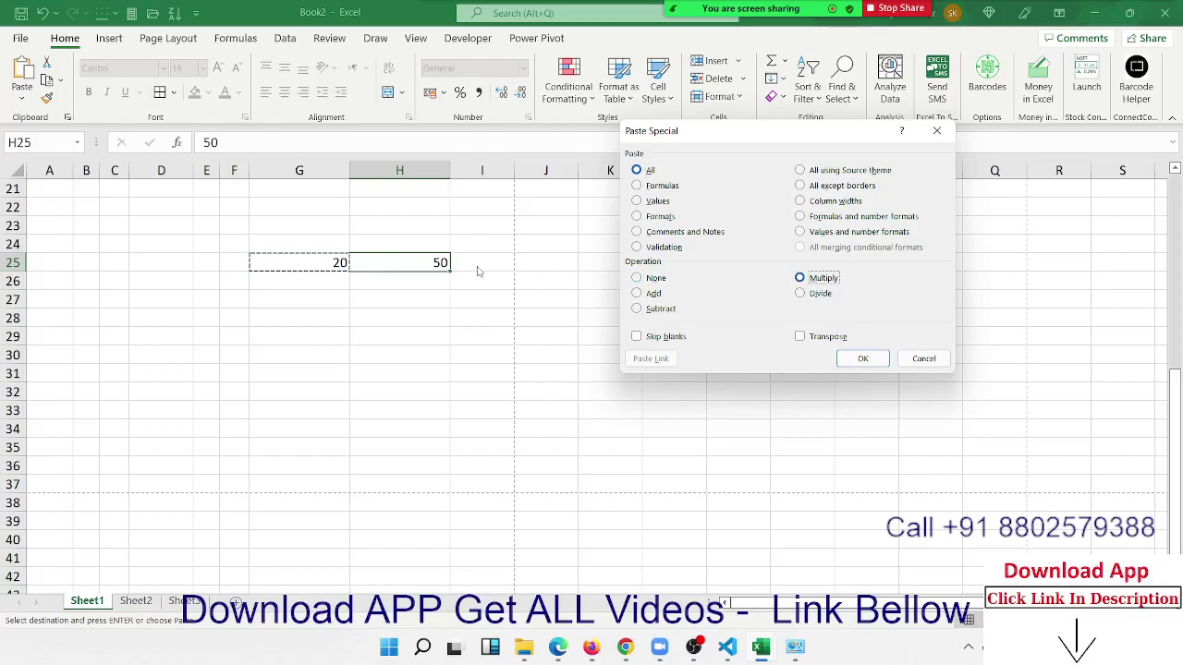
click(865, 359)
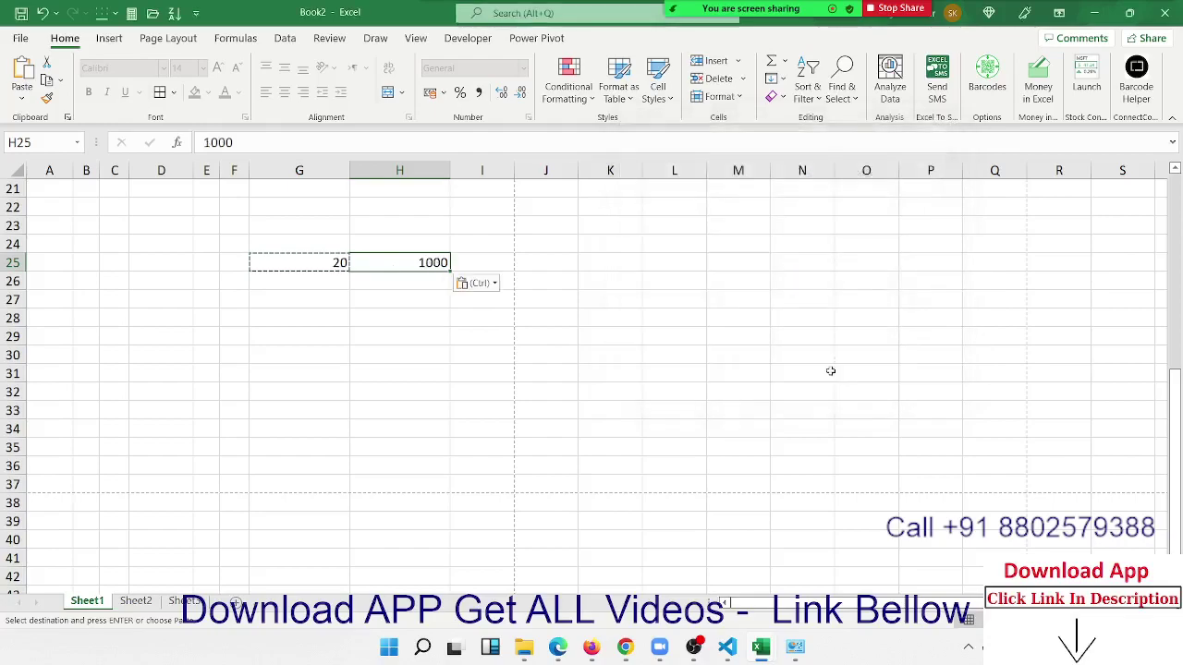
Paste Special Subtract the copied 20 from H25, making 980.
right_click(431, 272)
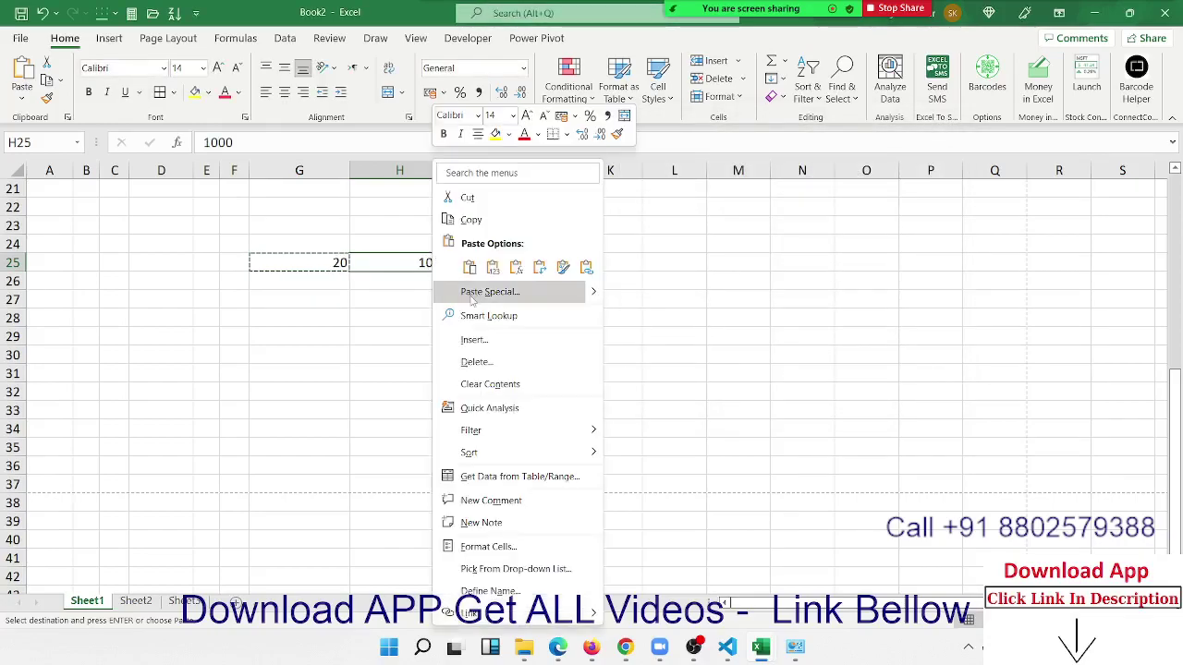
click(471, 294)
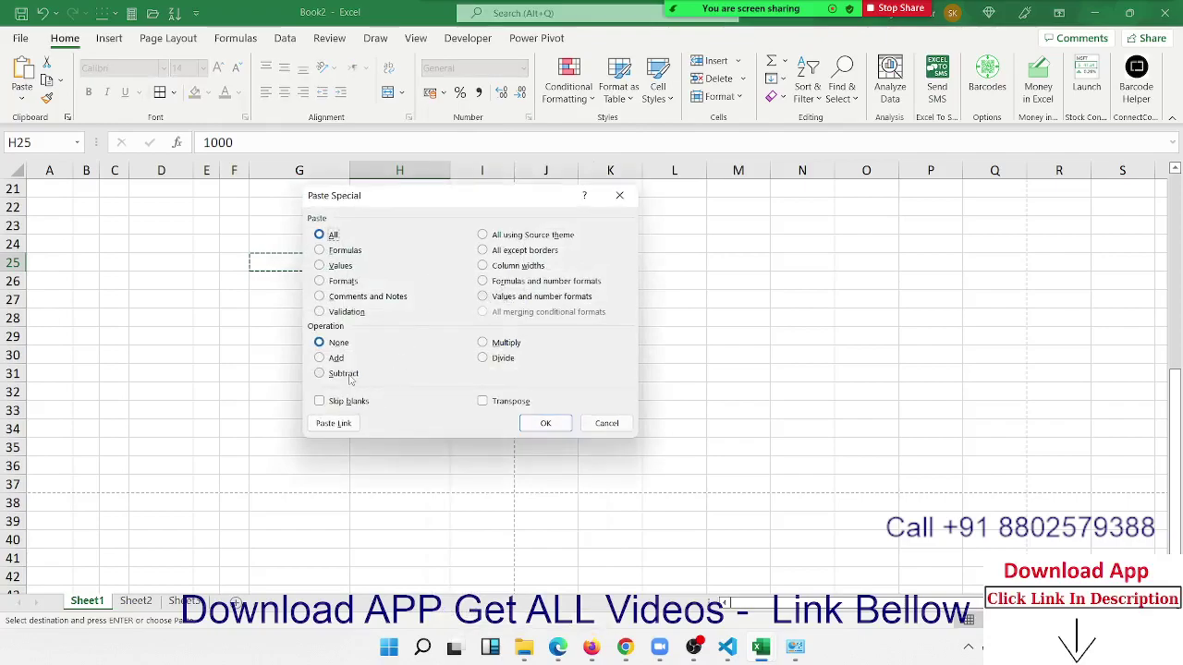
click(349, 375)
drag(468, 197, 718, 143)
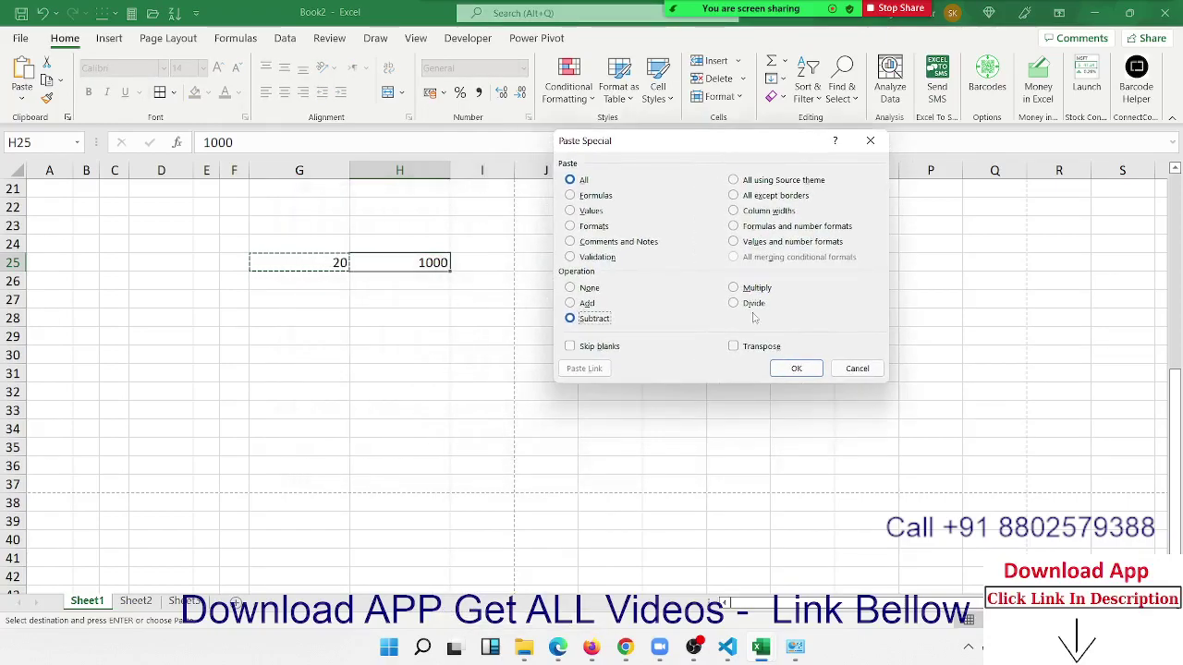
click(795, 370)
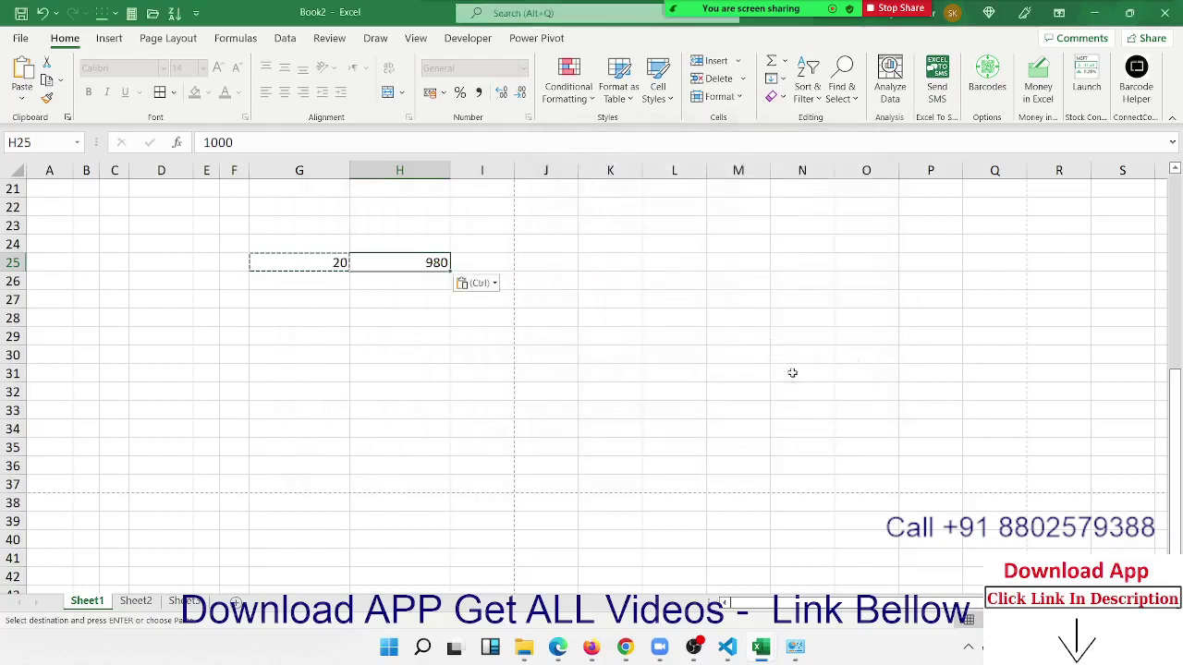
Paste Special Divide H25 by the copied 20, making 49.
right_click(425, 261)
click(444, 289)
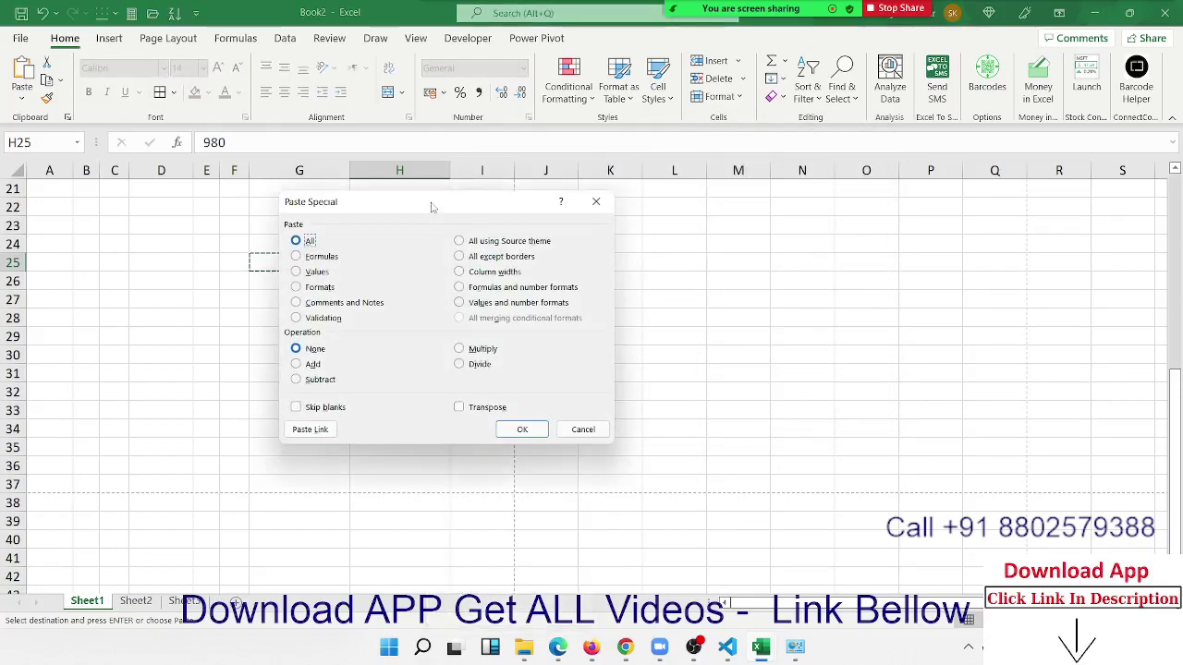
drag(430, 207, 795, 166)
click(842, 322)
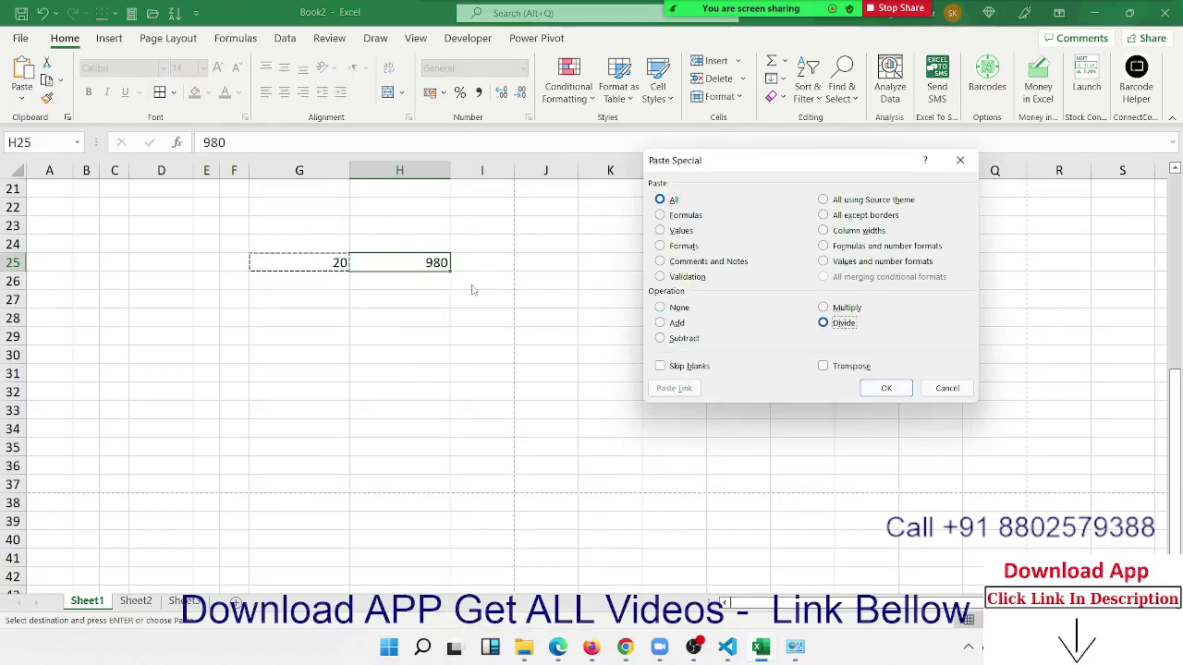
click(874, 395)
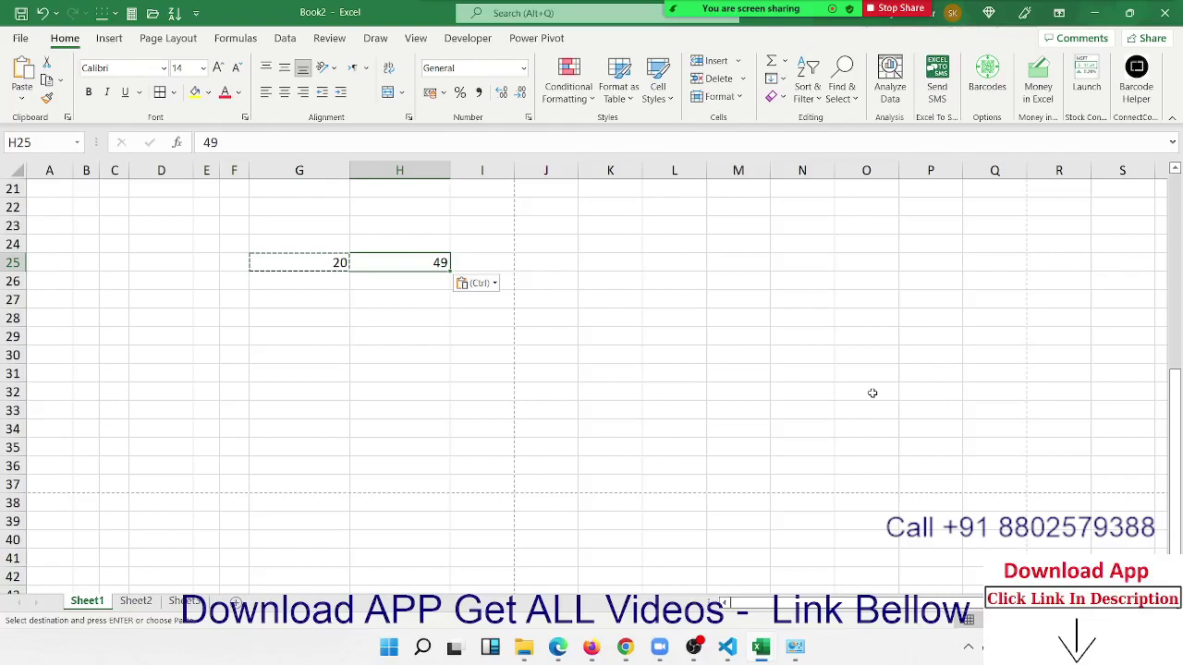
Reopen Paste Special on H25 and cancel it without pasting, then select G25.
right_click(437, 265)
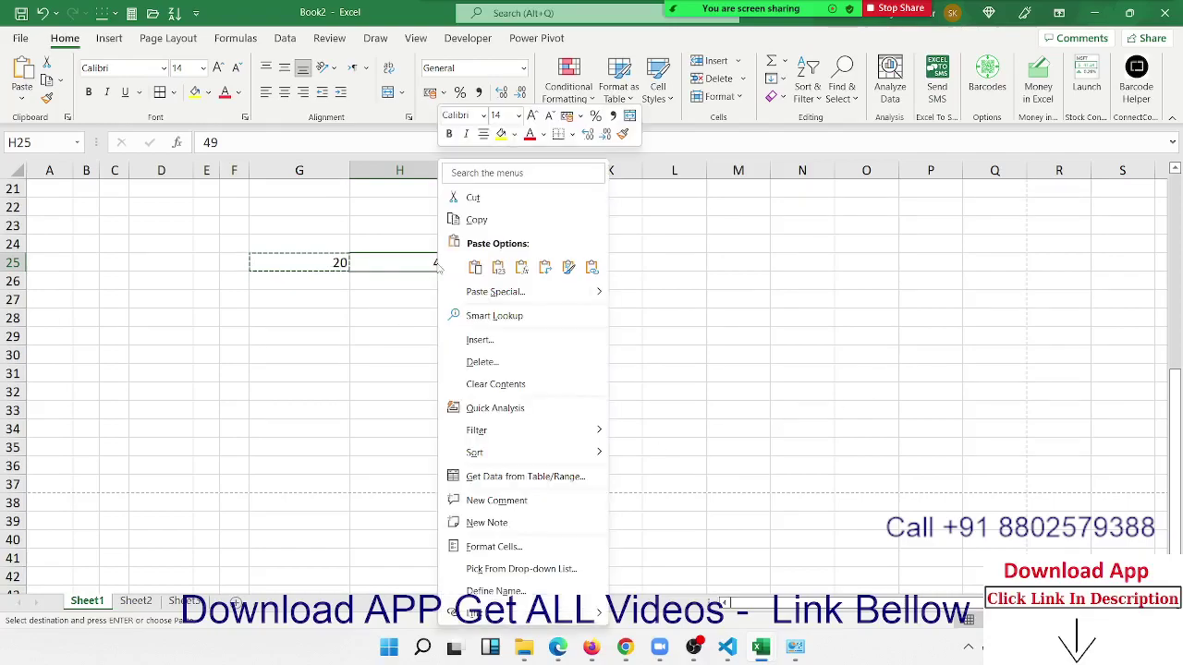
click(502, 294)
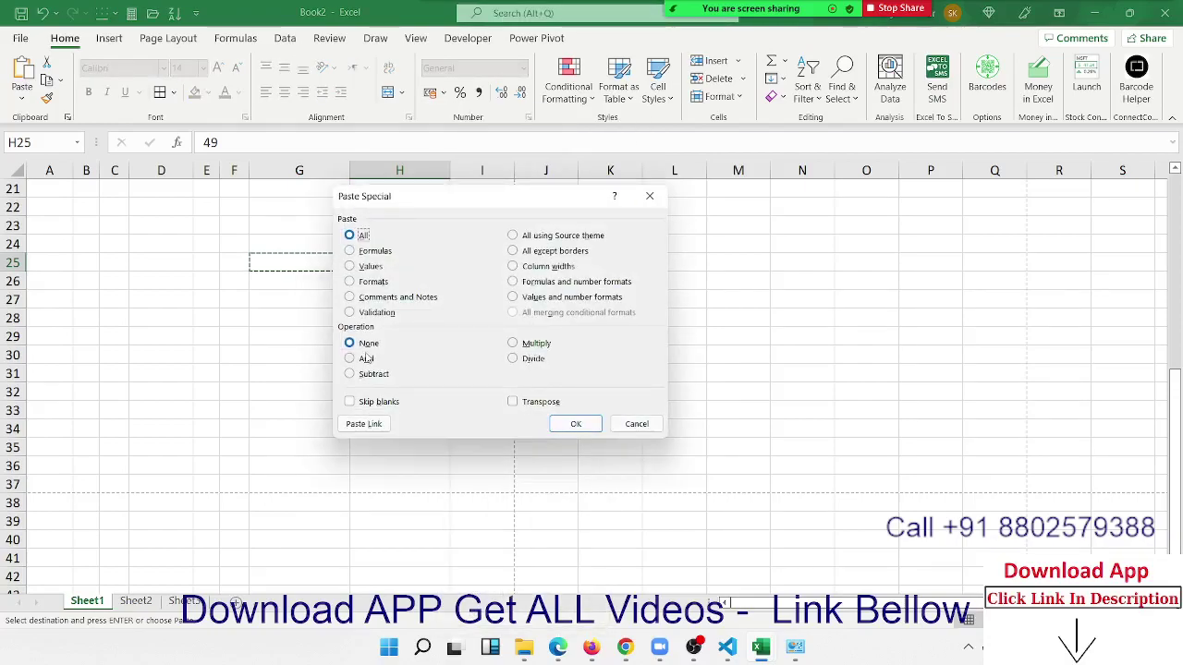
click(642, 426)
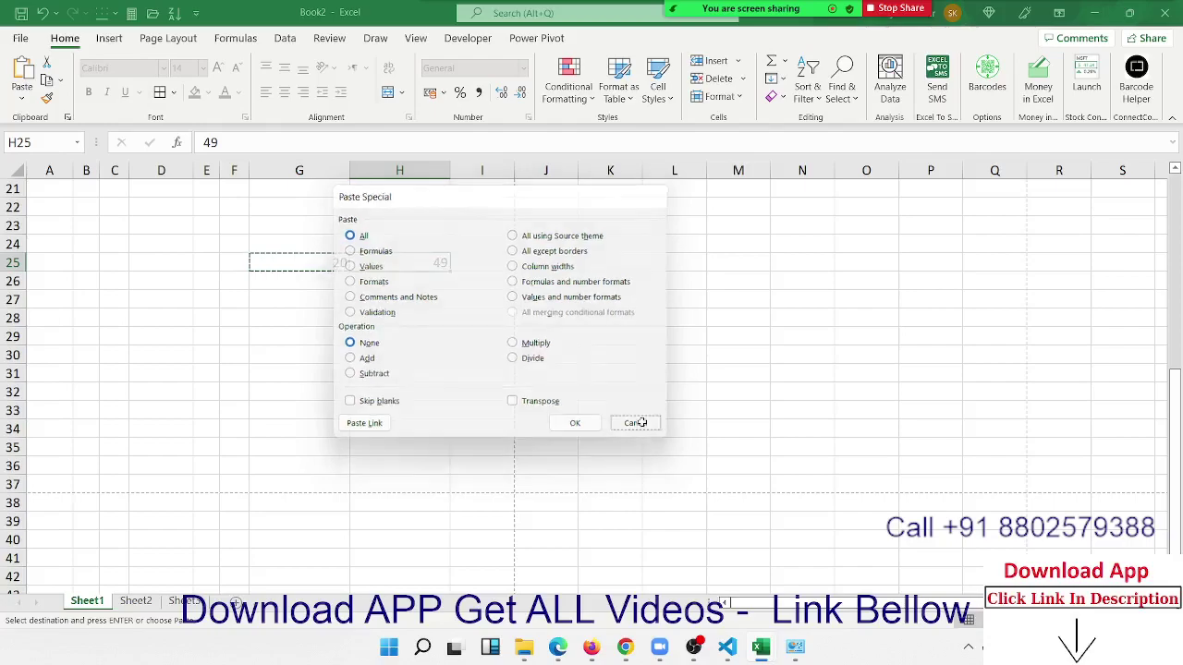
click(641, 425)
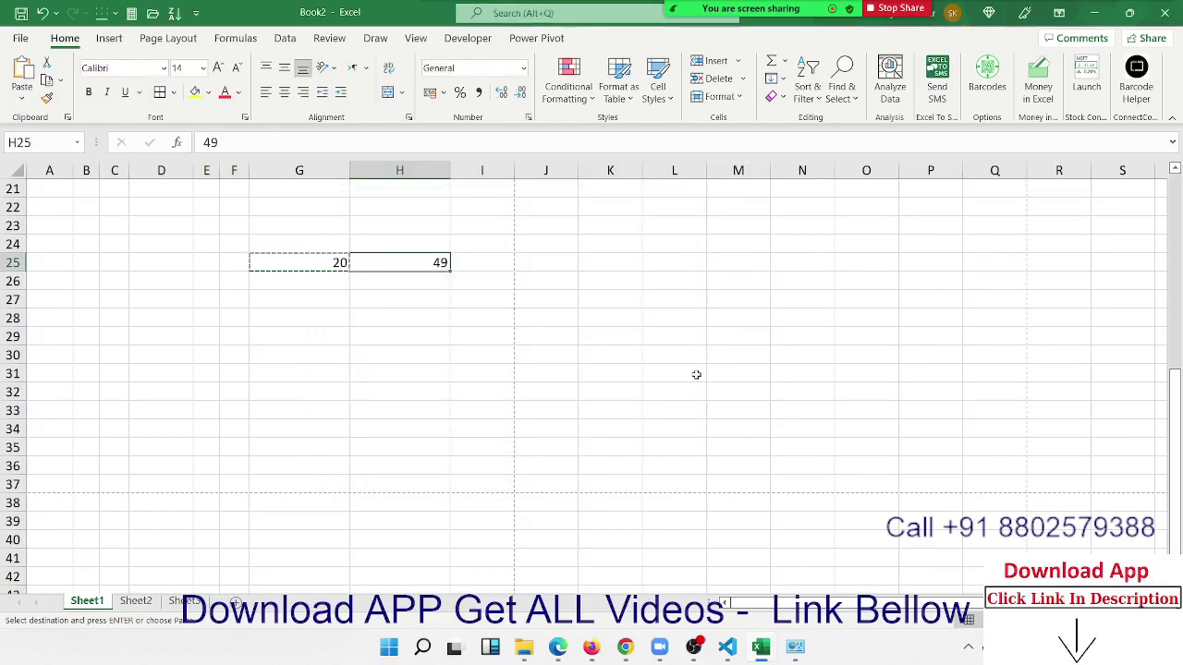
click(330, 263)
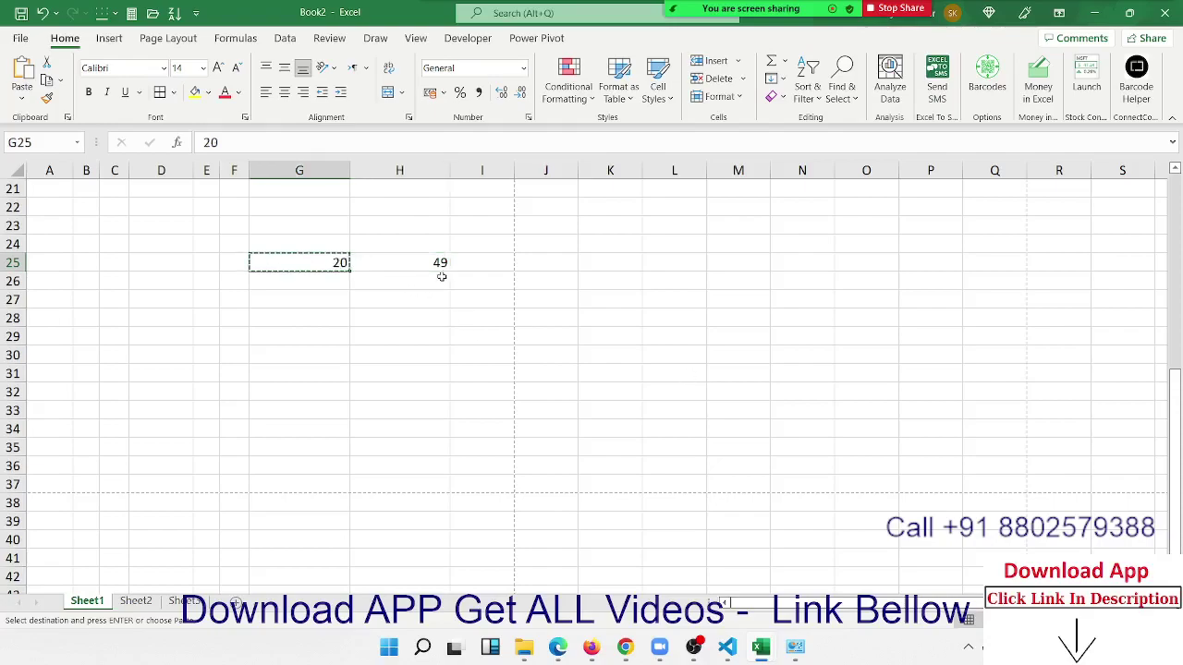